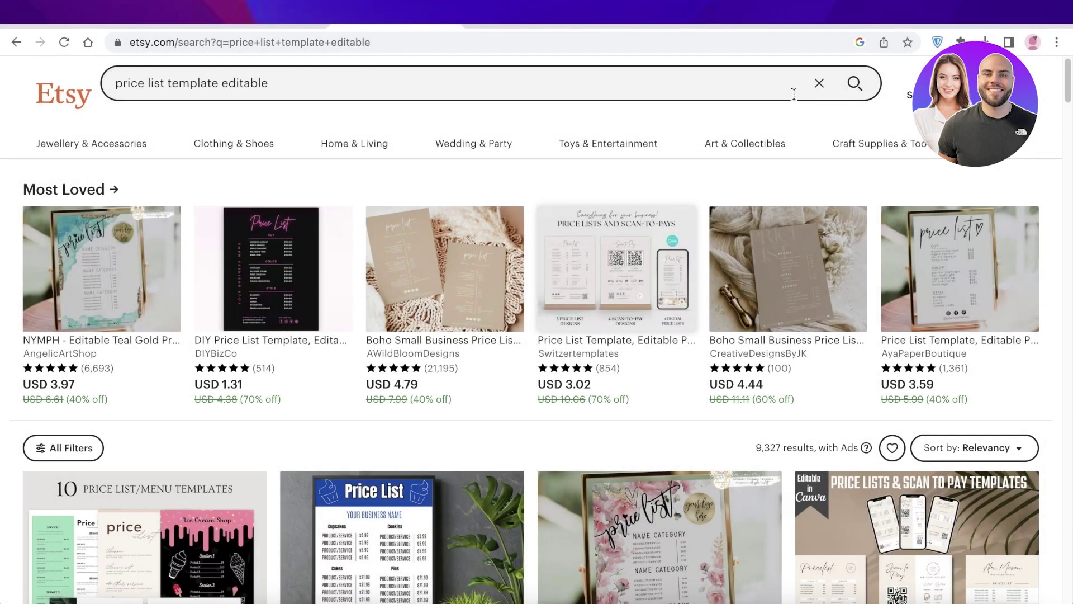
- Look through the Etsy search results for editable price list templates, comparing their designs and prices
scroll(782, 97, down, 2)
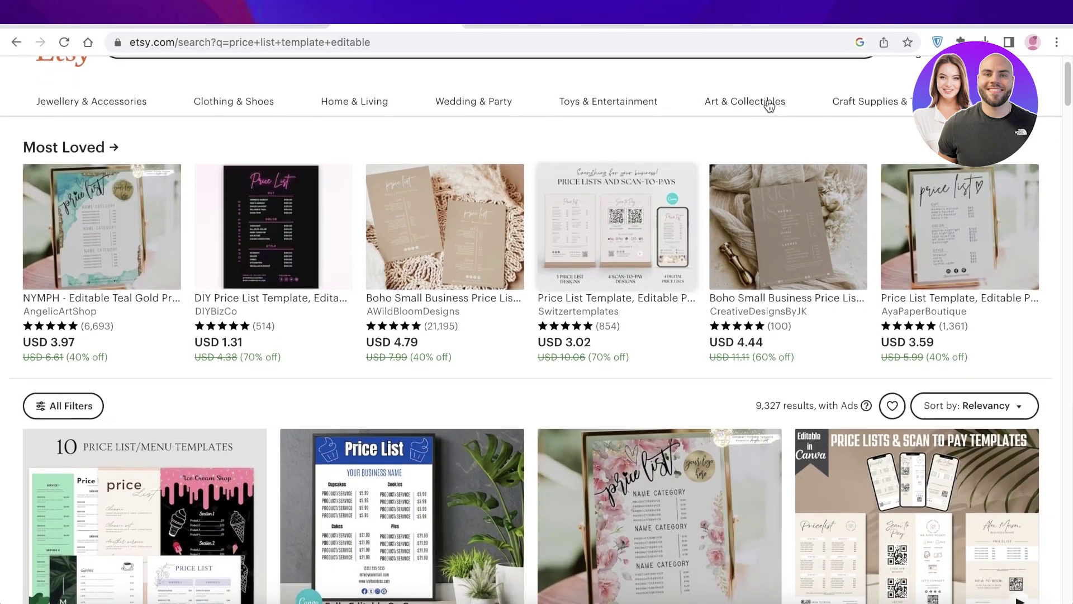
mouse_move(771, 107)
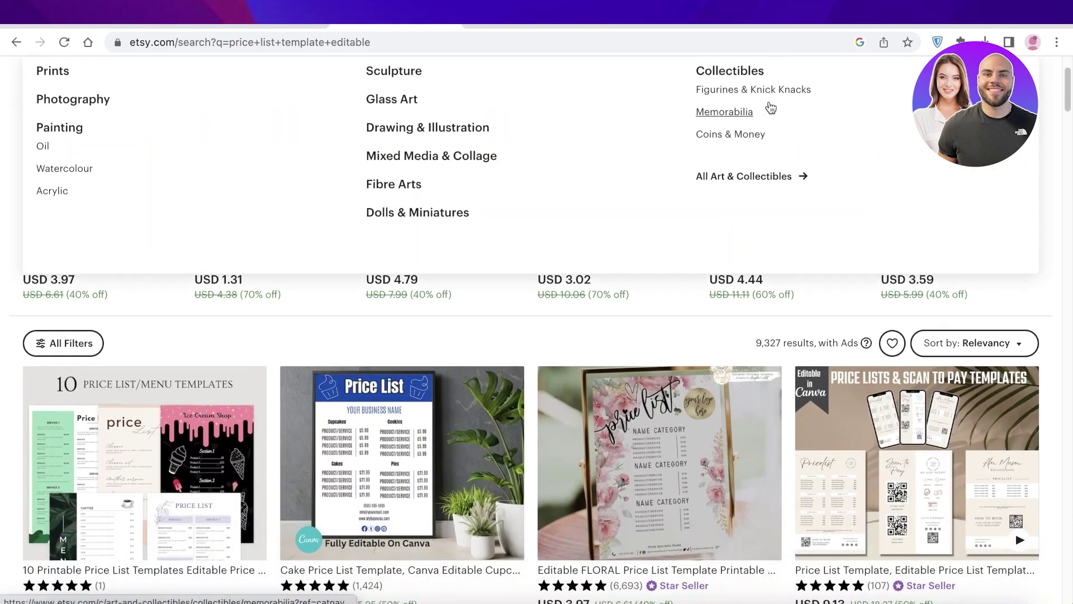
scroll(733, 213, down, 2)
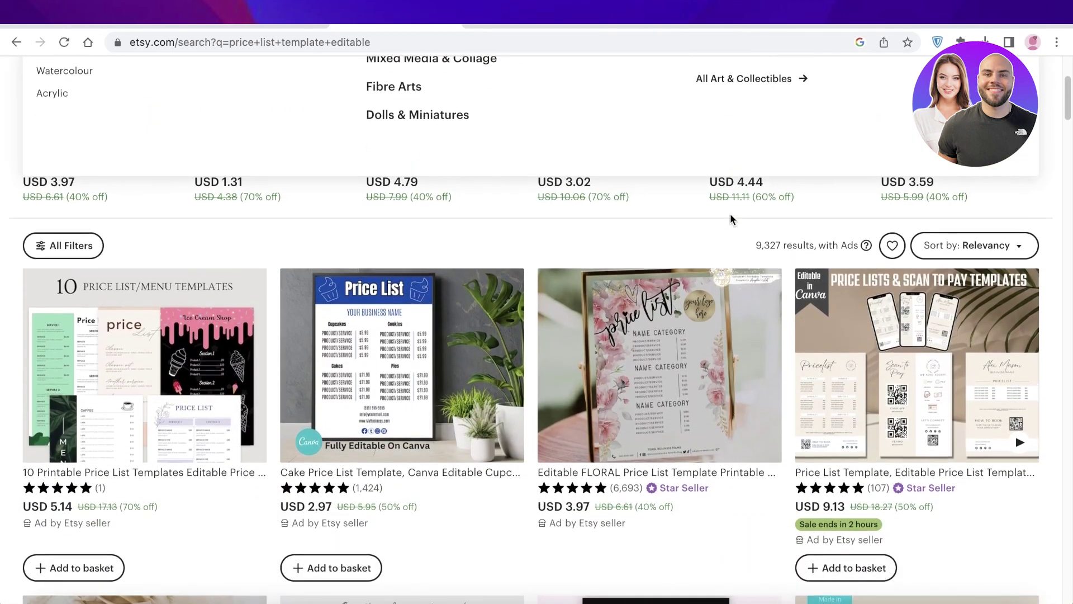
scroll(730, 214, down, 2)
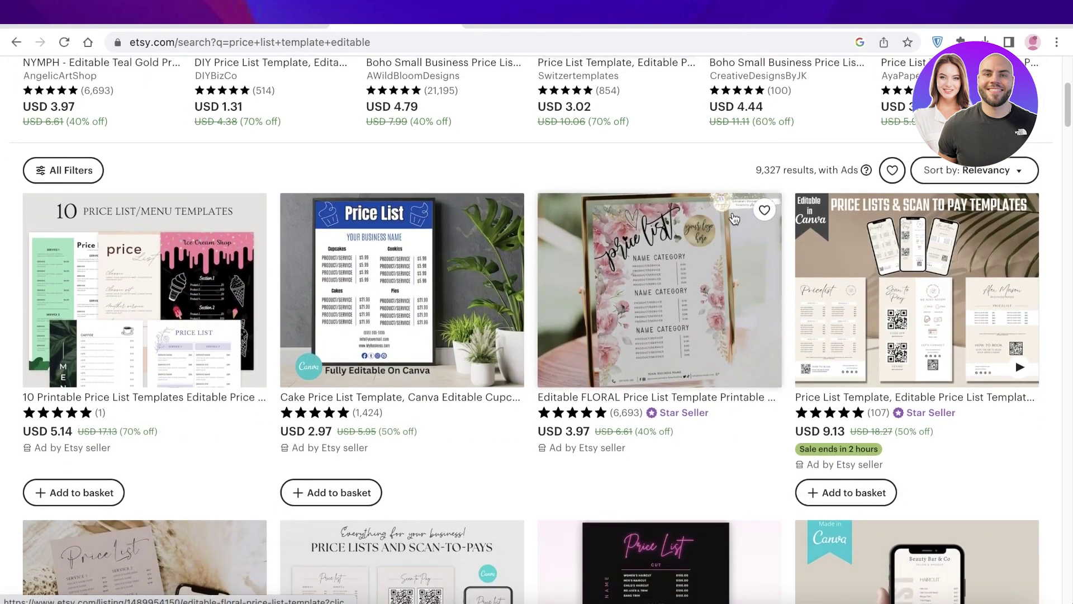
scroll(733, 217, down, 2)
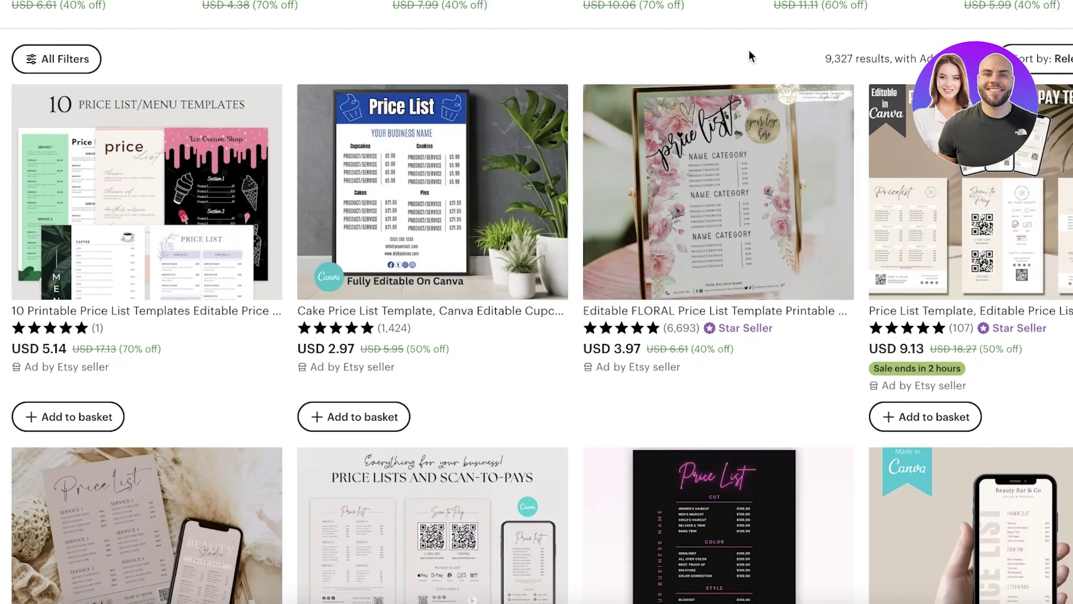
scroll(755, 120, up, 1)
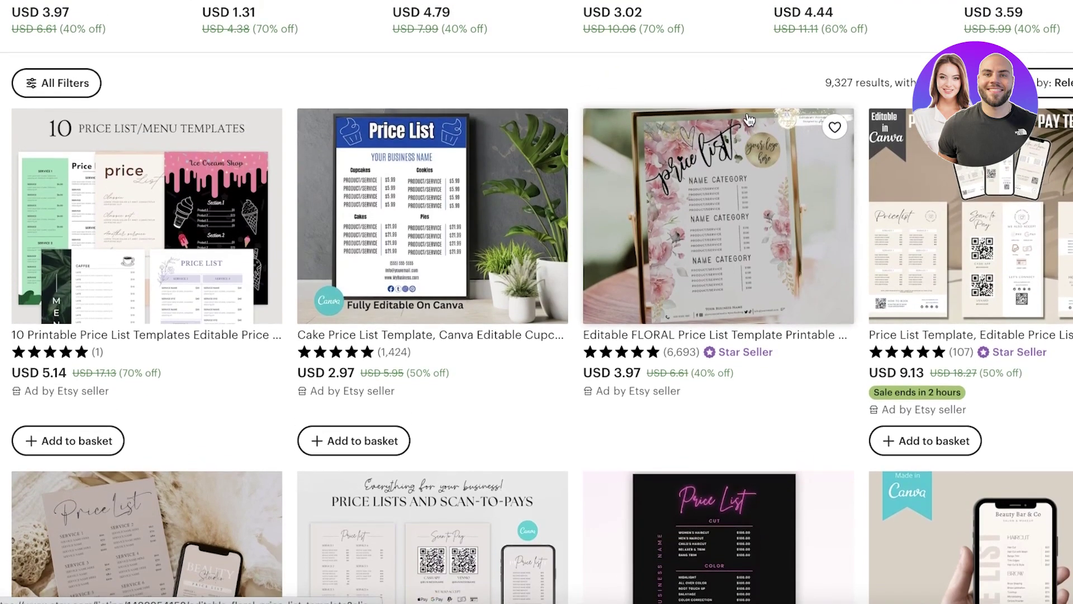
scroll(771, 112, up, 1)
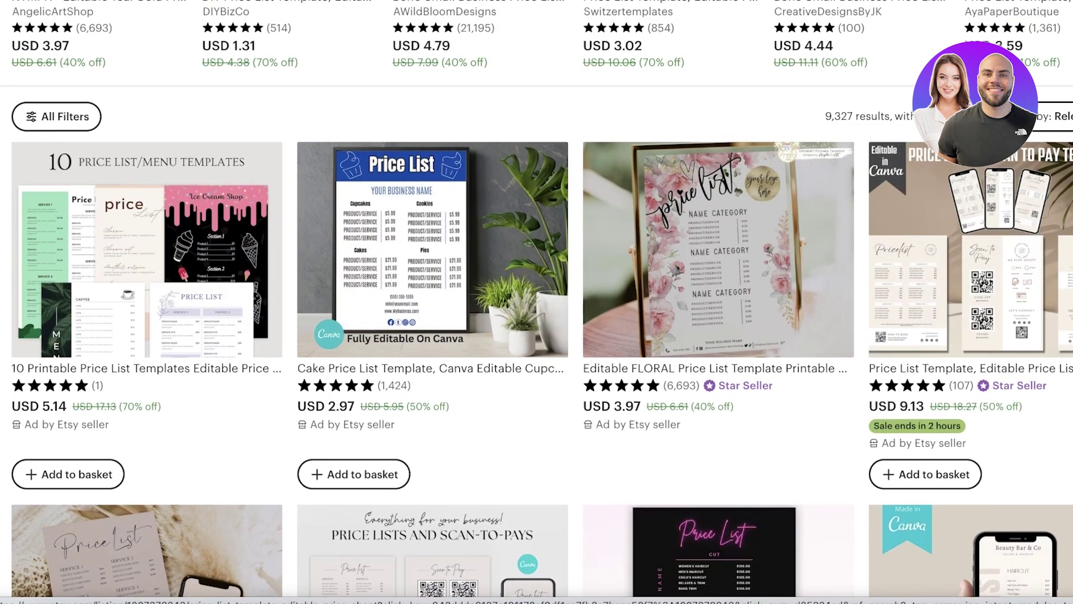
- Open canva.com in a new browser tab and search its templates for "price list"
key(super+t)
text(c)
key(Return)
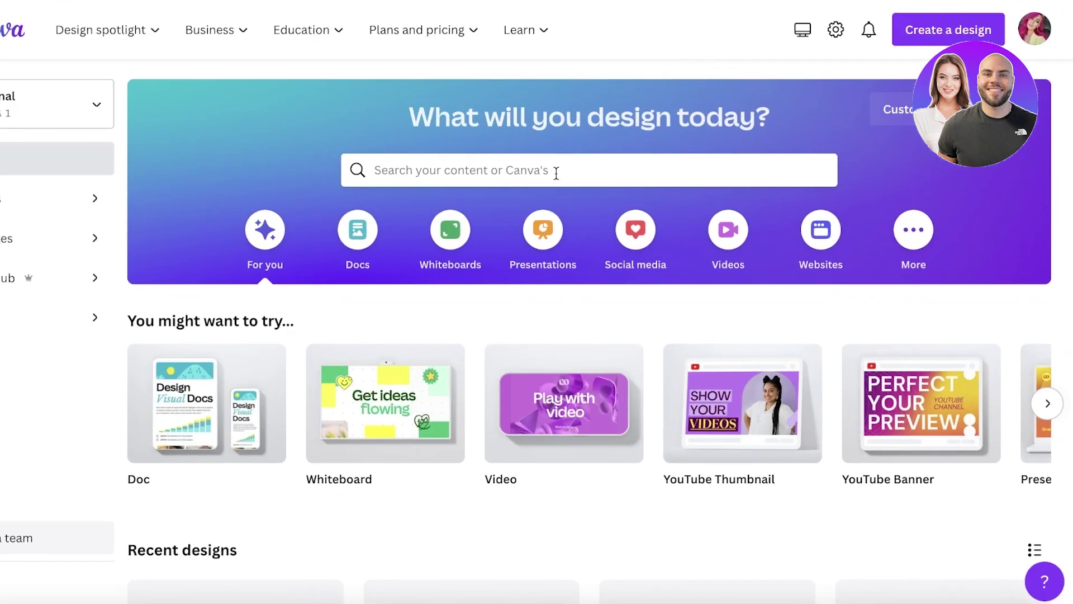
click(631, 205)
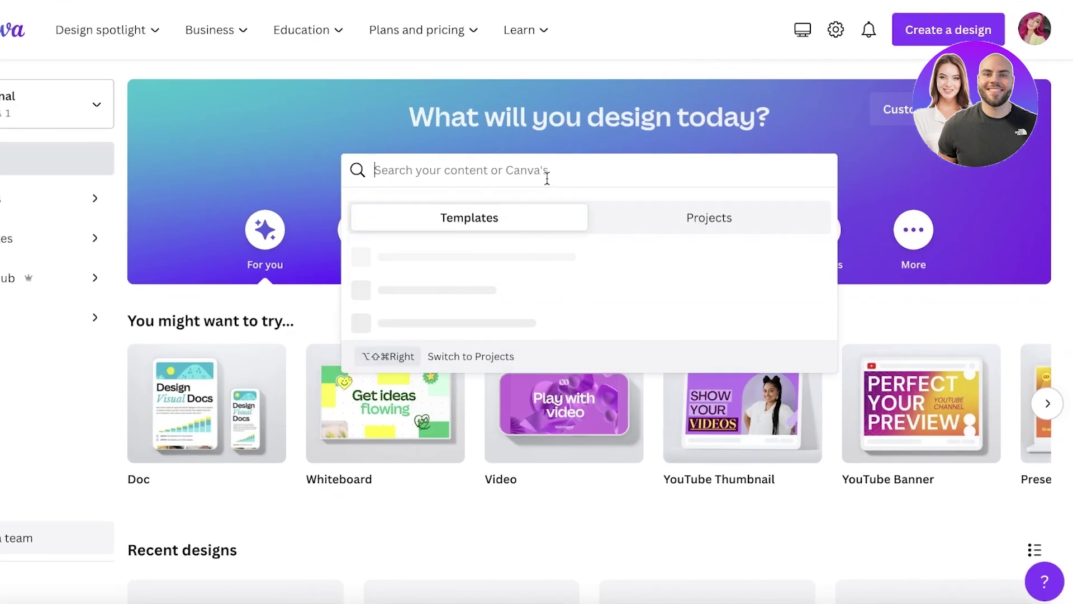
text(price list)
key(Return)
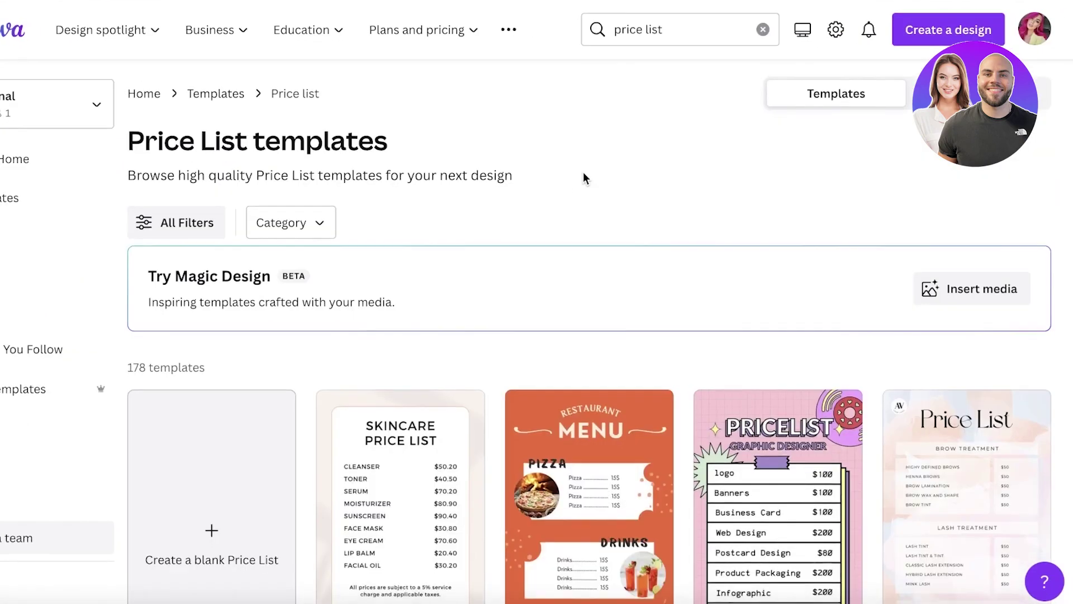
- Browse the price list templates and open the Pink Watercolor Beauty Price List template for customizing
scroll(584, 177, down, 3)
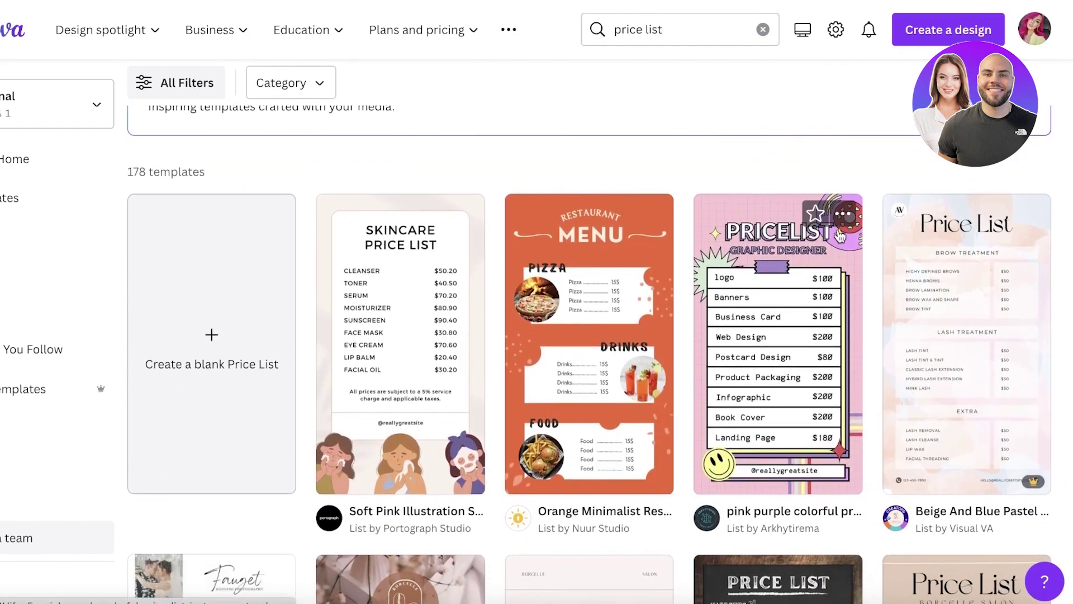
scroll(839, 235, down, 6)
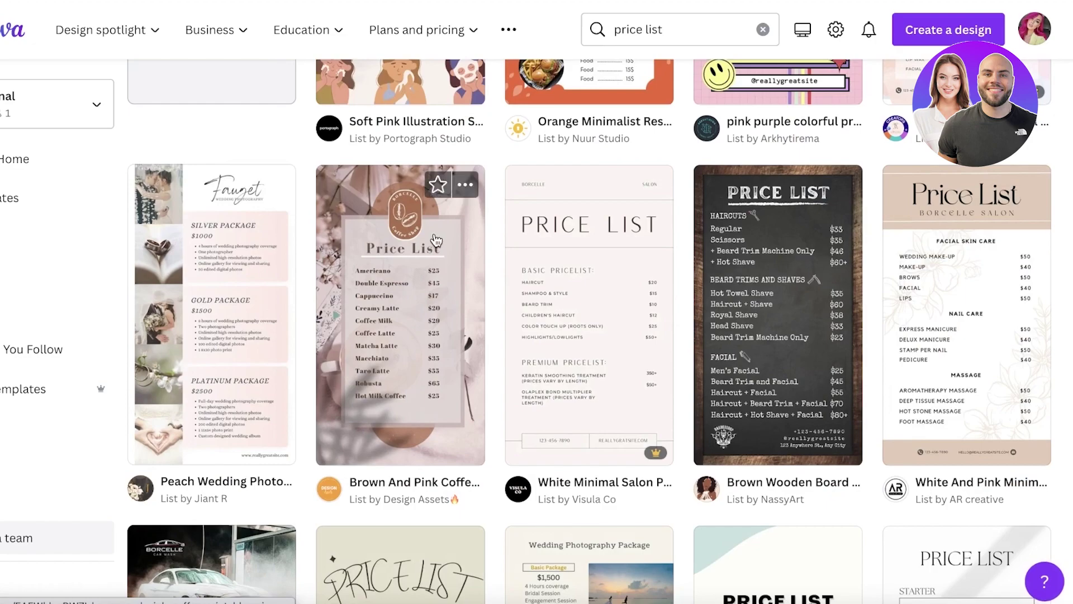
scroll(288, 201, down, 1)
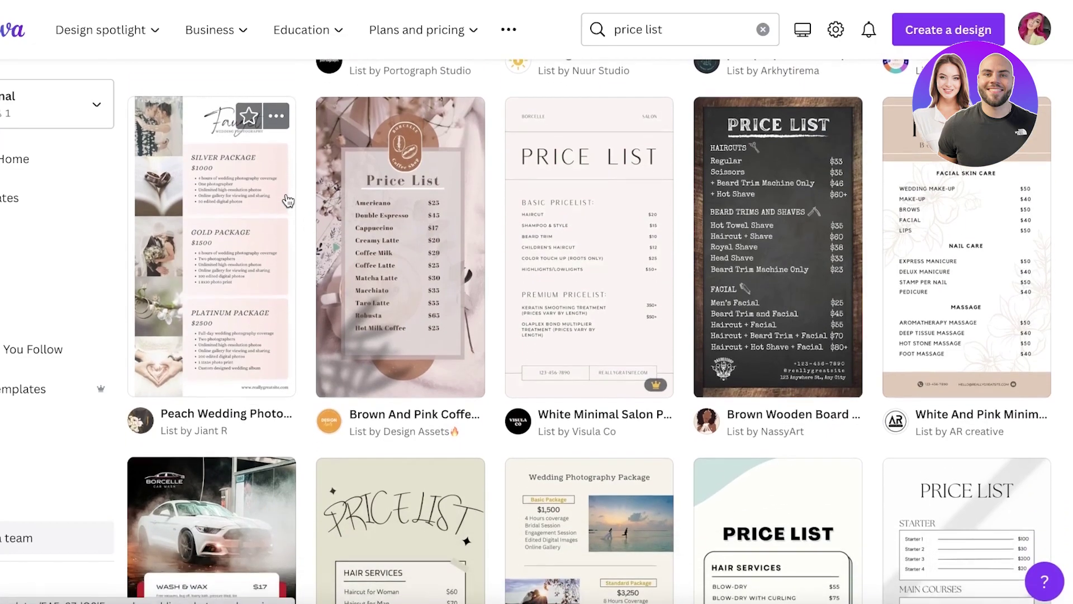
scroll(288, 201, down, 5)
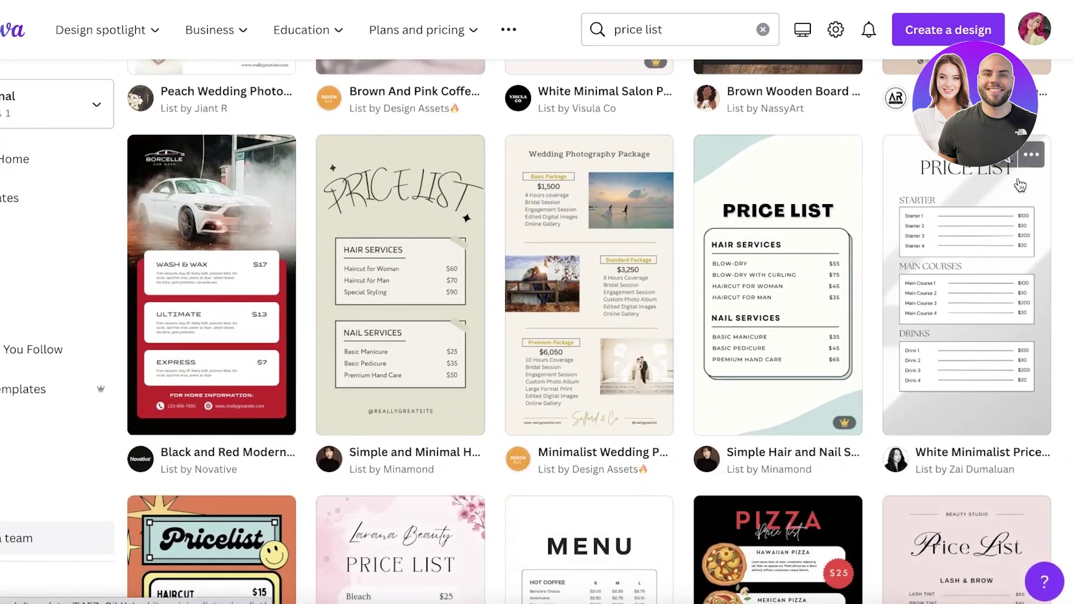
click(1031, 155)
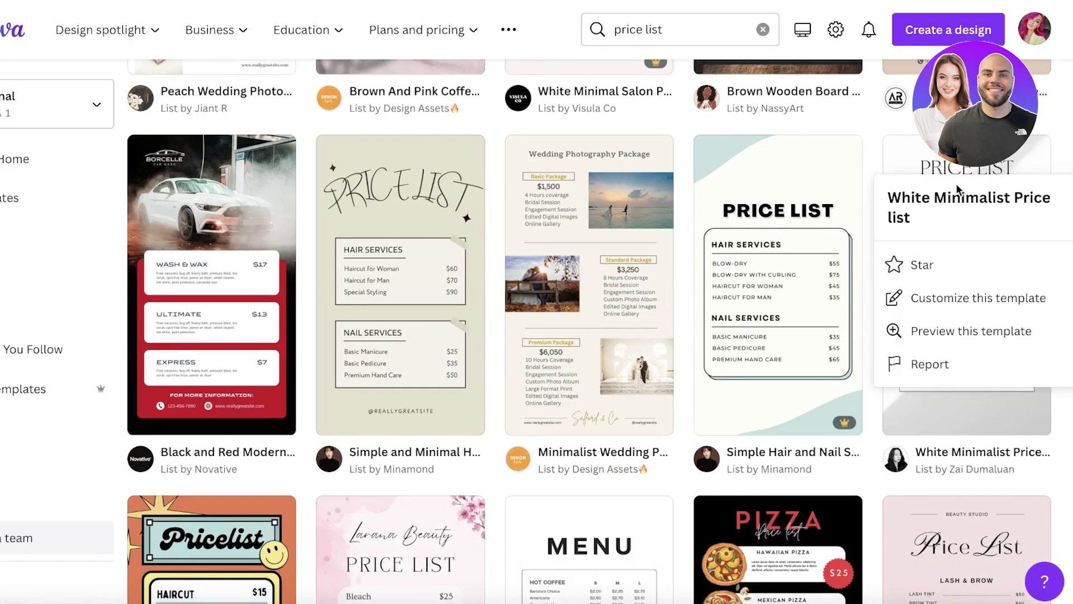
scroll(431, 299, down, 8)
click(425, 289)
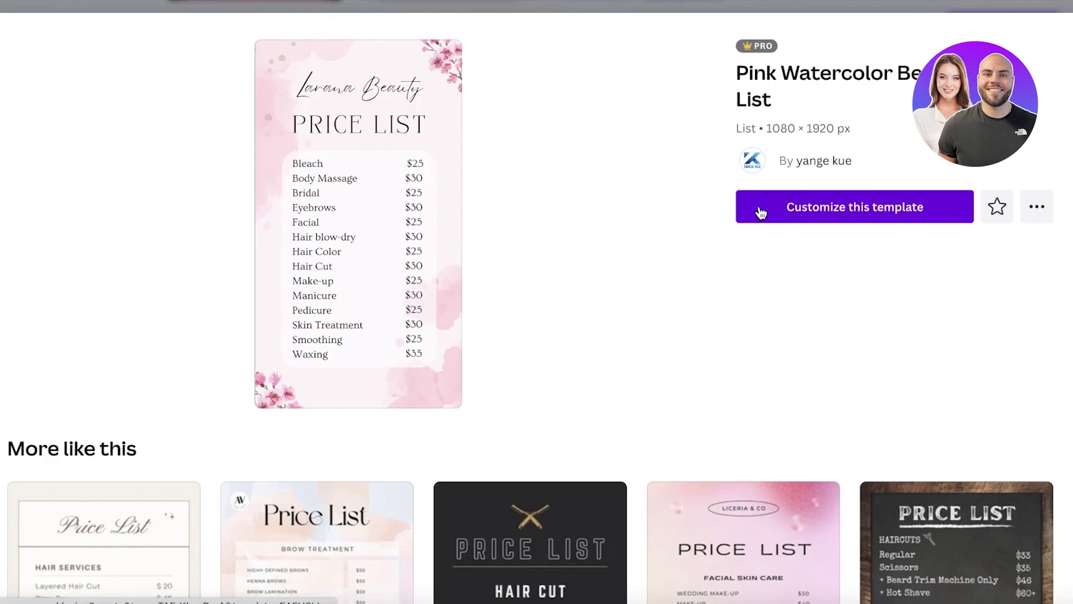
click(757, 210)
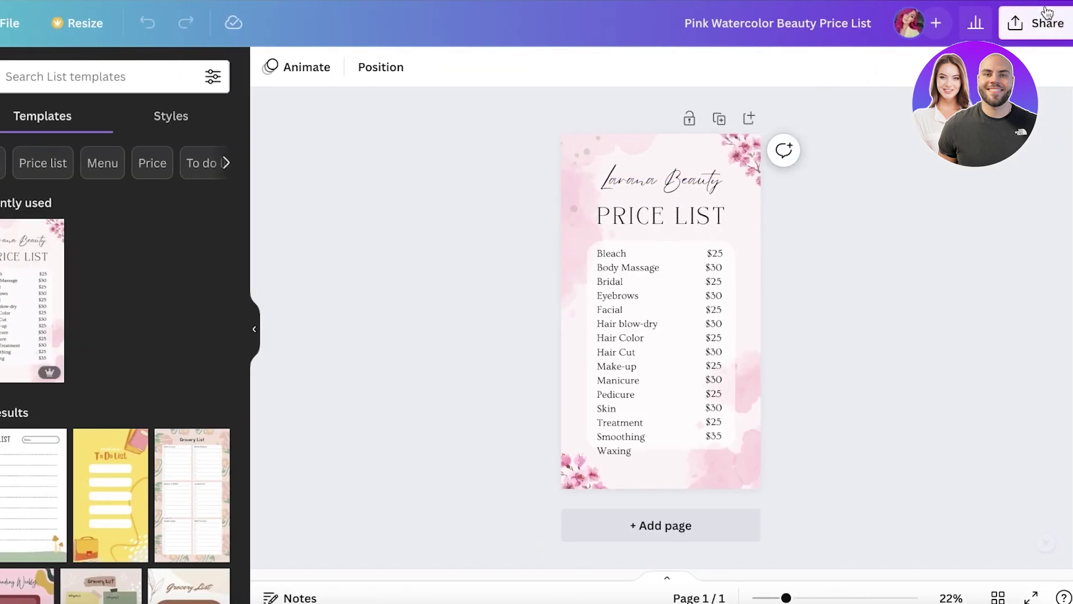
- Download the price list design as a PNG at 1,080 × 1,920 px and check the downloaded image
click(1044, 23)
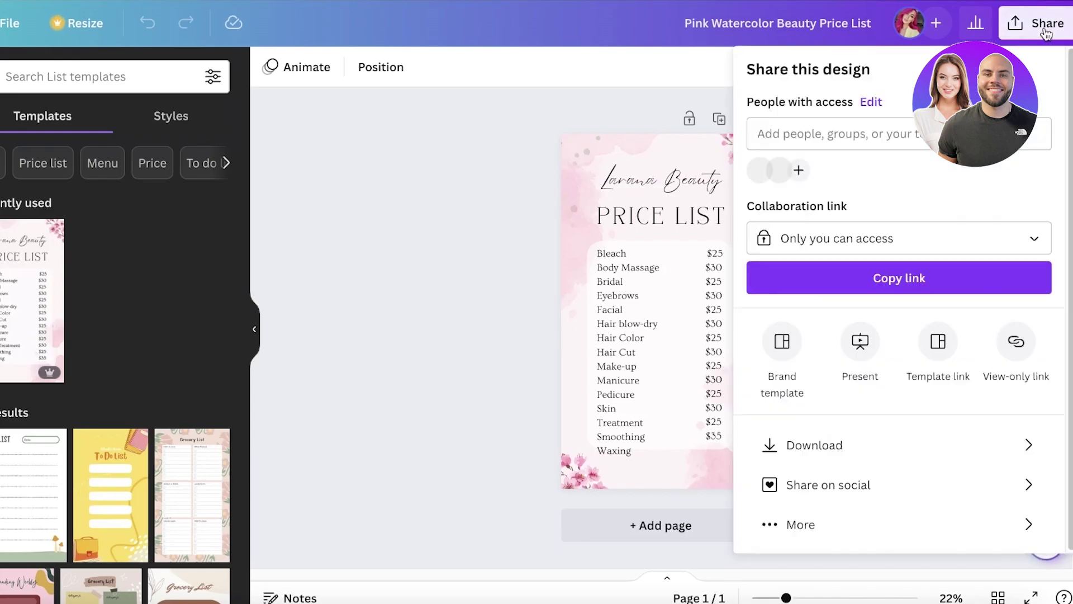
click(811, 443)
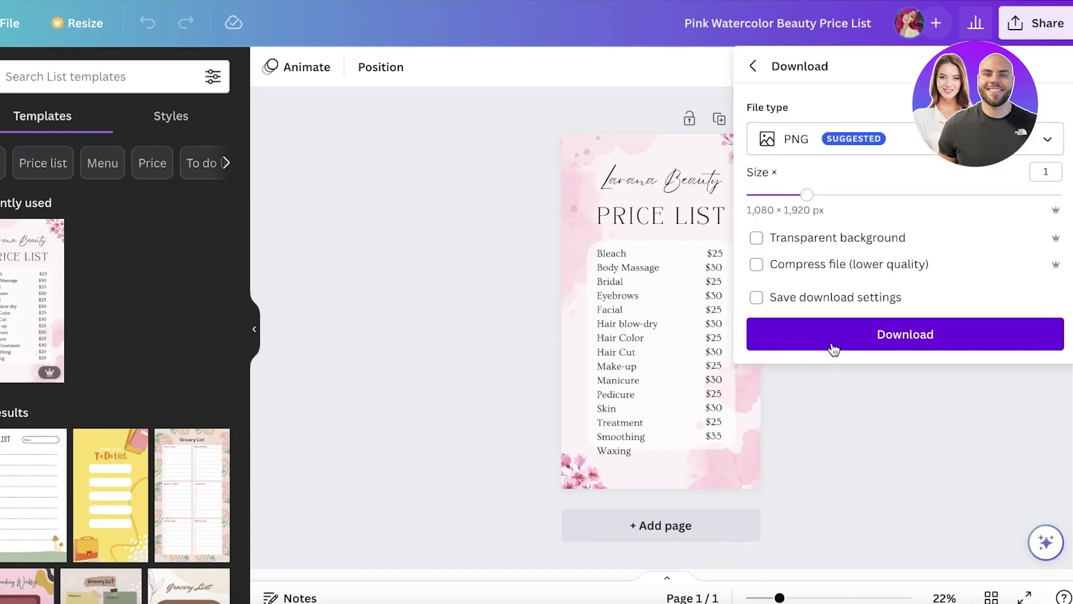
click(832, 340)
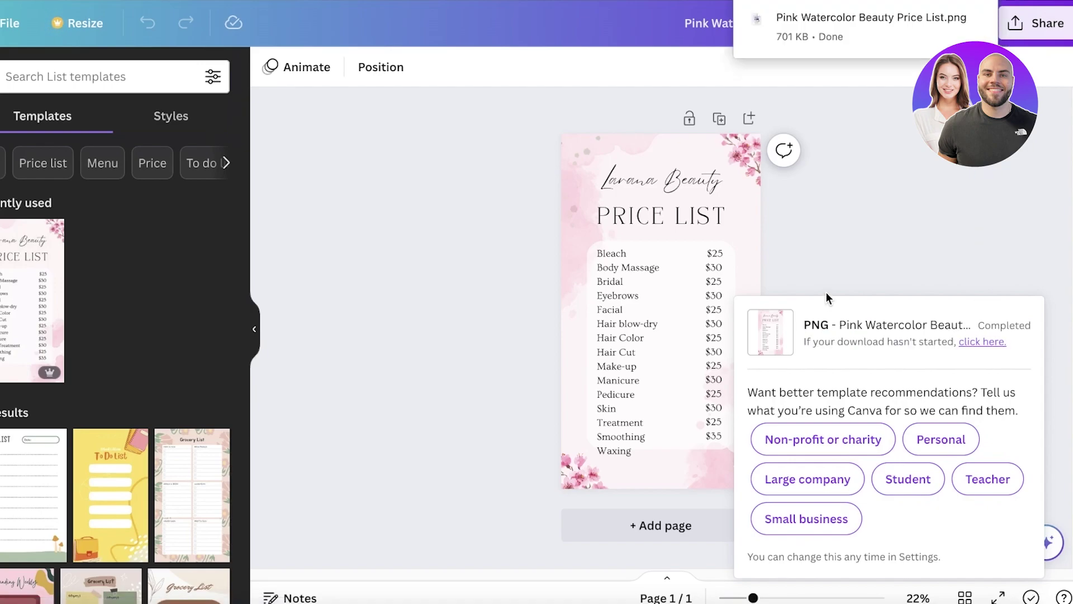
click(870, 27)
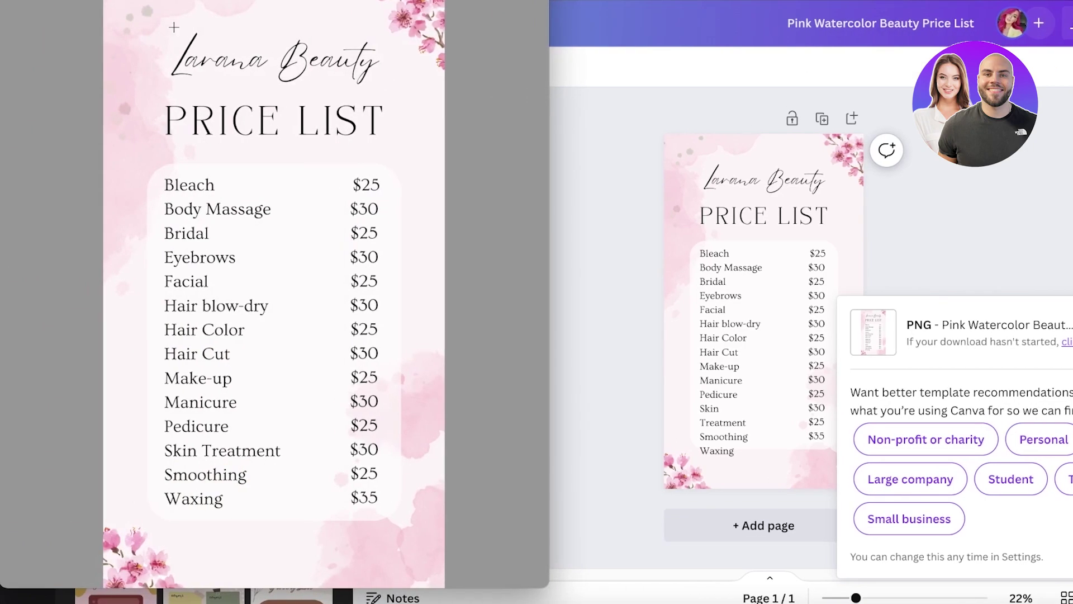
click(981, 215)
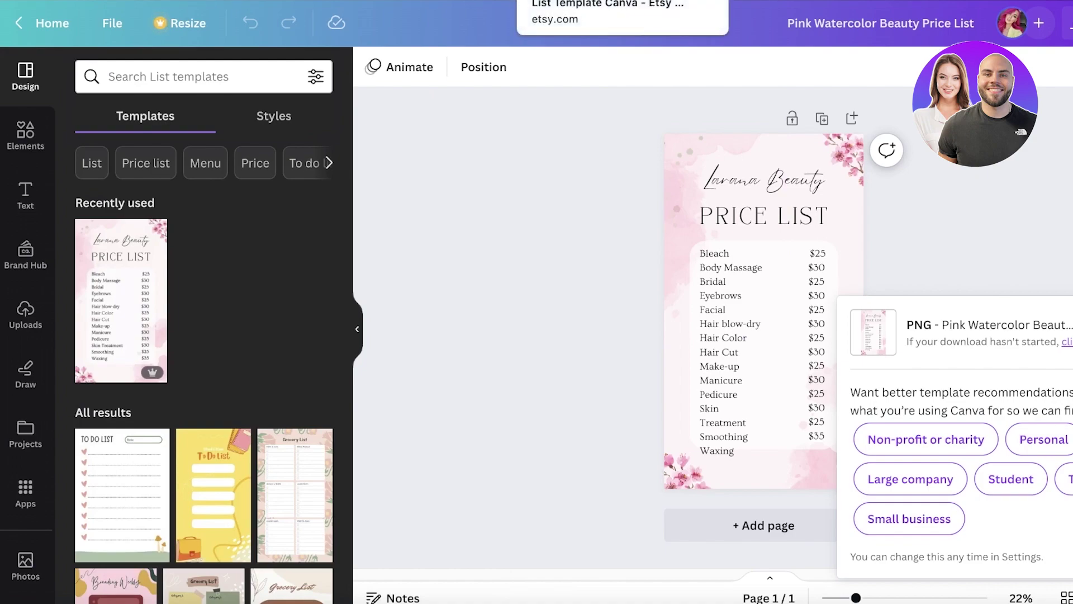
- Switch back to the Etsy search results and open the switzertemplates listing for price lists and scan-to-pays
click(581, 1)
scroll(335, 43, down, 3)
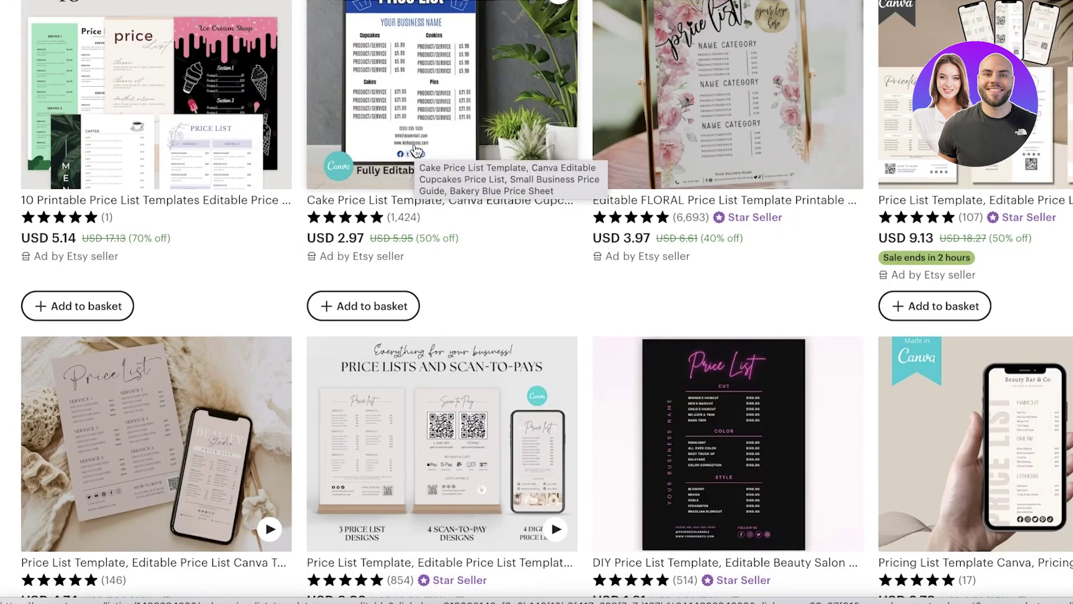
scroll(415, 150, down, 2)
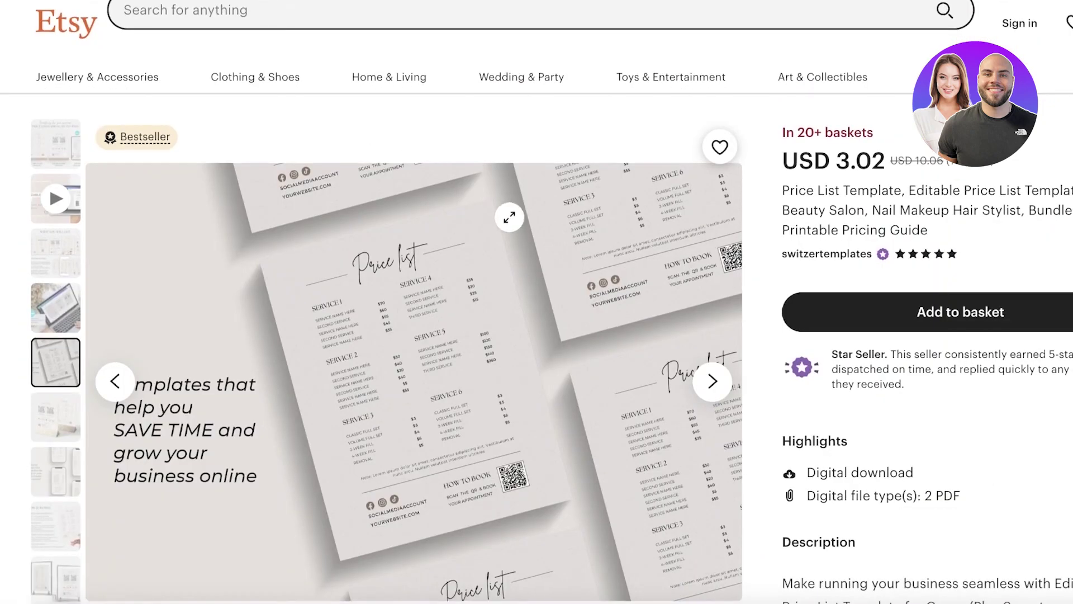
scroll(508, 218, down, 2)
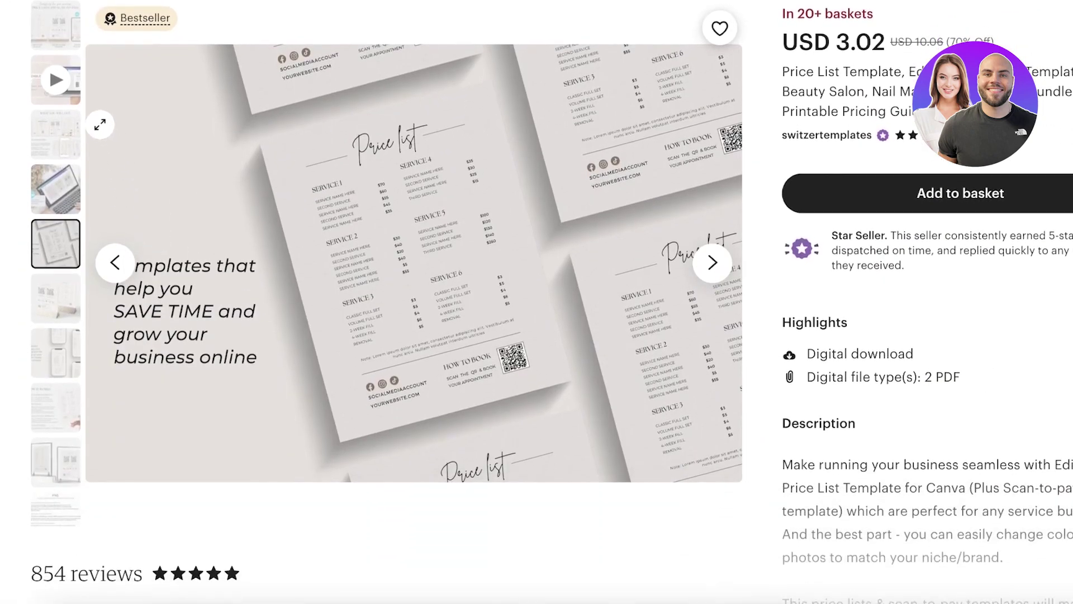
- Show the listing's first photo, "Price Lists and Scan-to-Pays", and open it in the enlarged view
click(79, 43)
scroll(79, 182, up, 2)
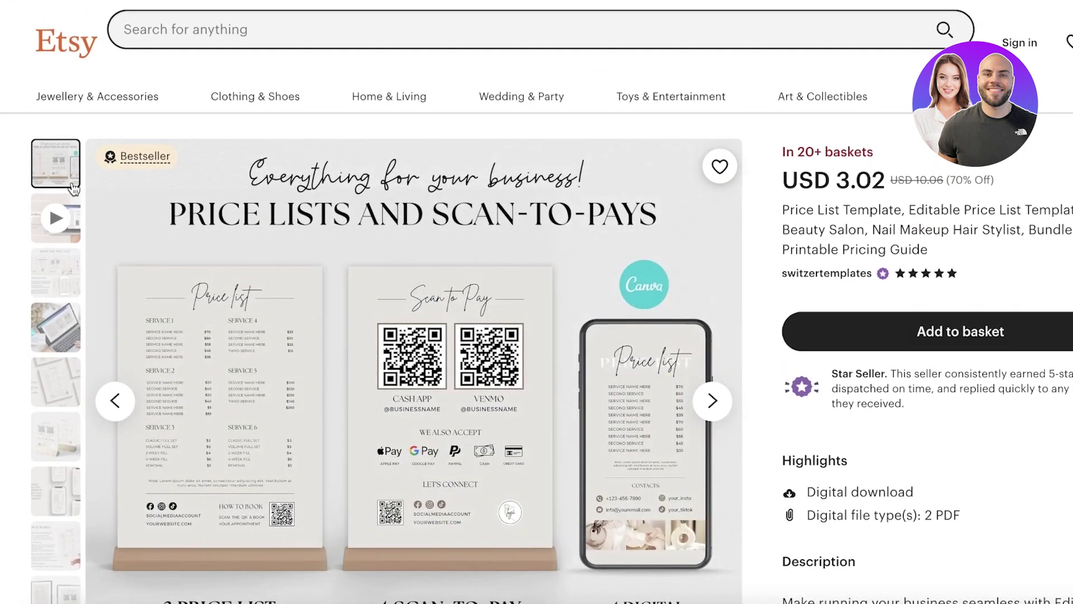
scroll(693, 402, down, 2)
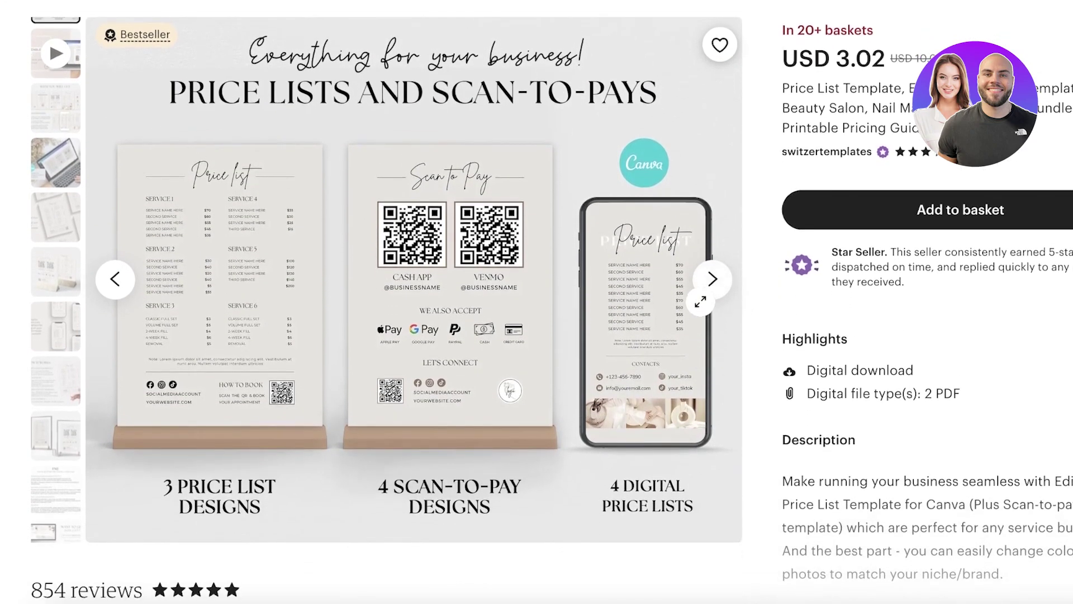
click(700, 302)
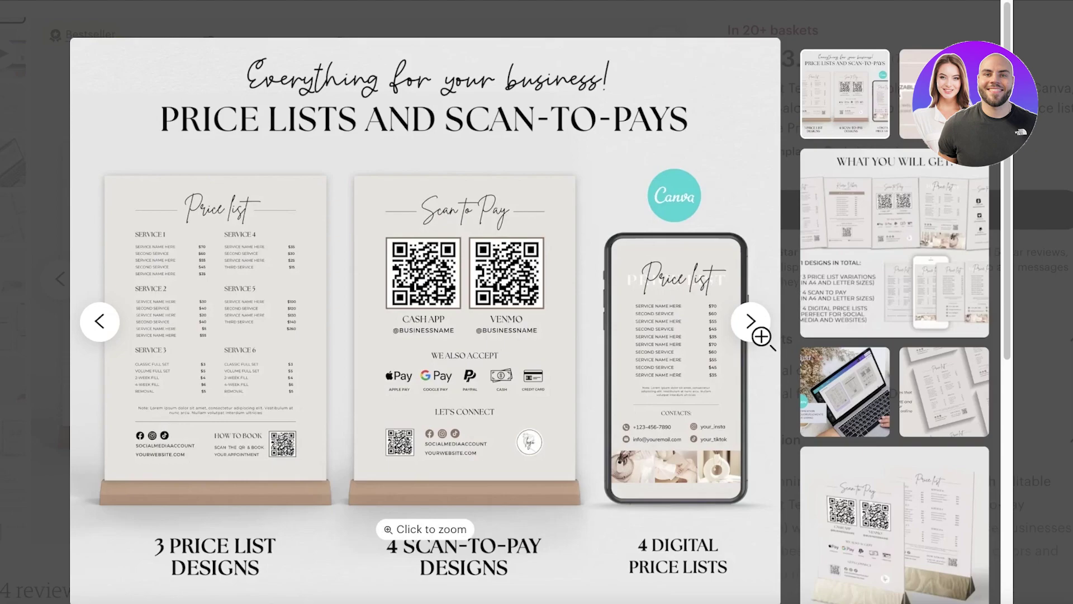
- Page through the enlarged listing photos, past "How It Works", to the framed price list and Scan to Pay mockup
click(754, 339)
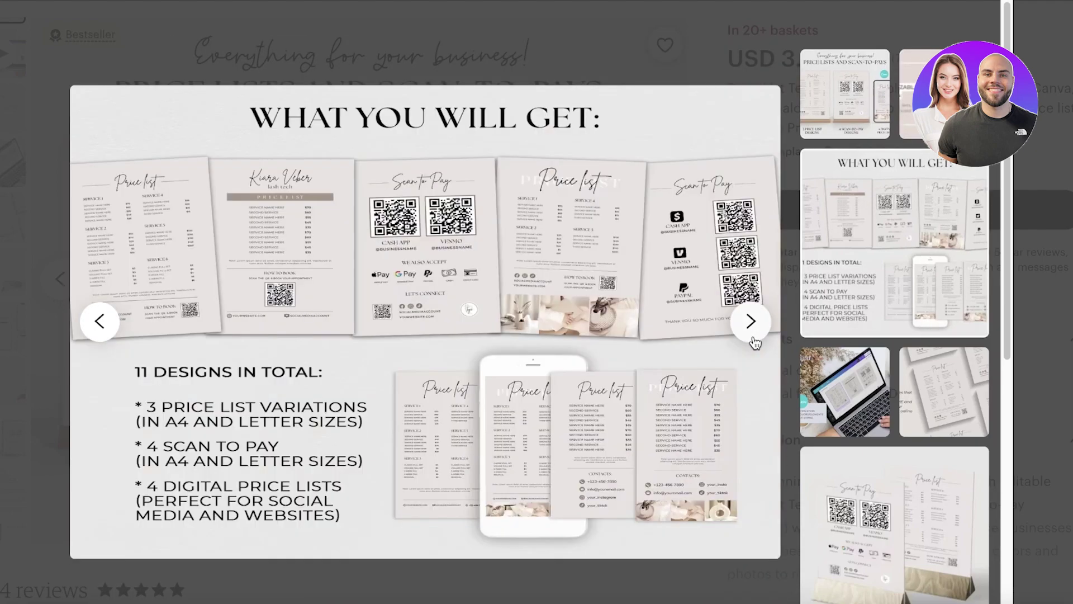
click(754, 339)
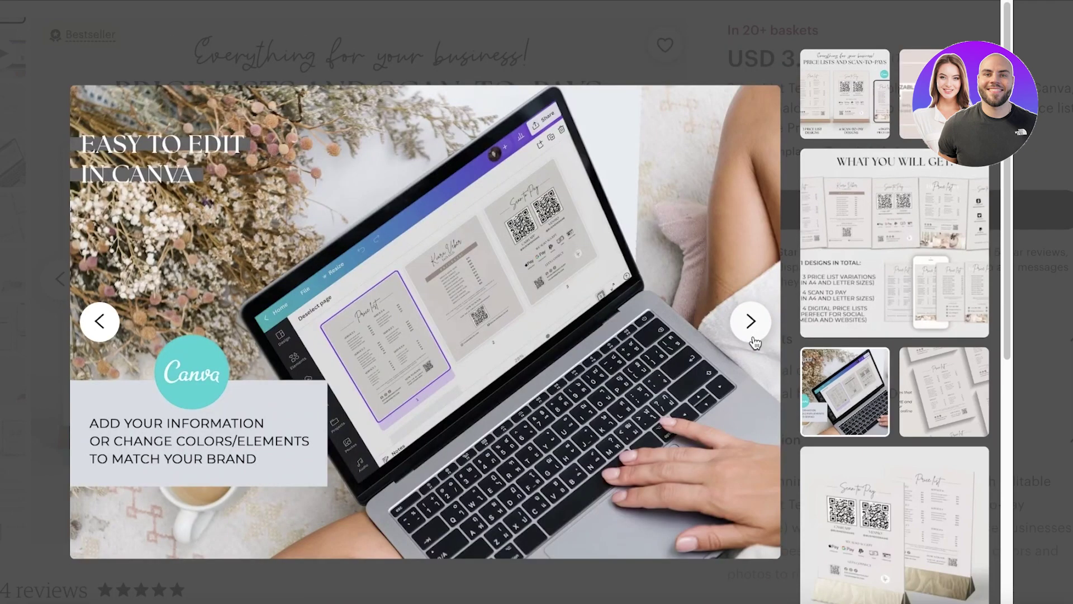
click(754, 339)
click(754, 339)
click(754, 339)
click(753, 340)
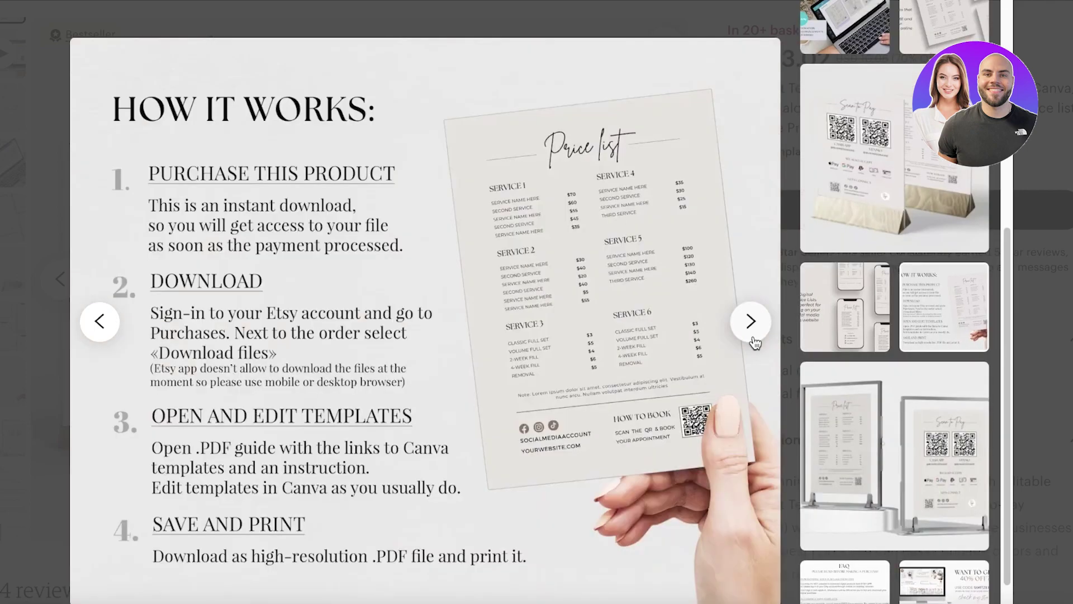
click(753, 340)
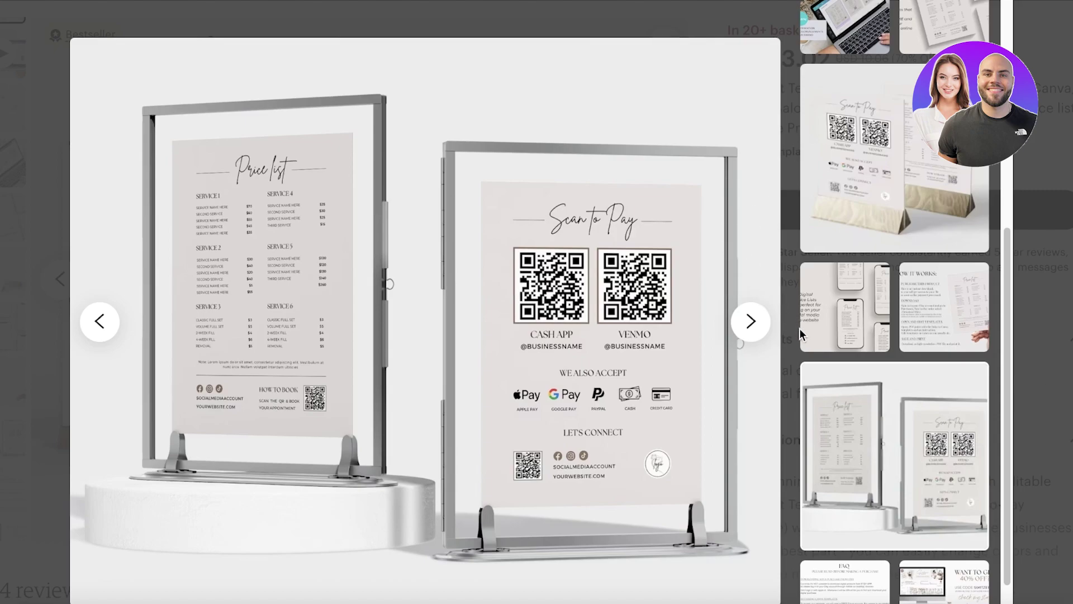
- Go back to the first enlarged photo and review the images through "What You Will Get" to "Easy to Edit in Canva"
scroll(927, 174, up, 7)
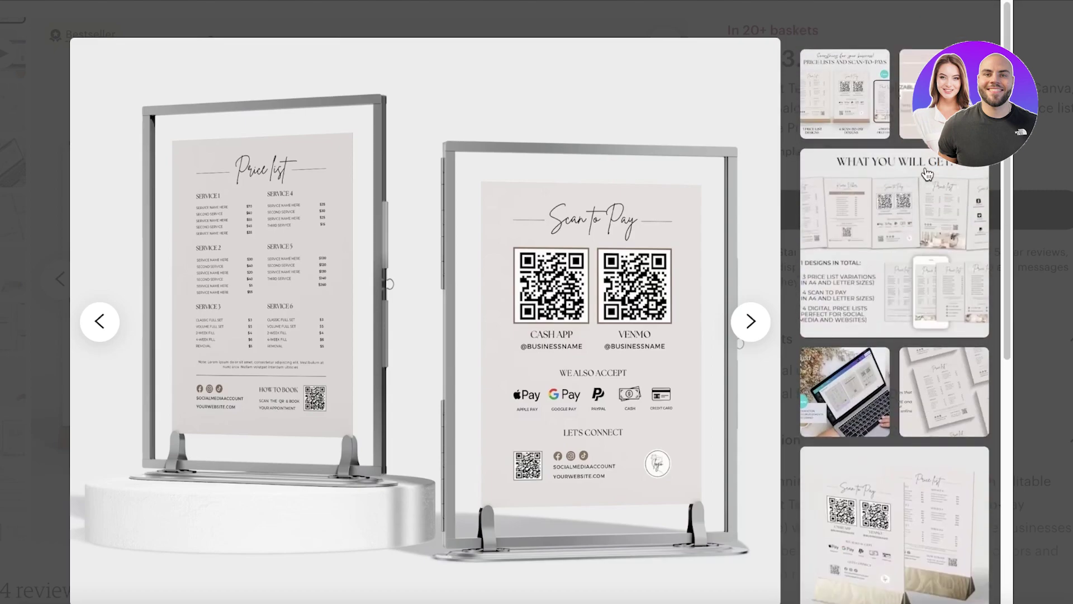
click(845, 111)
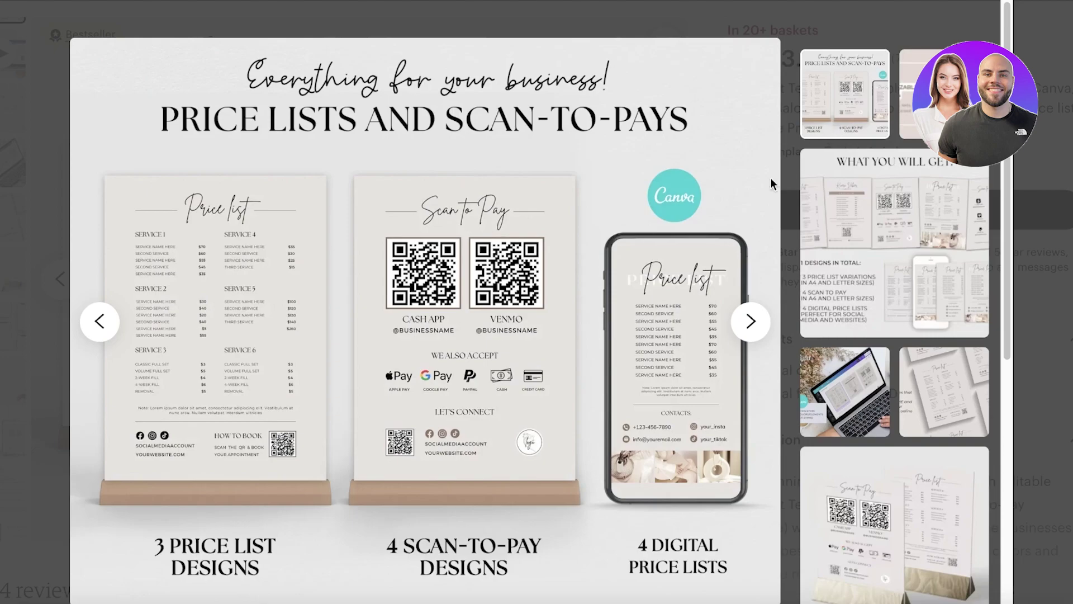
click(751, 331)
click(751, 333)
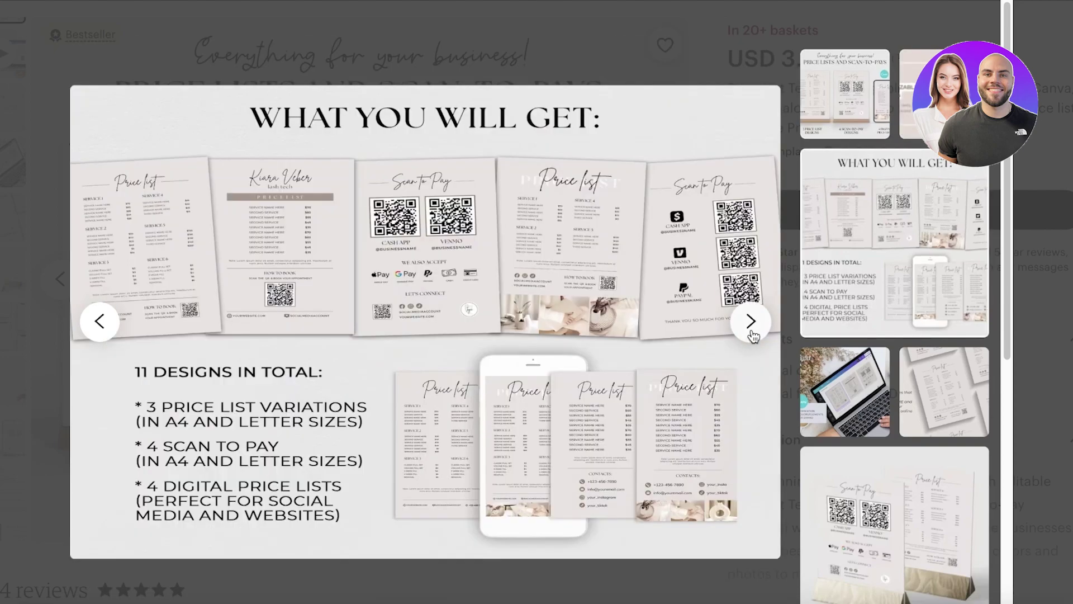
click(751, 330)
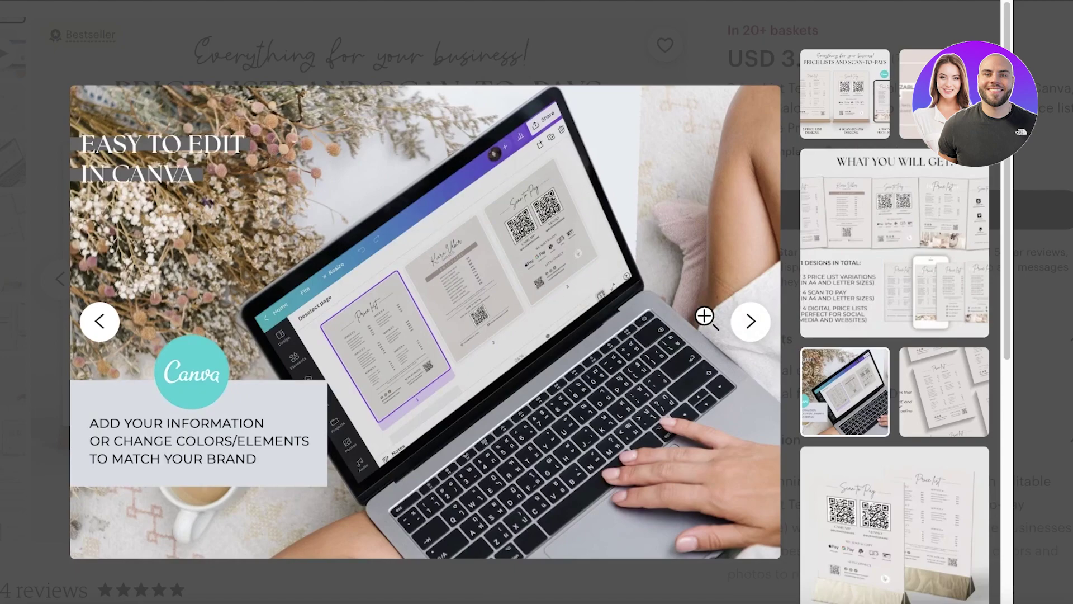
- Page through the enlarged listing photos, past the Scan to Pay and price list table stands, to "How It Works"
click(765, 334)
click(765, 333)
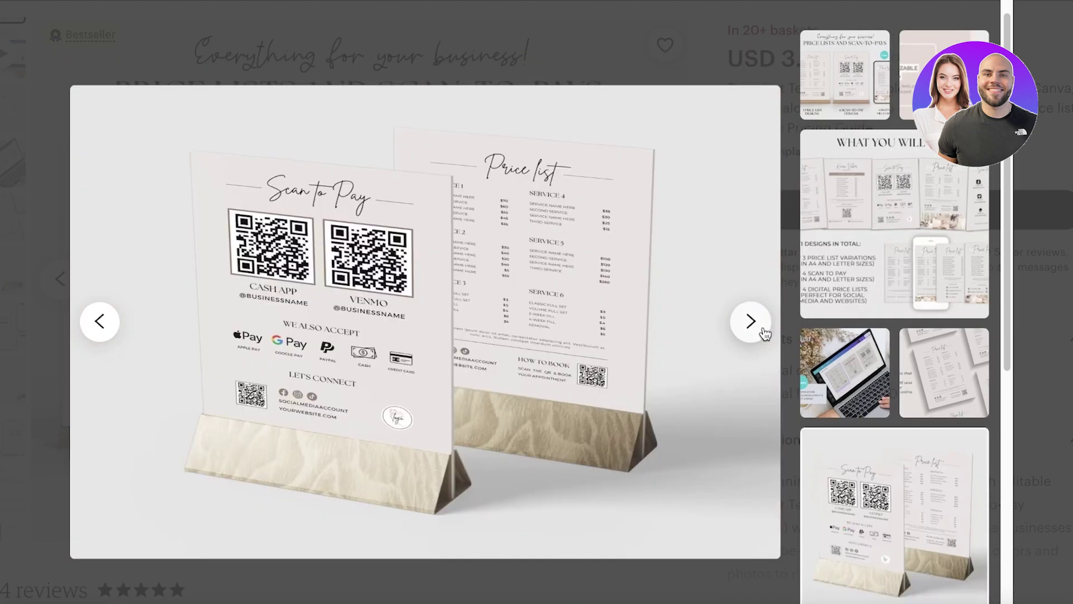
click(765, 333)
click(765, 333)
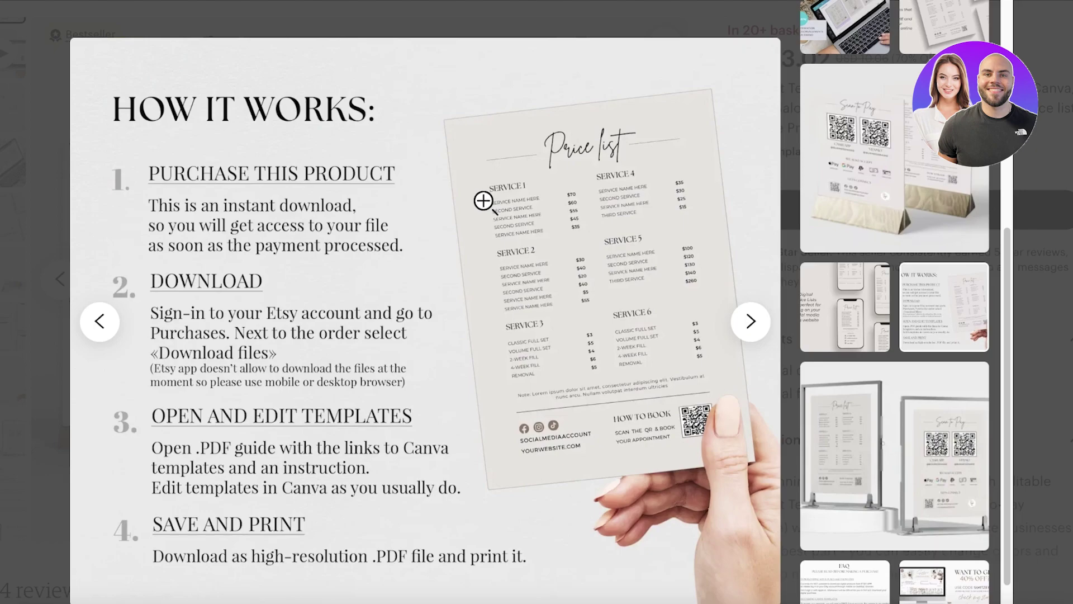
- View the FAQ and "Want to get 40% off?" photos, and close the enlarged photo view
scroll(872, 361, down, 1)
click(884, 535)
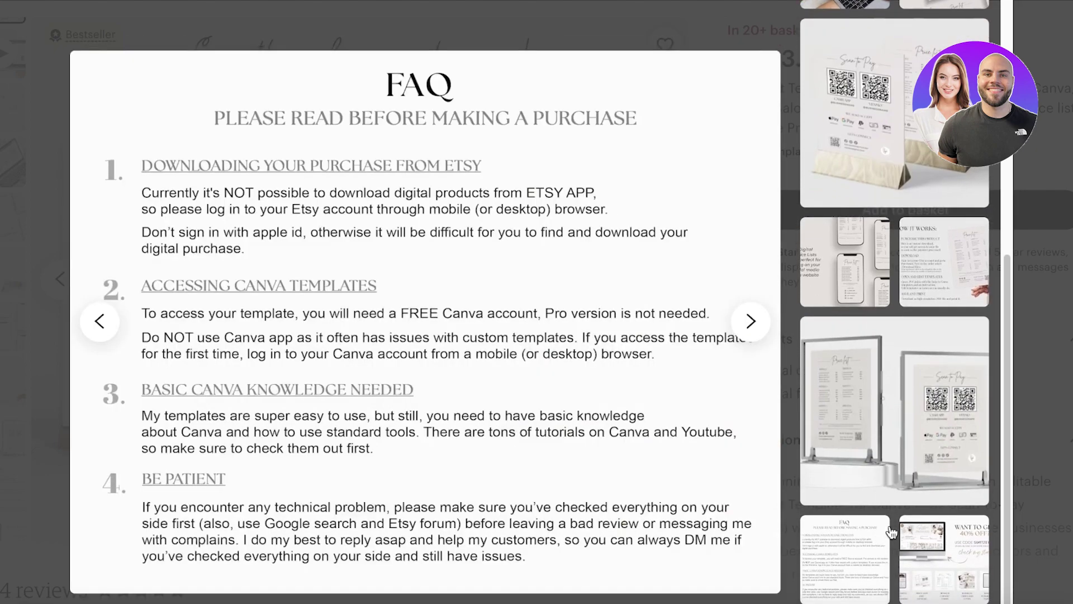
click(936, 541)
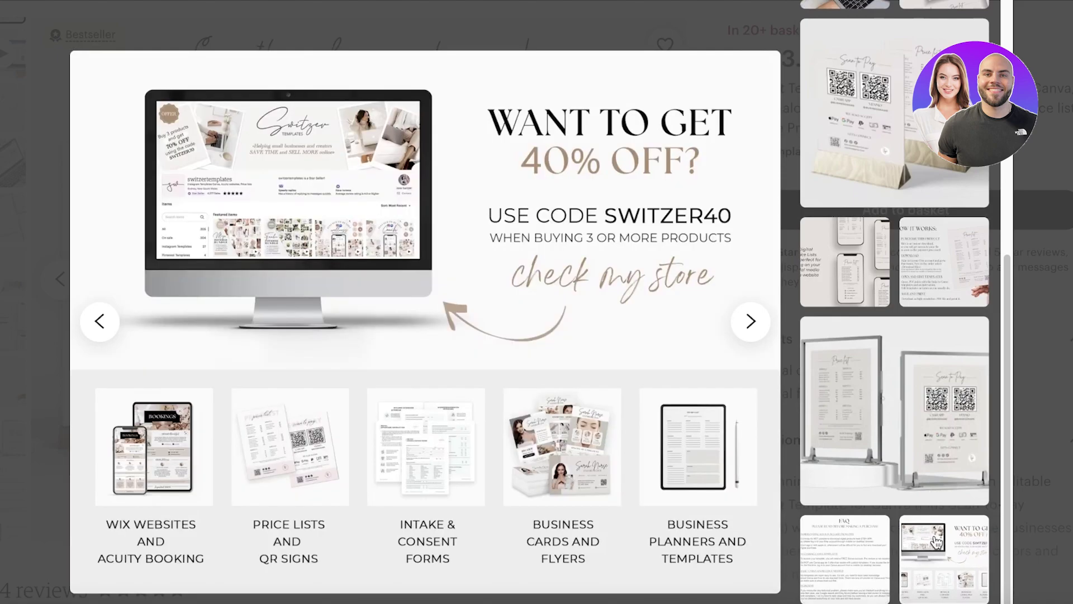
click(1053, 249)
- Review the AllyCyborg price list listing and page through its photos past the laptop and wooden stand mockups
scroll(345, 220, up, 2)
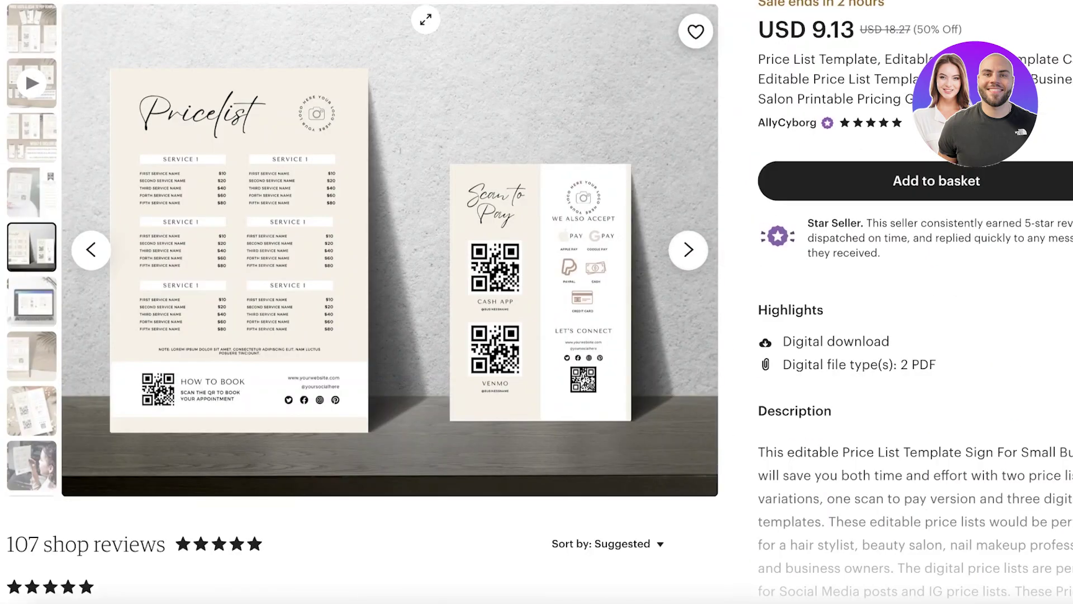
scroll(537, 302, down, 1)
scroll(688, 380, up, 3)
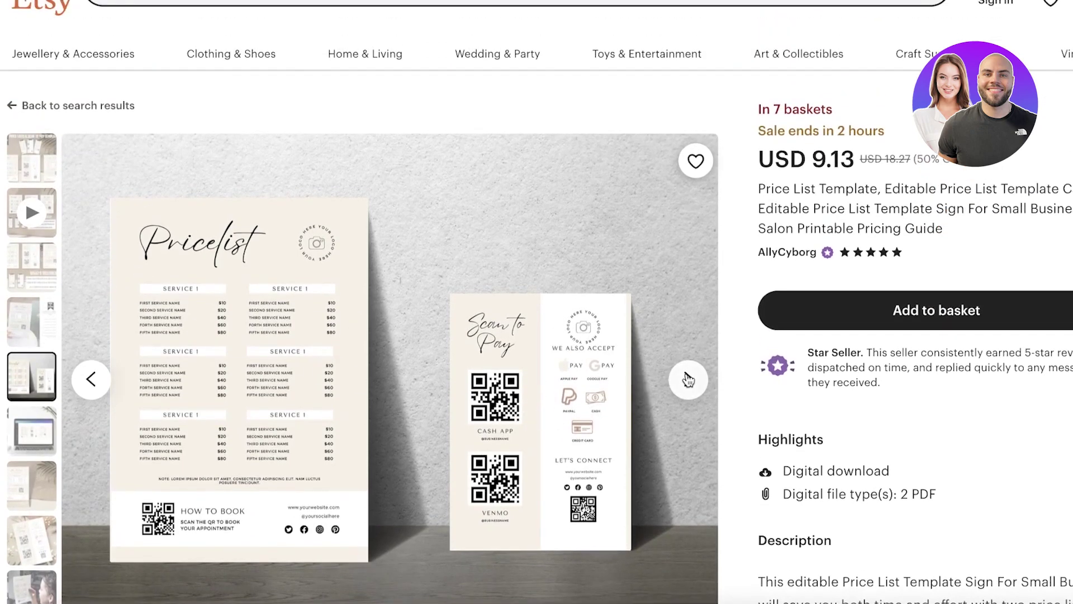
click(688, 380)
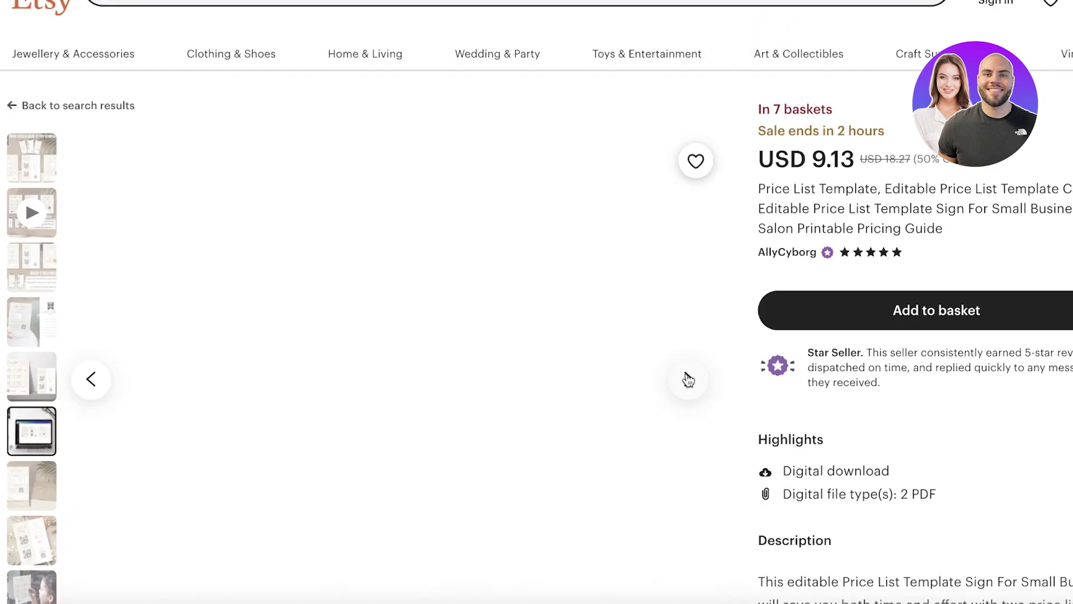
scroll(688, 380, down, 1)
click(689, 357)
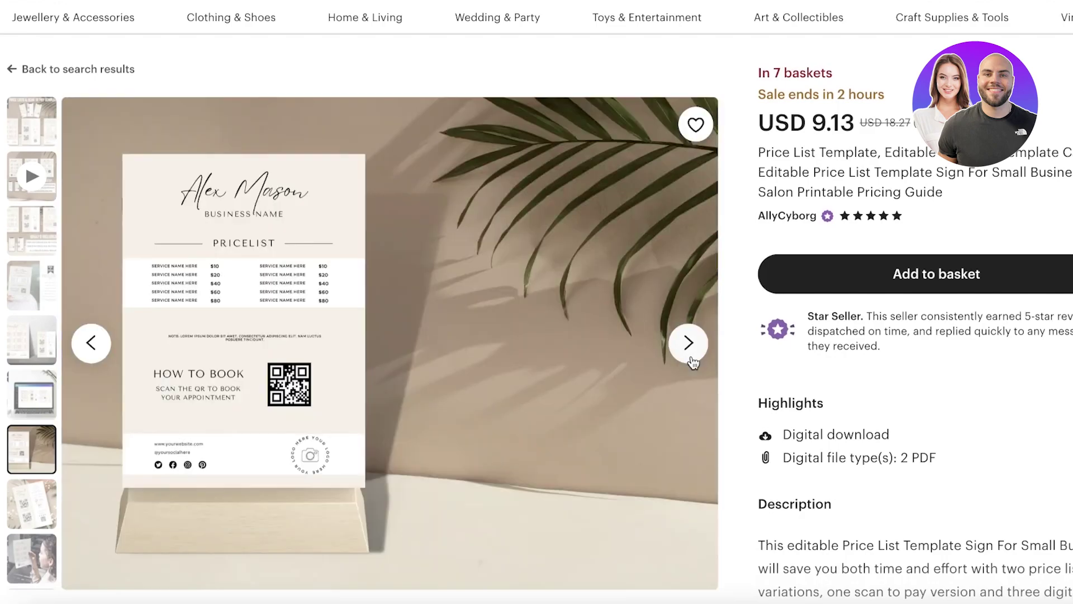
click(691, 357)
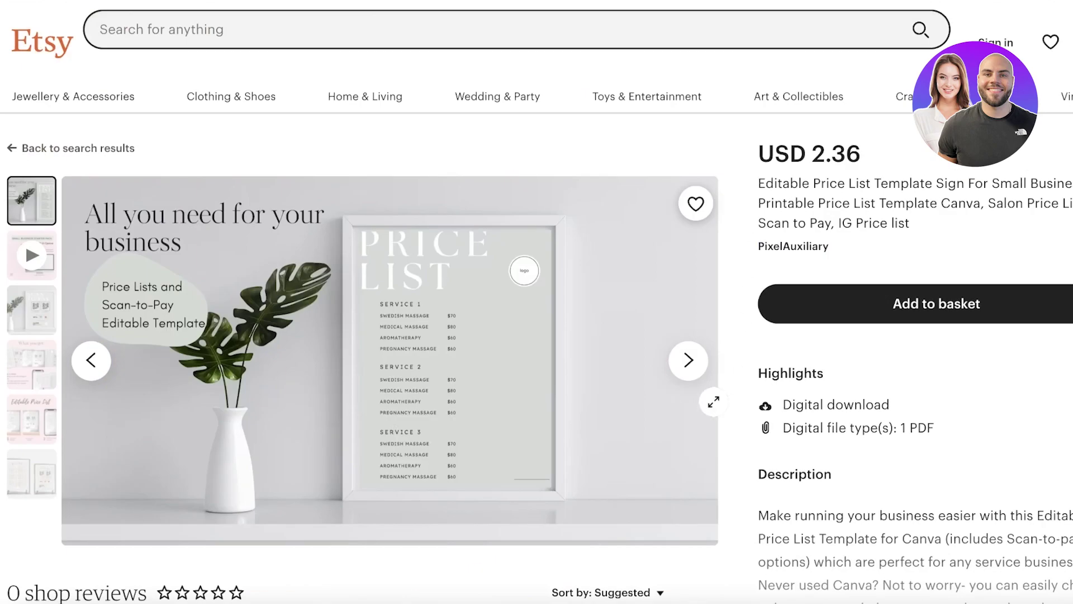
- Page through the photos of PixelAuxiliary's editable price list listing and bring up DIYBizCo's DIY price list listing
click(692, 360)
click(693, 363)
click(694, 364)
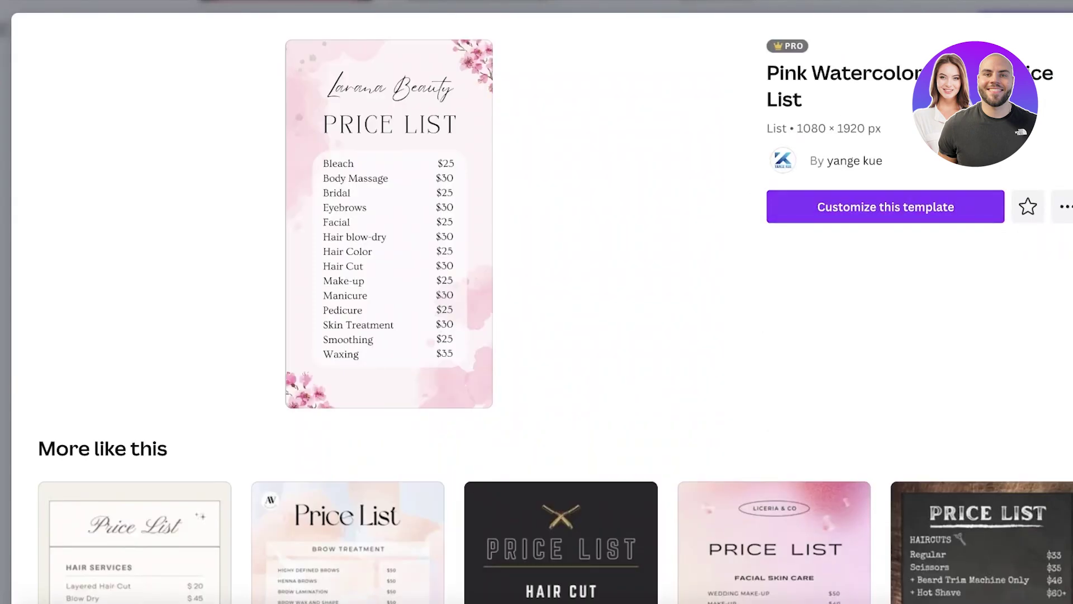
- Switch to Canva, review the Price List templates page, and return from the Pink Watercolor Beauty Price List design to the home page
key(Escape)
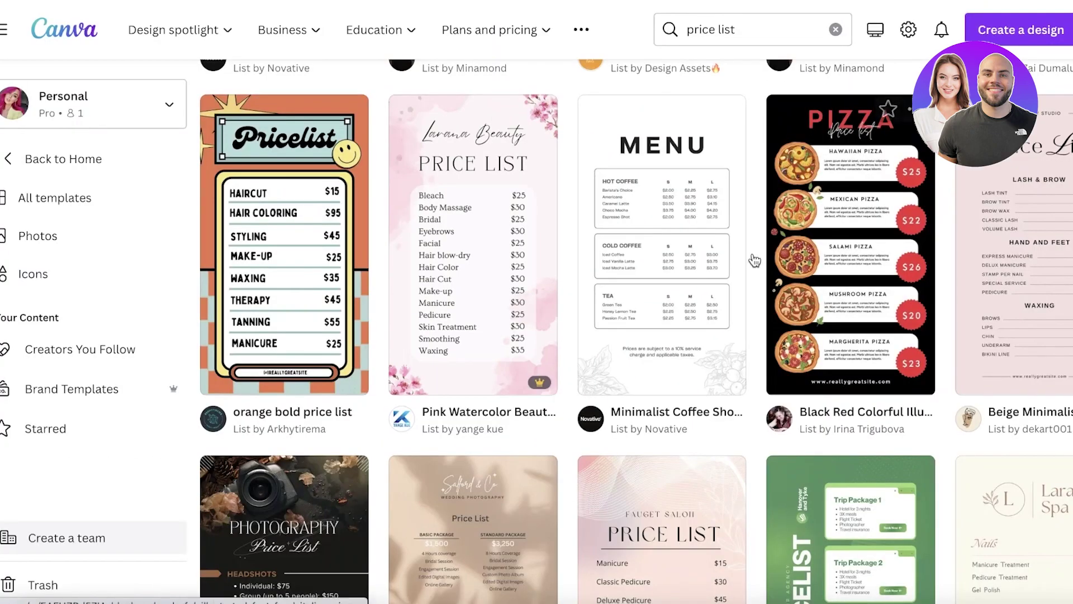
scroll(752, 261, up, 15)
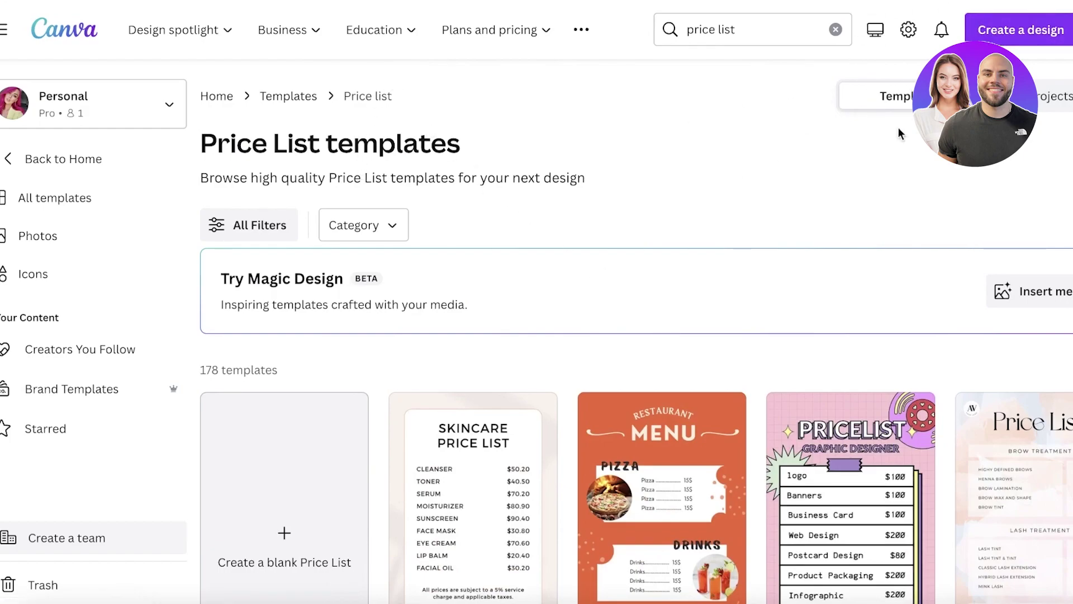
click(81, 42)
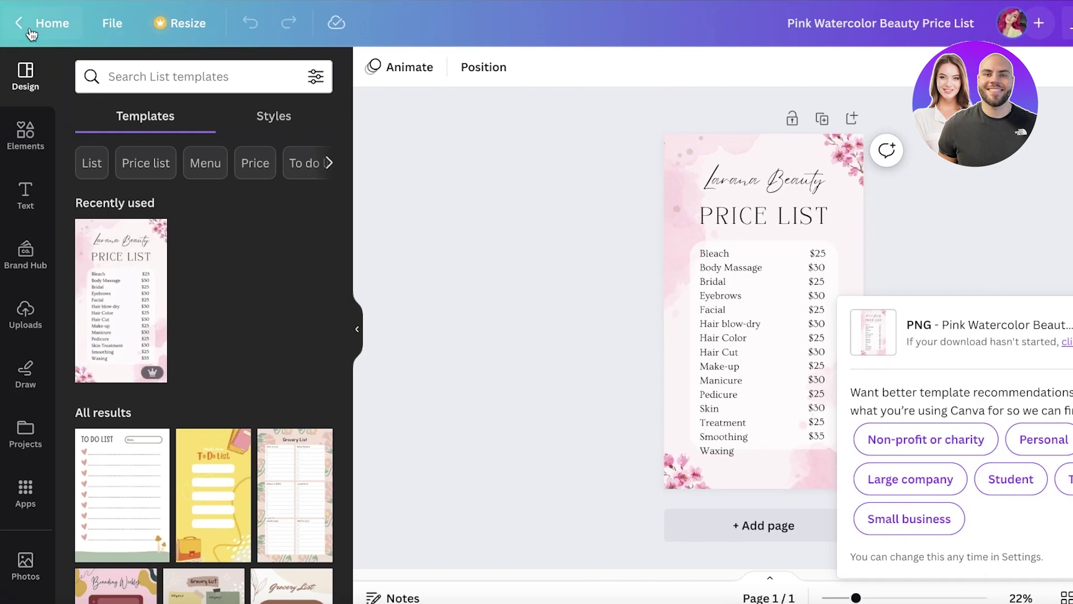
click(28, 23)
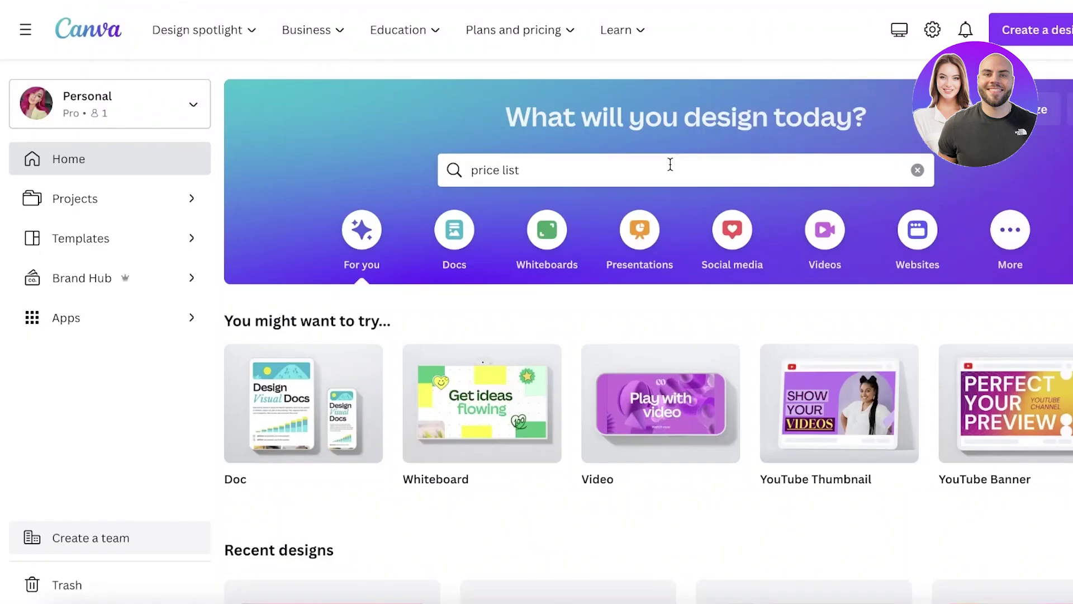
- Search the Canva templates for "etsy listing" and browse the resulting designs
click(669, 164)
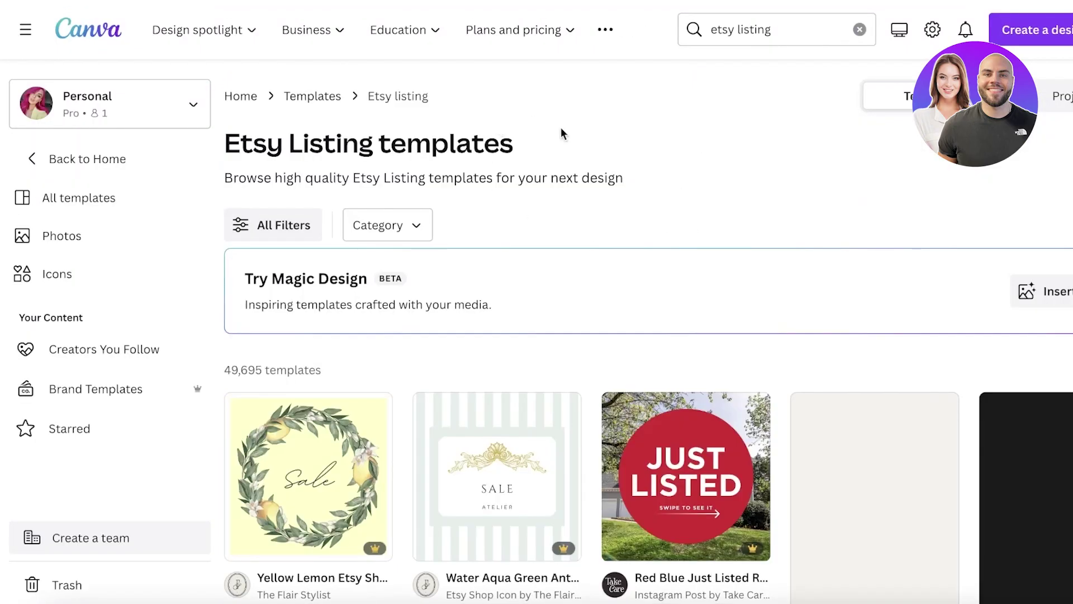
scroll(957, 186, down, 3)
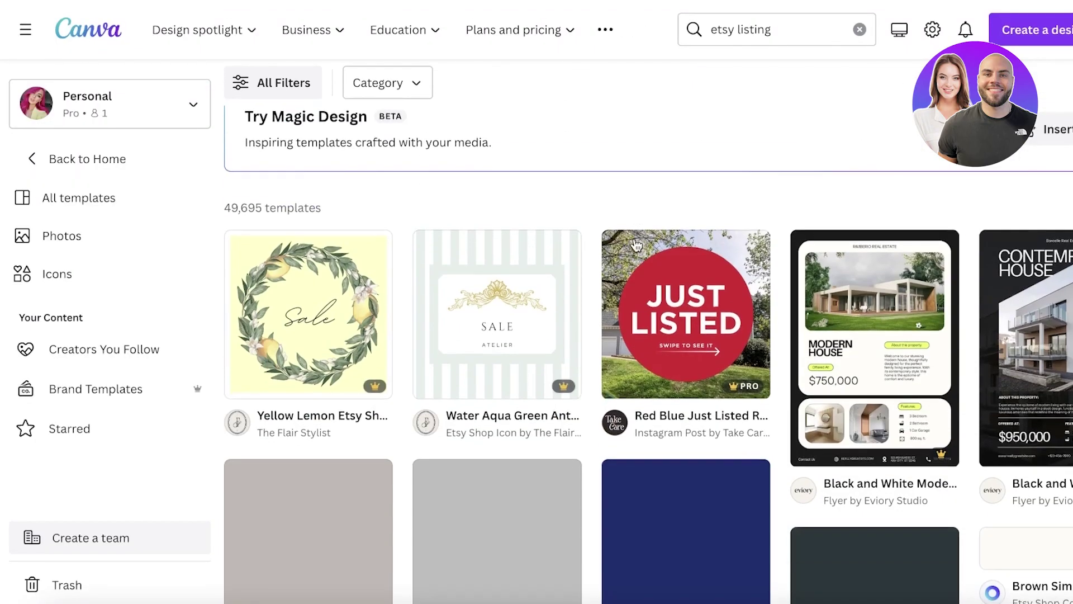
scroll(548, 184, down, 10)
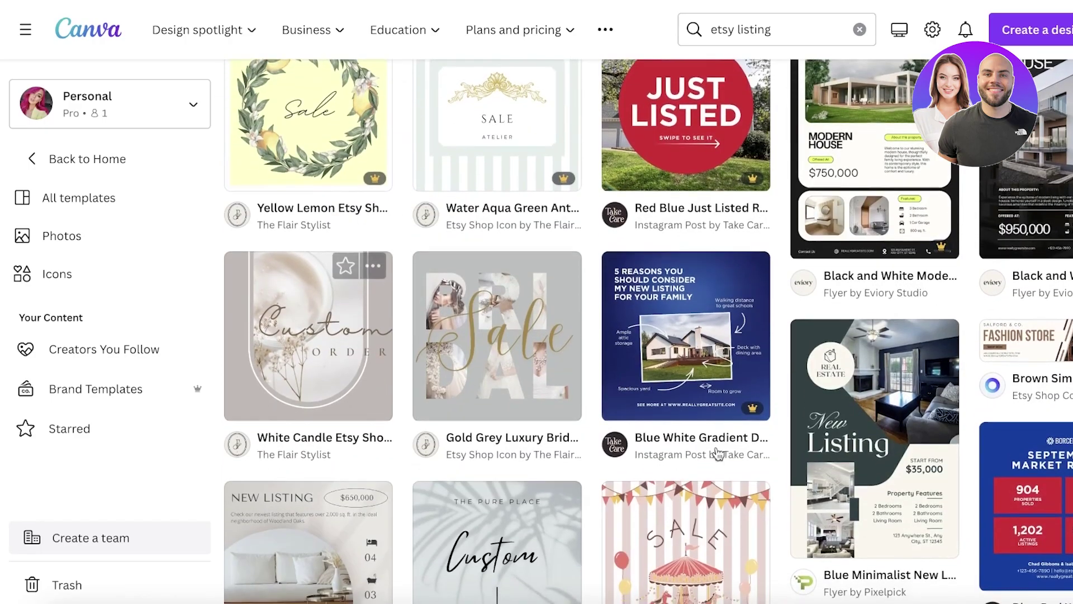
scroll(532, 232, up, 4)
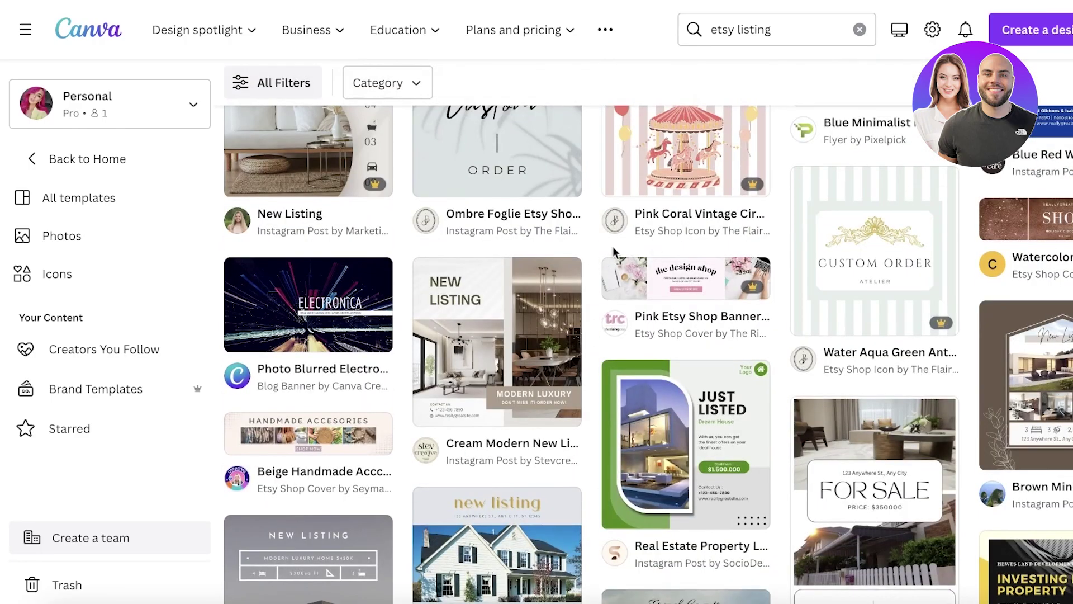
scroll(507, 281, up, 3)
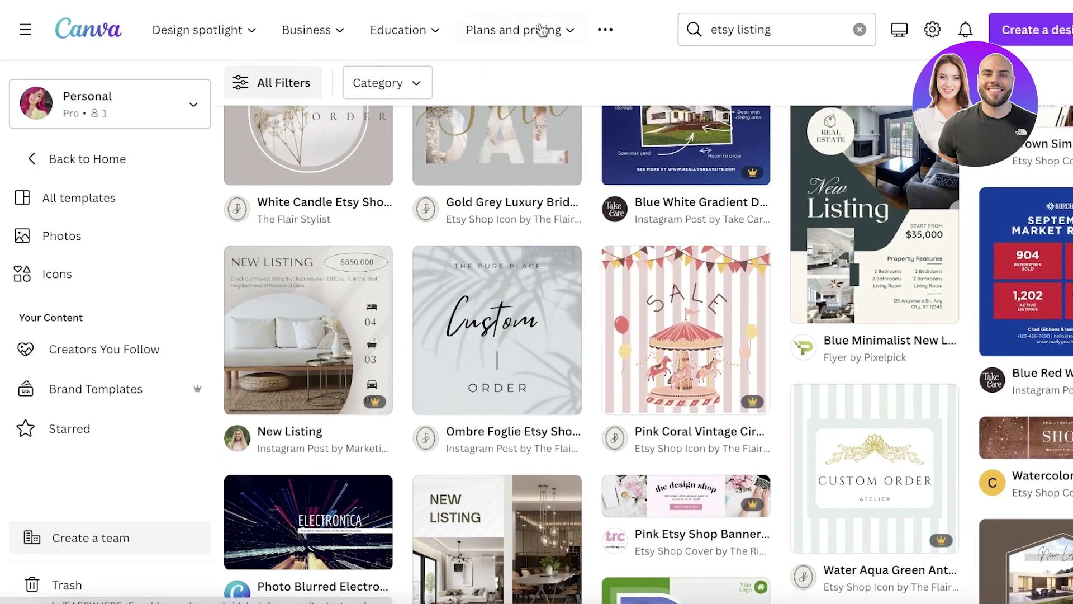
mouse_move(553, 29)
scroll(441, 302, up, 5)
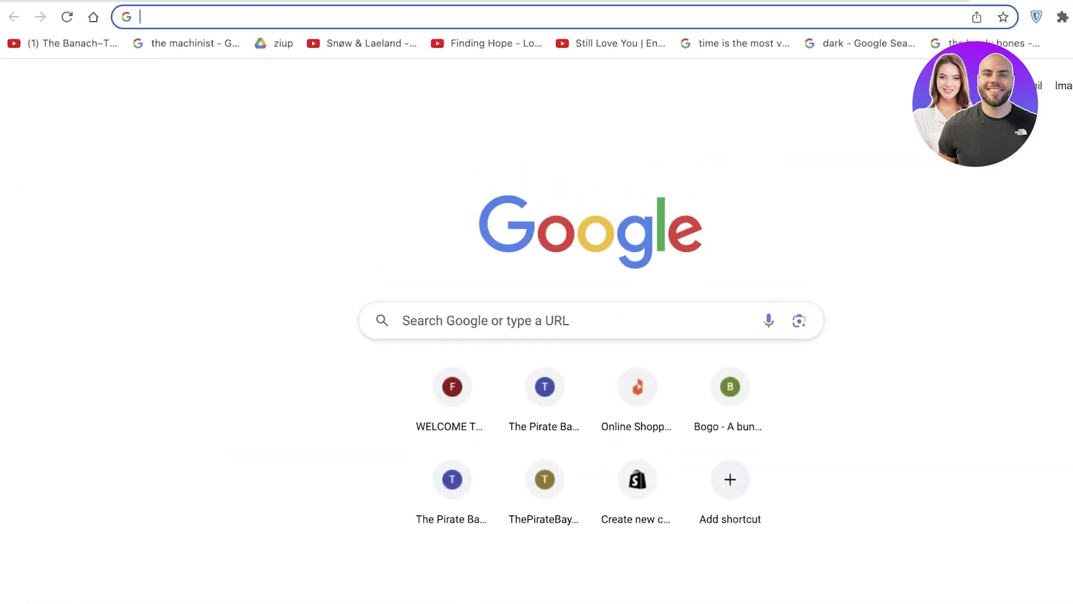
- Look up Etsy's image requirements in a new browser tab and read the recommended size for listing images
text(e)
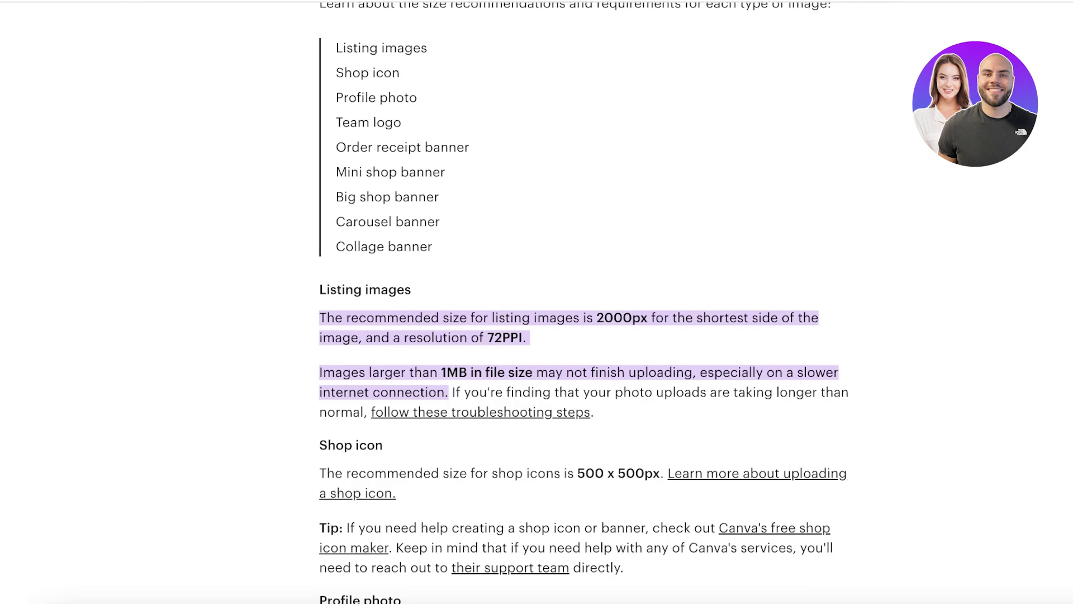
scroll(744, 155, down, 1)
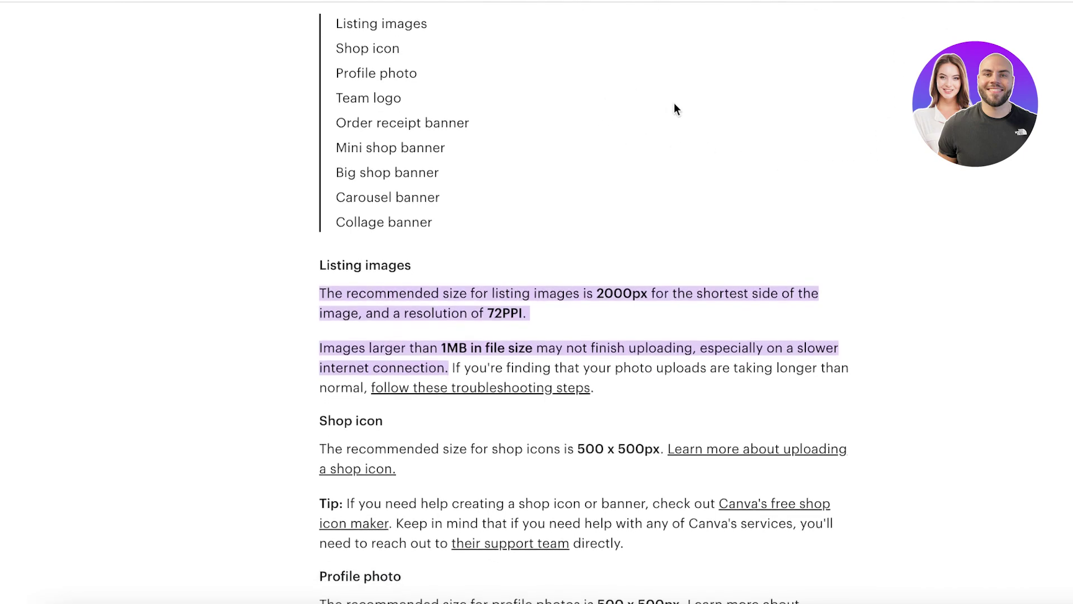
scroll(675, 105, down, 1)
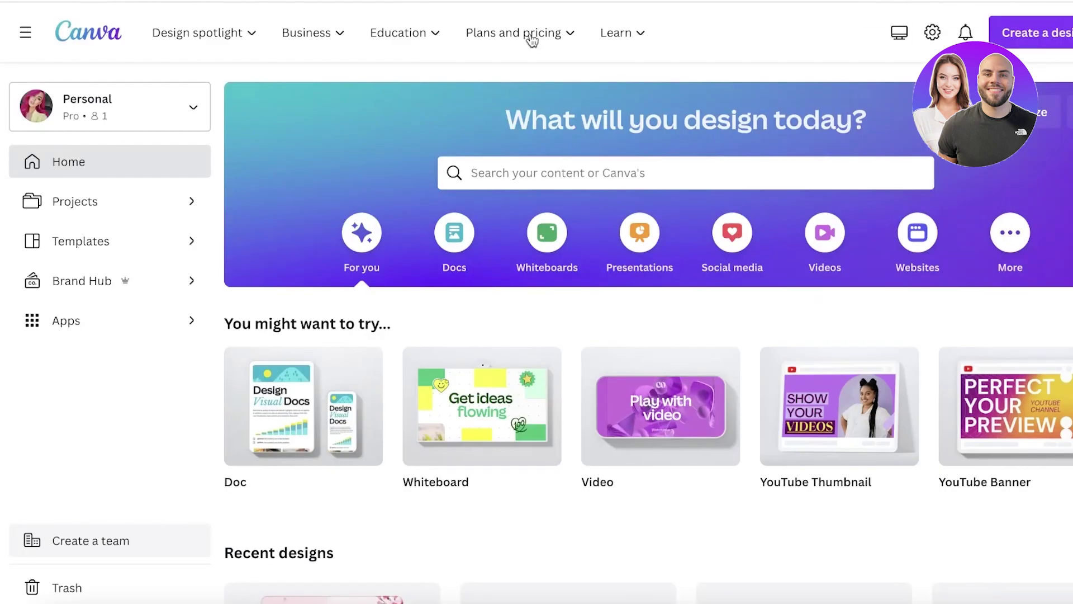
- Create a new custom-size Canva design 2000 px wide and 2500 px high
click(1042, 112)
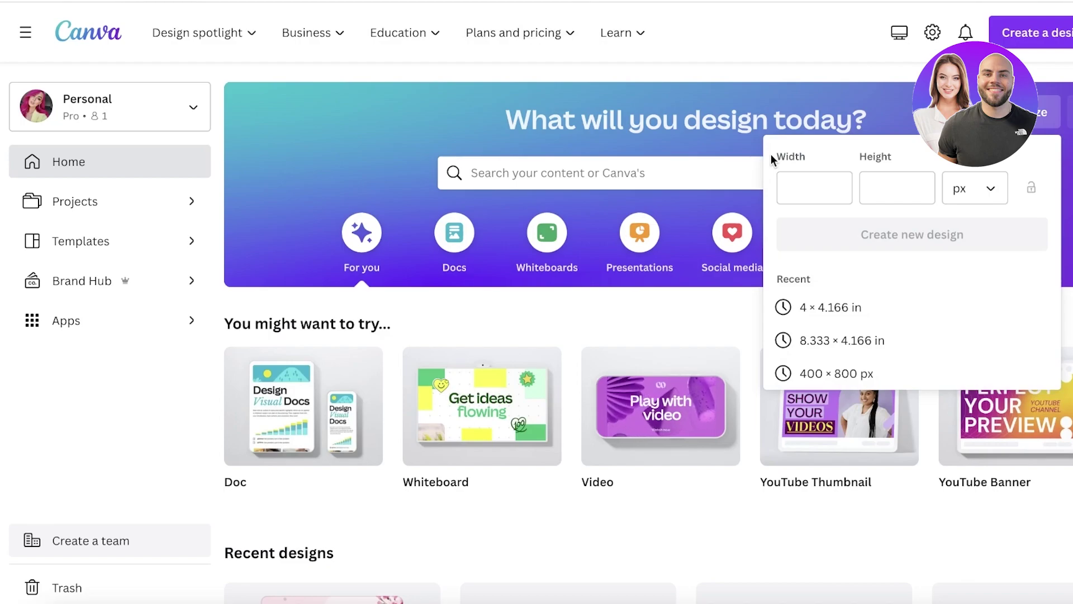
click(785, 188)
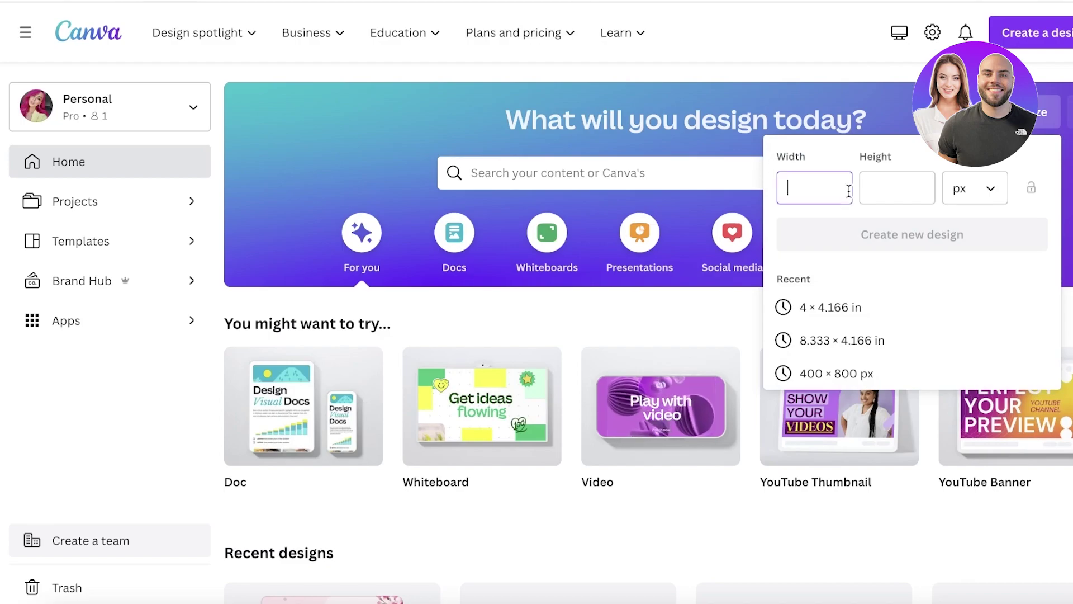
text(2000)
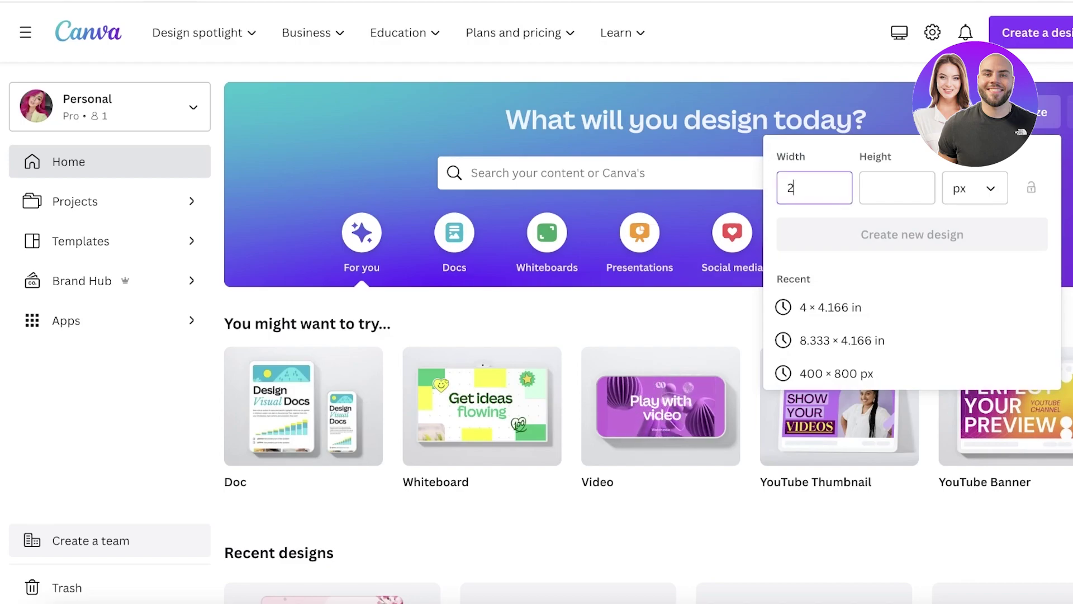
click(894, 190)
text(2500)
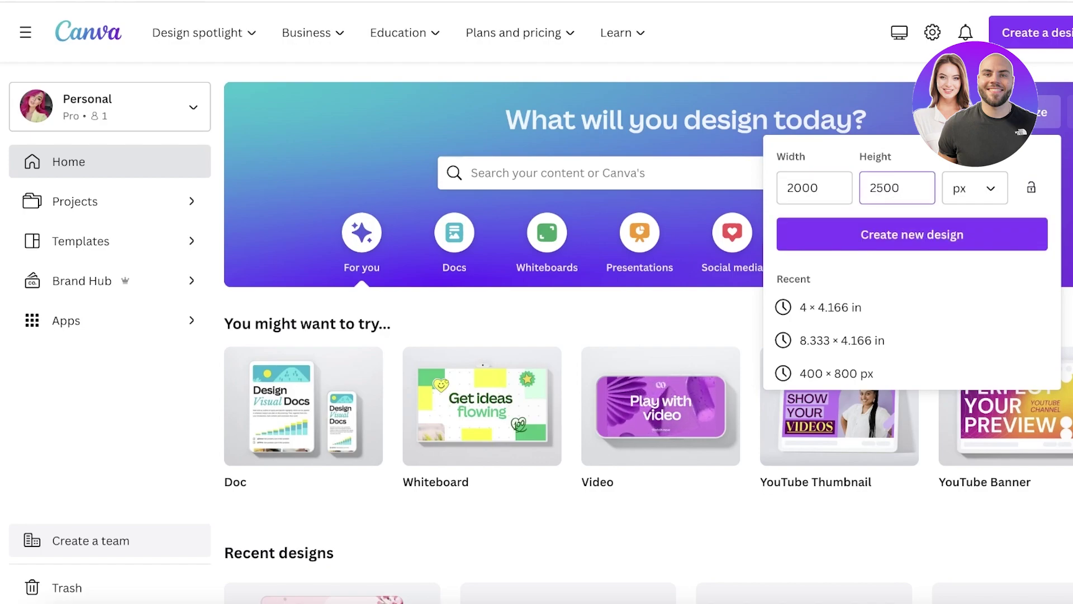
click(894, 248)
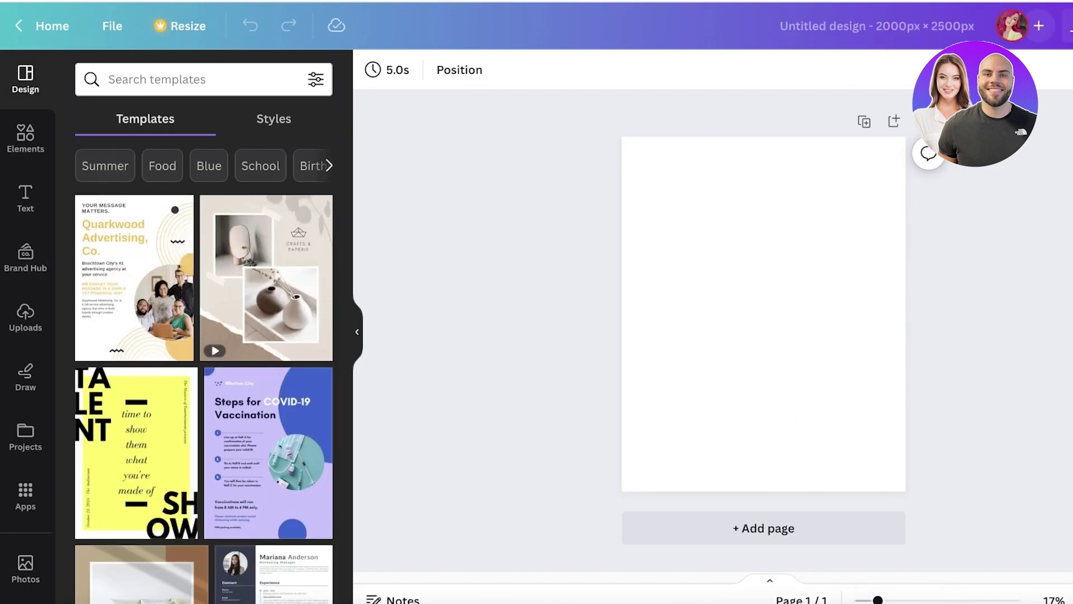
- Upload the downloaded pink Larana Beauty price list image and place it on the blank page
drag(878, 600, 888, 600)
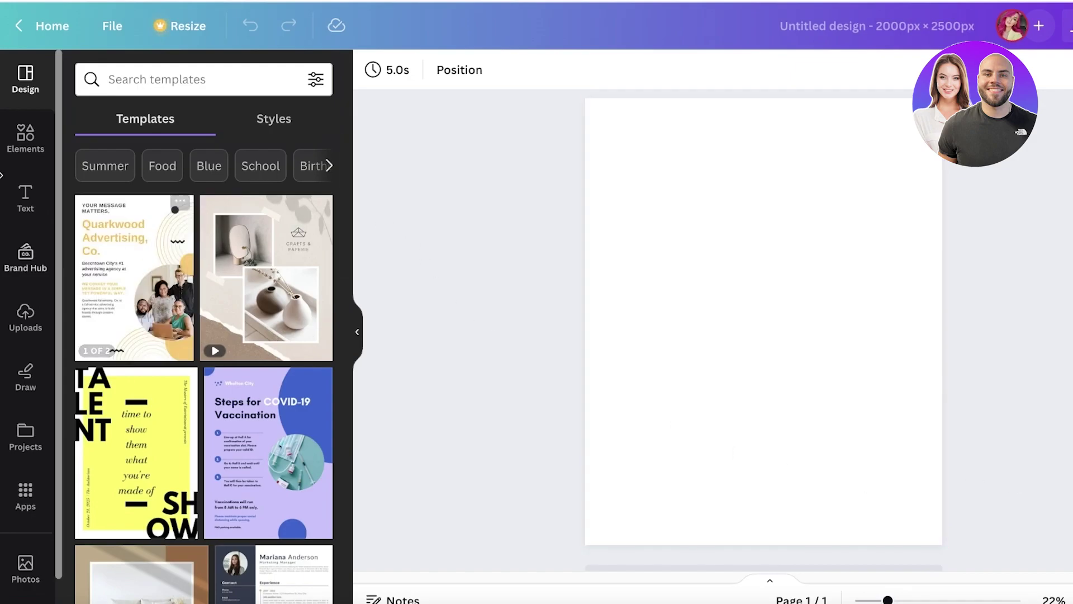
click(27, 135)
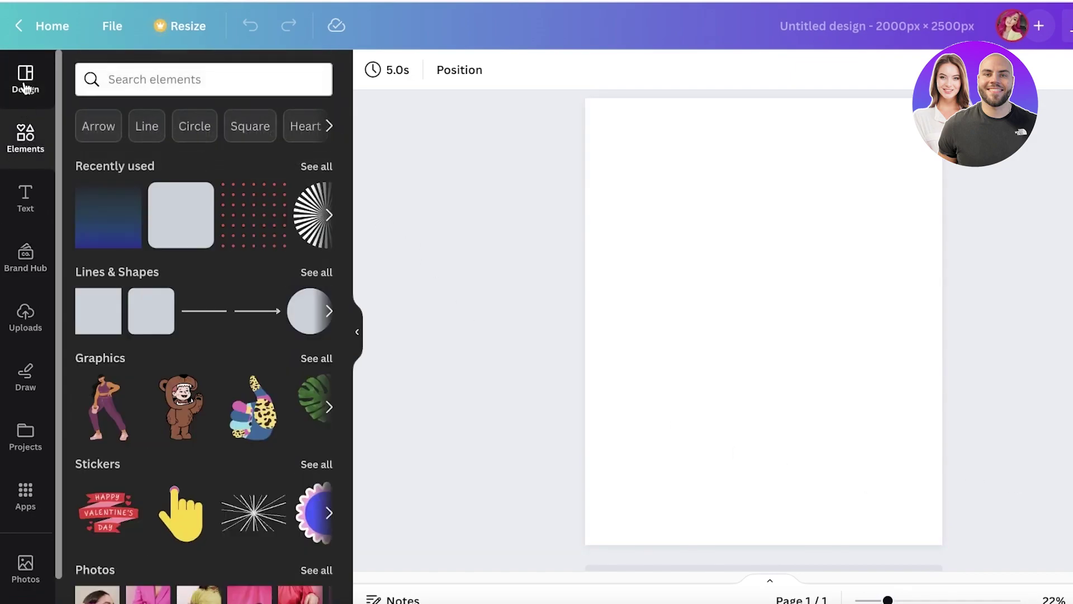
click(25, 78)
drag(894, 59, 692, 231)
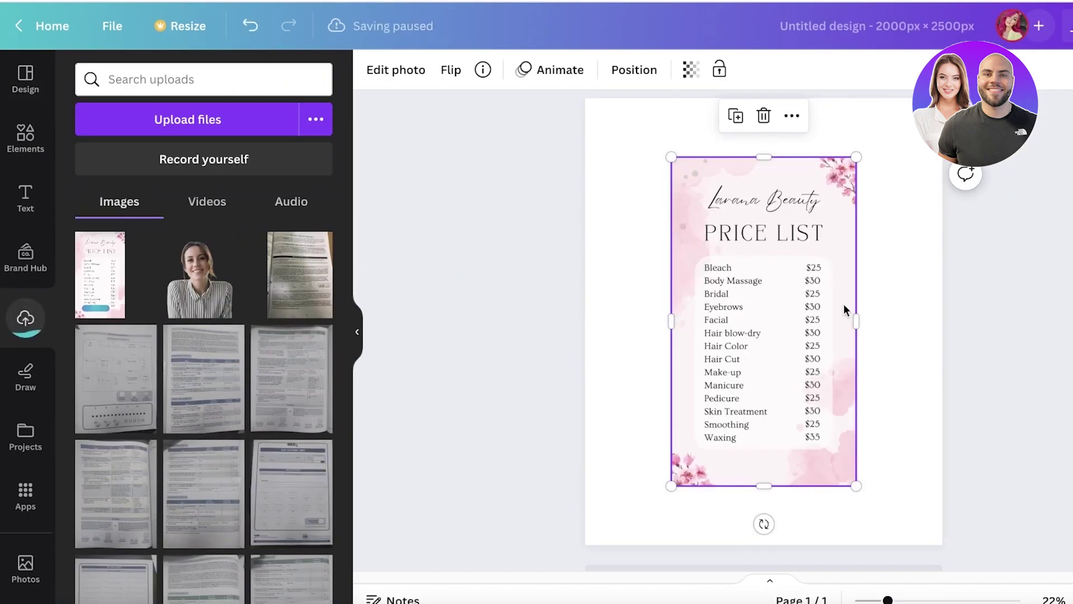
- Scale the price list image to just under half the page width and place it along the page's left side
drag(851, 157, 783, 282)
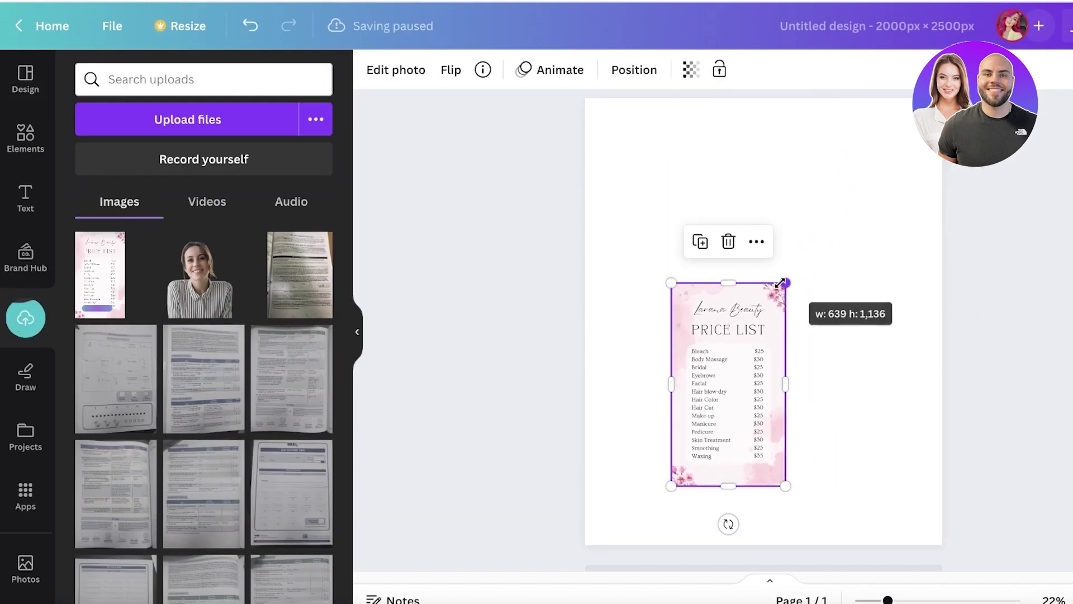
drag(766, 335, 716, 228)
drag(736, 174, 790, 83)
drag(723, 199, 703, 307)
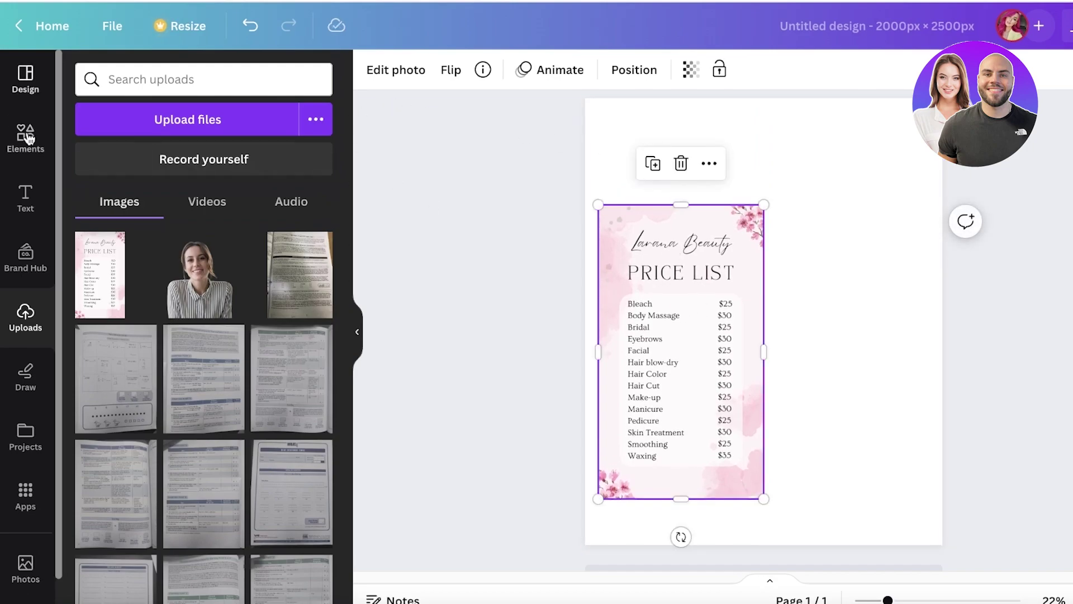
- Set the page's background to the solid grey #C2C2C2
click(25, 198)
click(707, 184)
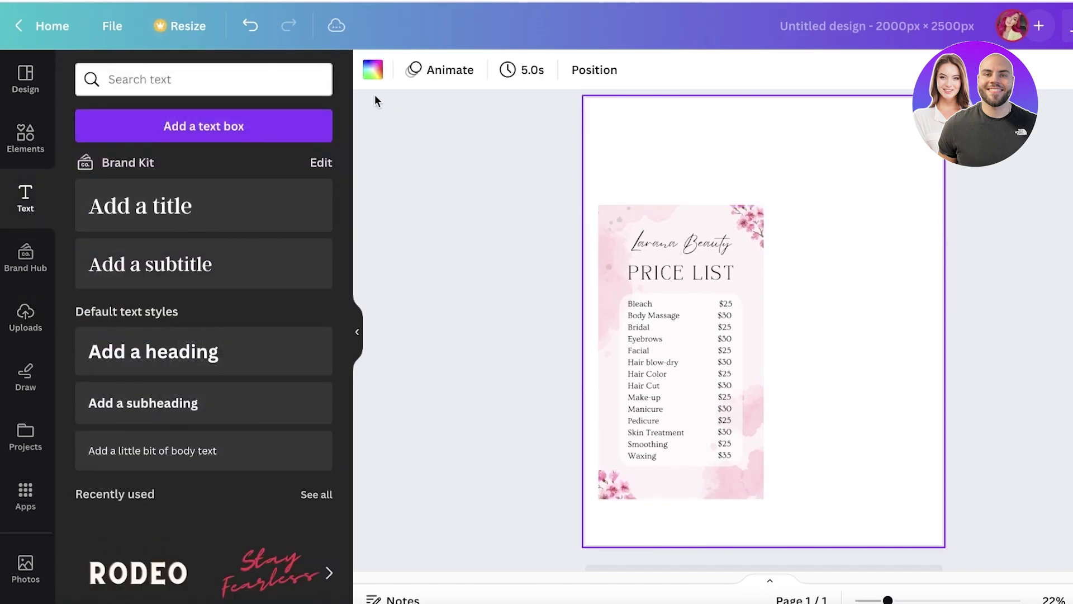
click(370, 69)
click(93, 293)
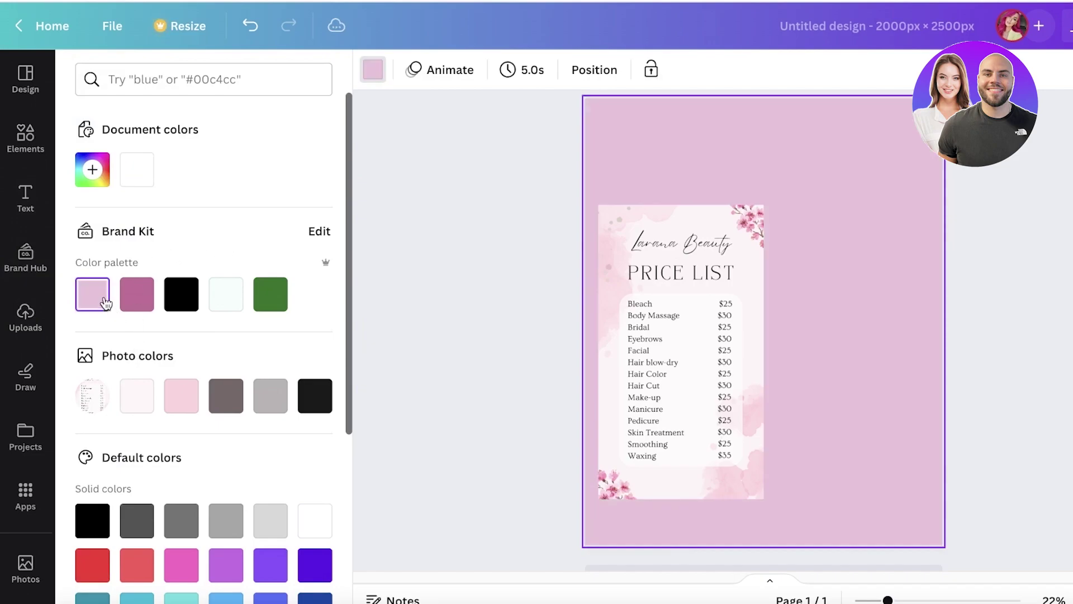
click(92, 169)
click(91, 267)
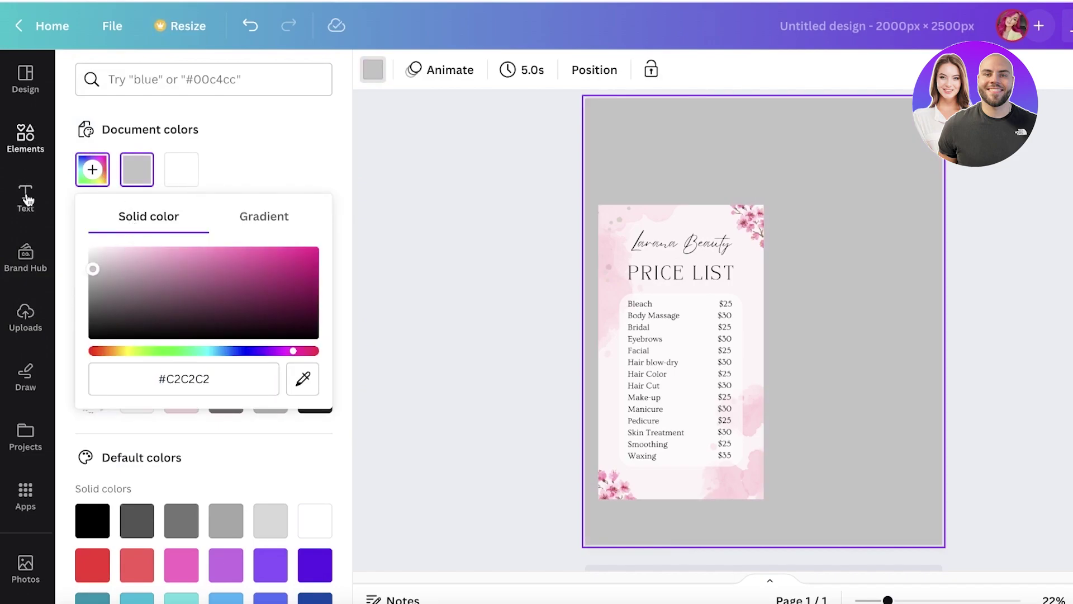
- Add a heading text box to the page reading "Customizable Price List Template"
click(25, 199)
click(151, 352)
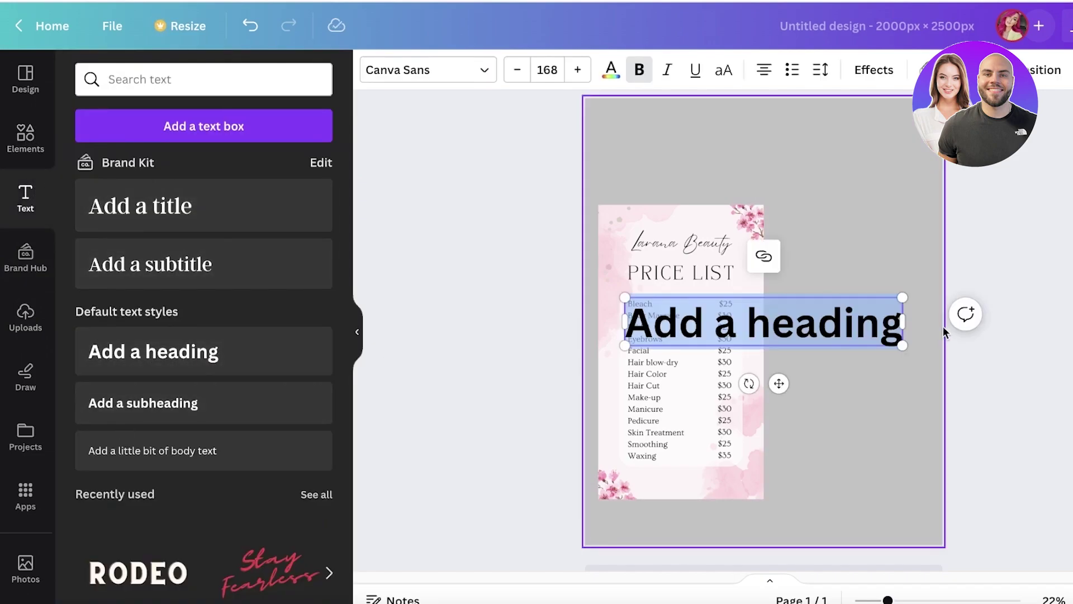
text(Customizable Price List Template)
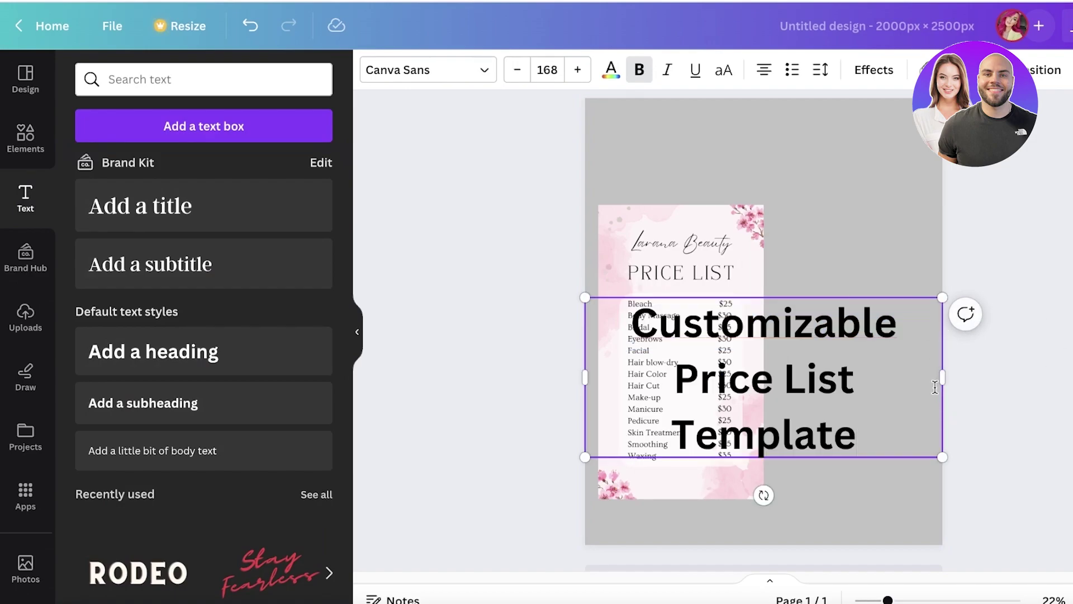
- Shrink the heading to font size 75.4, widen its box so the text fits on one line, and centre it above the price list image
drag(948, 376, 819, 346)
drag(693, 311, 729, 143)
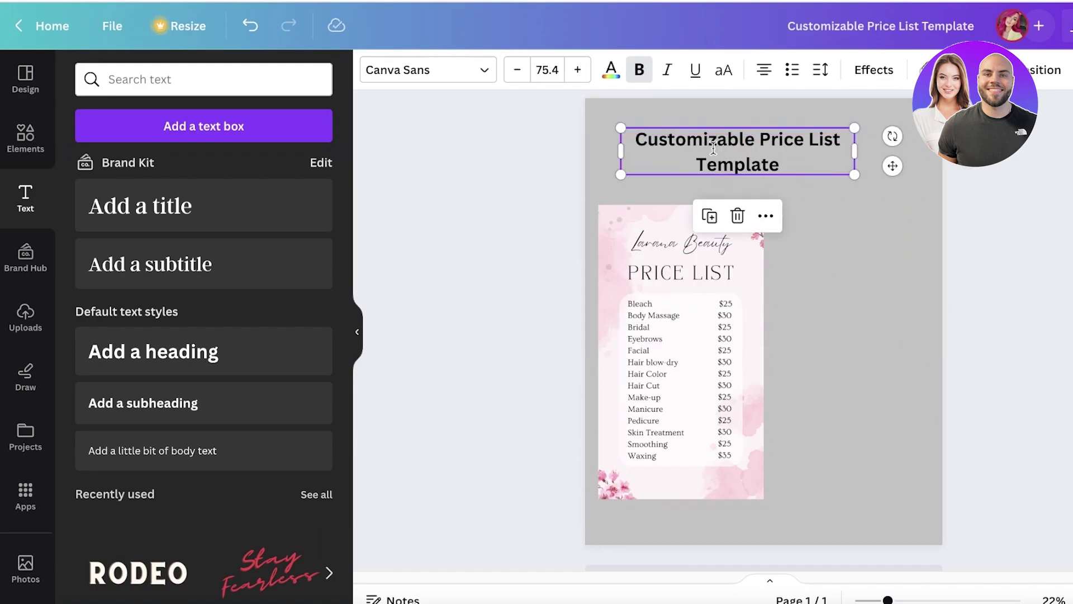
drag(855, 151, 931, 145)
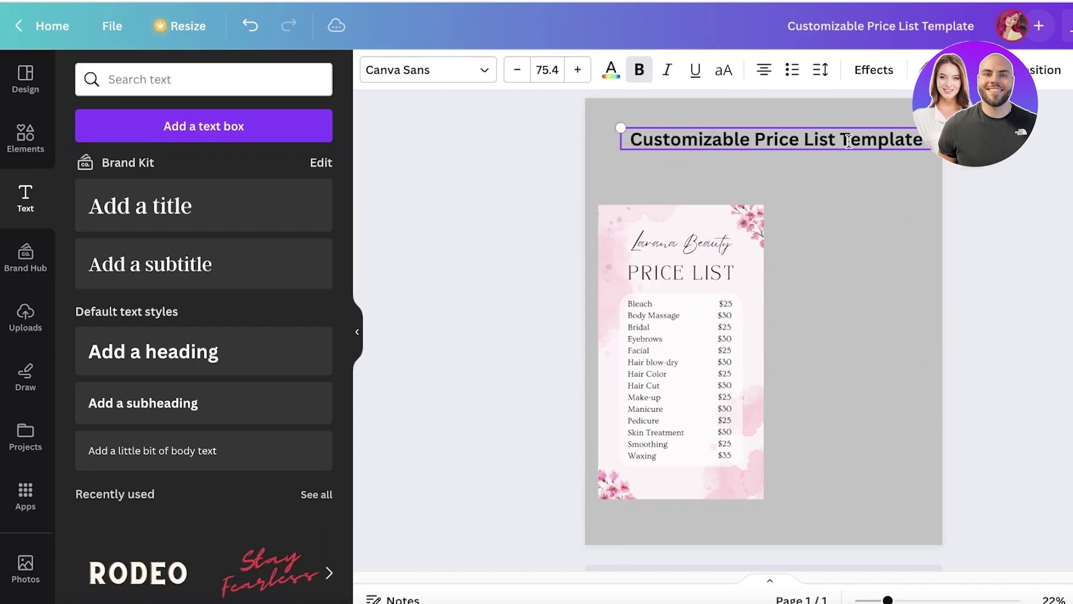
click(973, 191)
drag(789, 139, 777, 155)
- Centre the price list image on the page, enlarge it to just over half the page width, and move the heading up slightly
drag(721, 274, 793, 272)
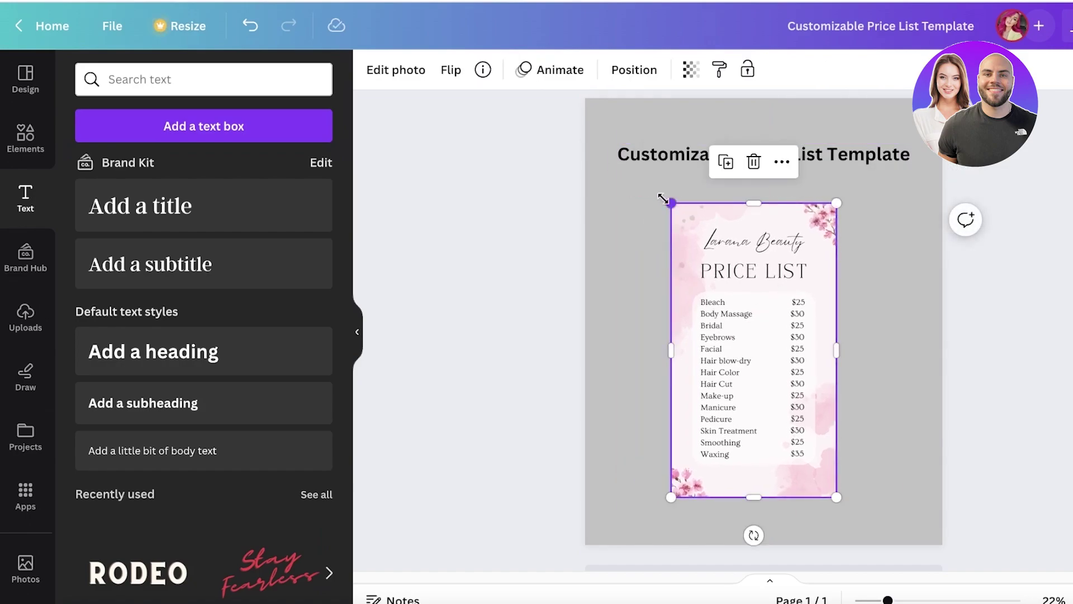
drag(663, 198, 630, 138)
drag(709, 259, 749, 281)
mouse_move(812, 158)
mouse_down()
mouse_move(812, 128)
mouse_move(812, 138)
mouse_up()
drag(807, 267, 798, 272)
scroll(1049, 213, down, 2)
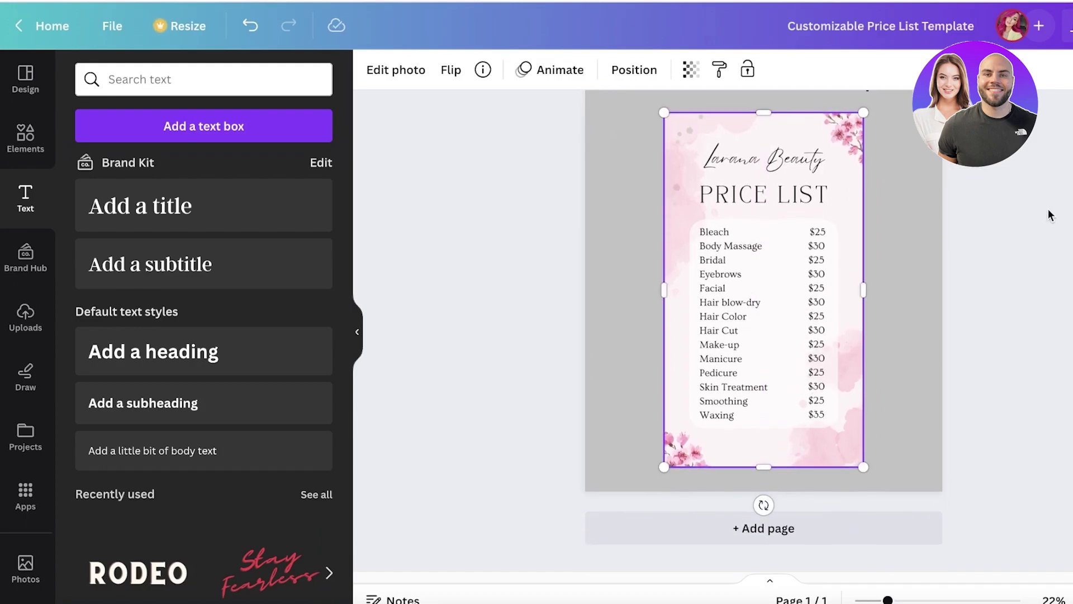
click(1048, 213)
scroll(1049, 213, up, 3)
- Change the "Customizable Price List Template" heading's font to League Spartan
click(699, 173)
click(484, 68)
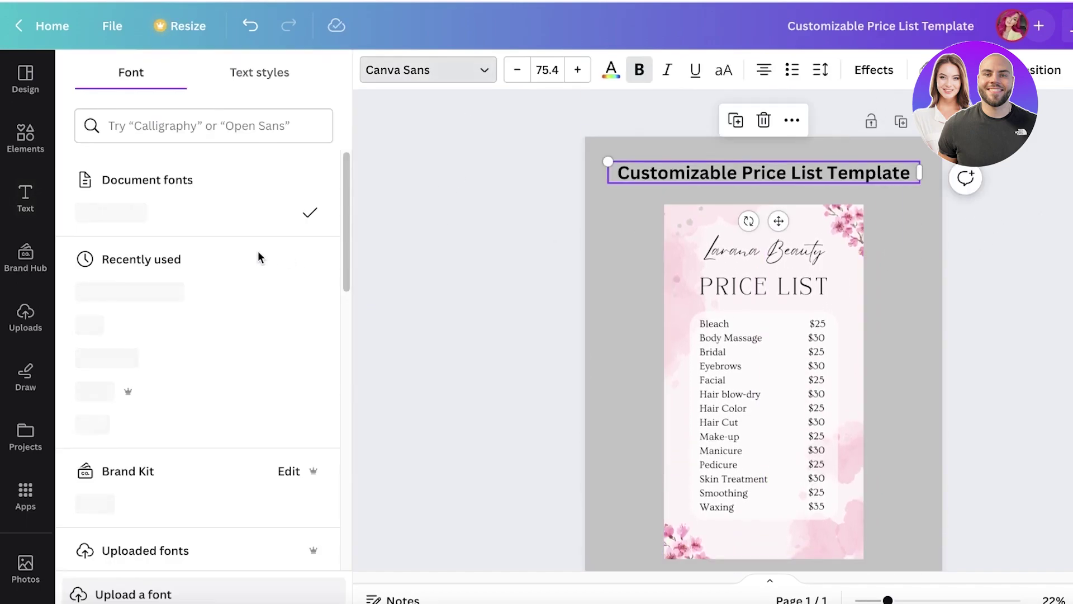
click(227, 293)
key(Escape)
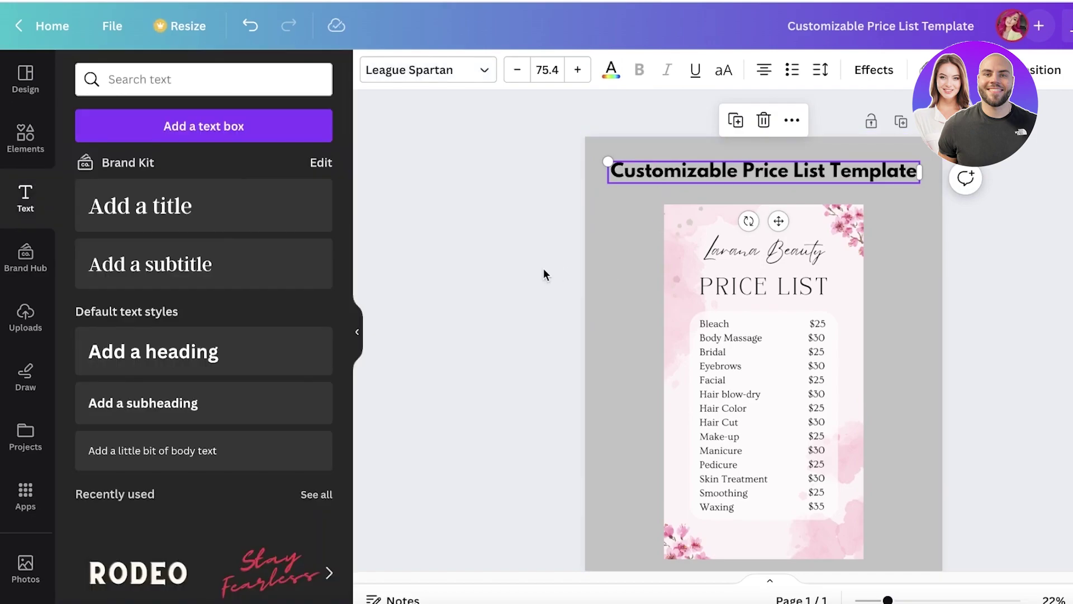
click(543, 268)
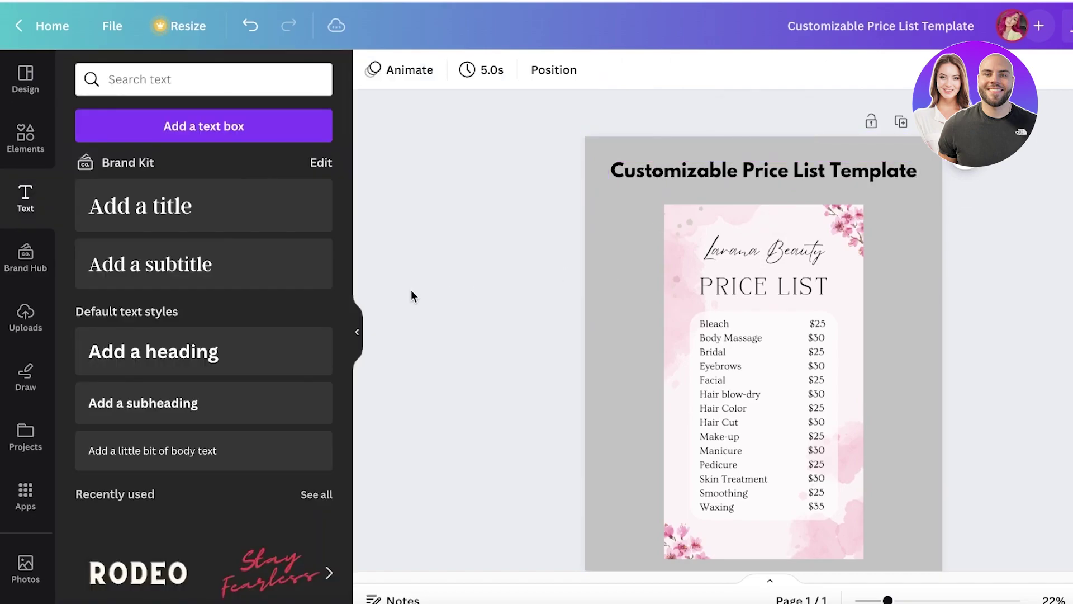
- Search the elements for "canva", add the round Canva logo, and shrink it to about a quarter of the page width in the page's lower-right corner
click(49, 147)
click(182, 81)
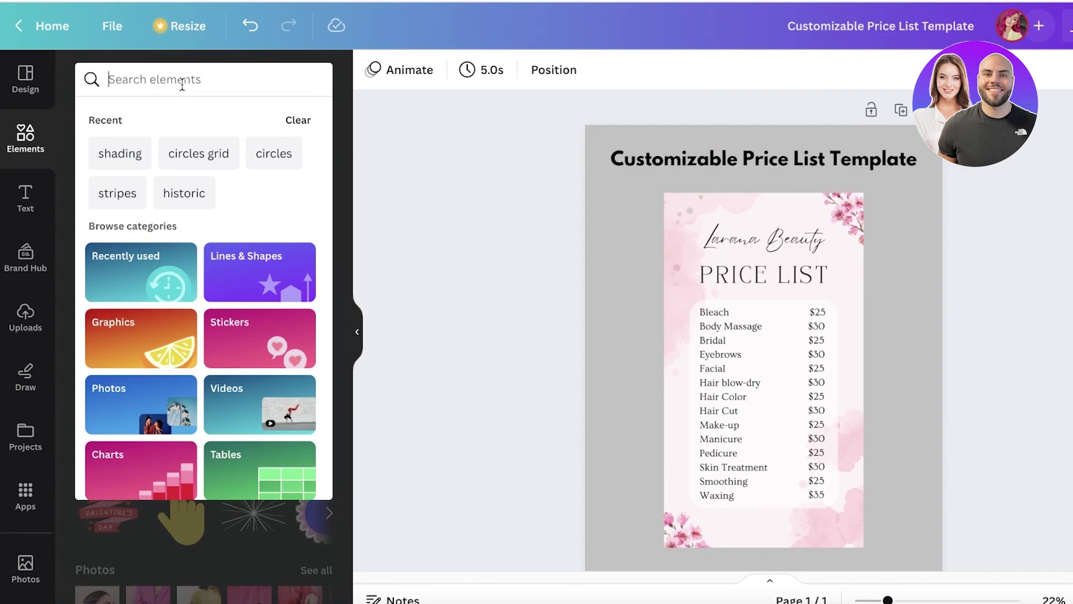
text(canva)
key(Return)
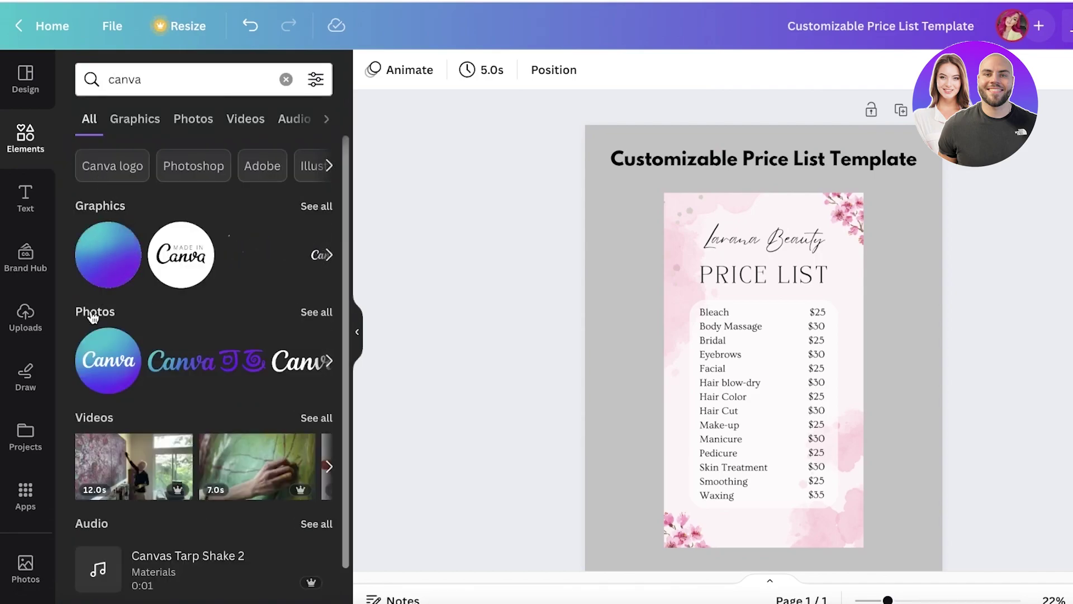
click(104, 355)
scroll(941, 204, down, 2)
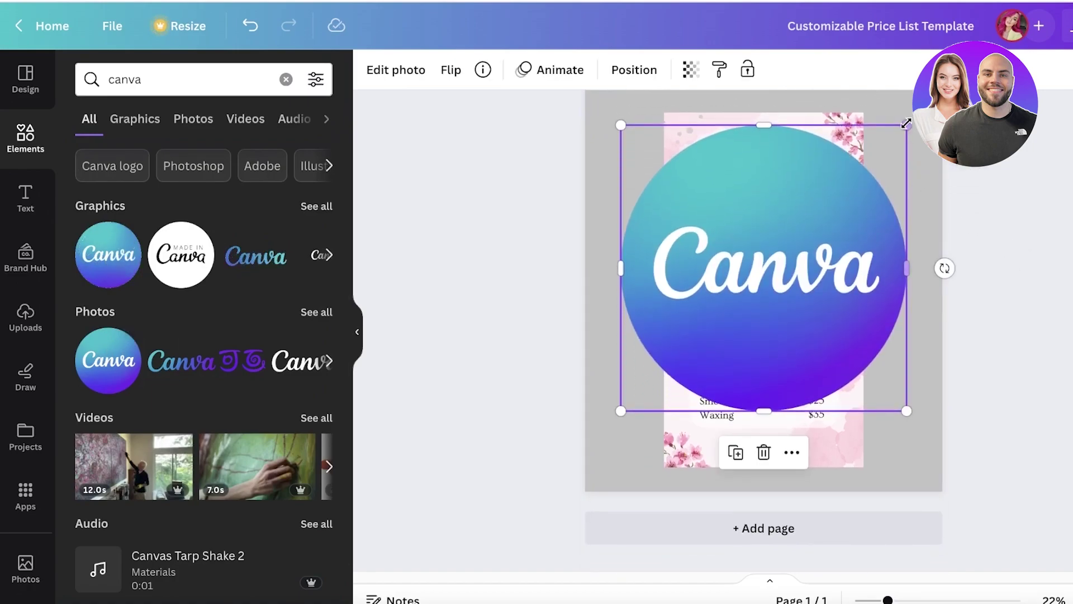
drag(906, 125, 678, 291)
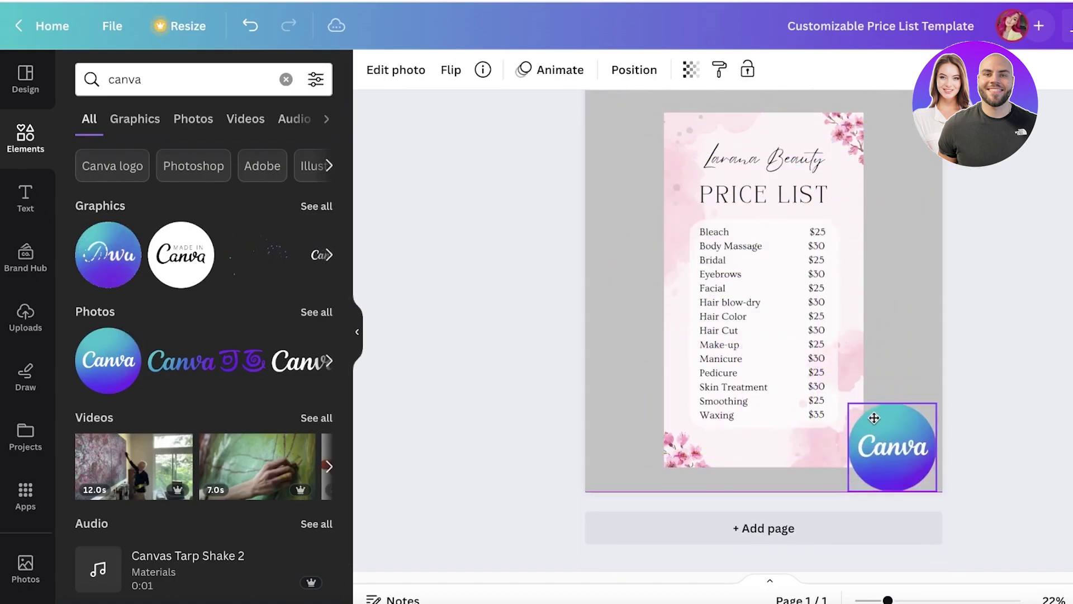
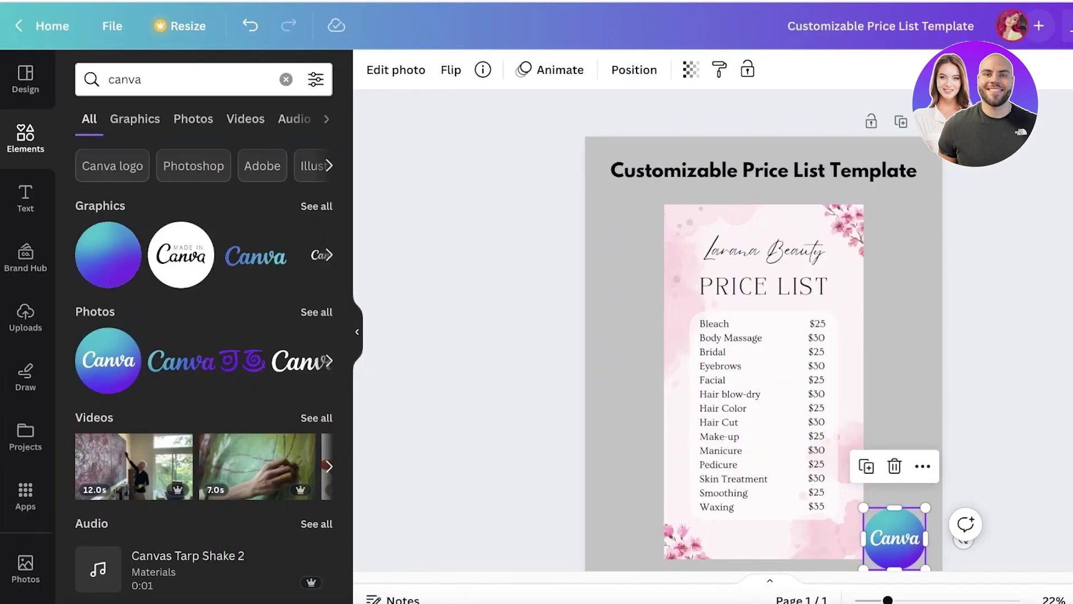
- Add a second blank page below the page with the price list image
scroll(865, 329, down, 3)
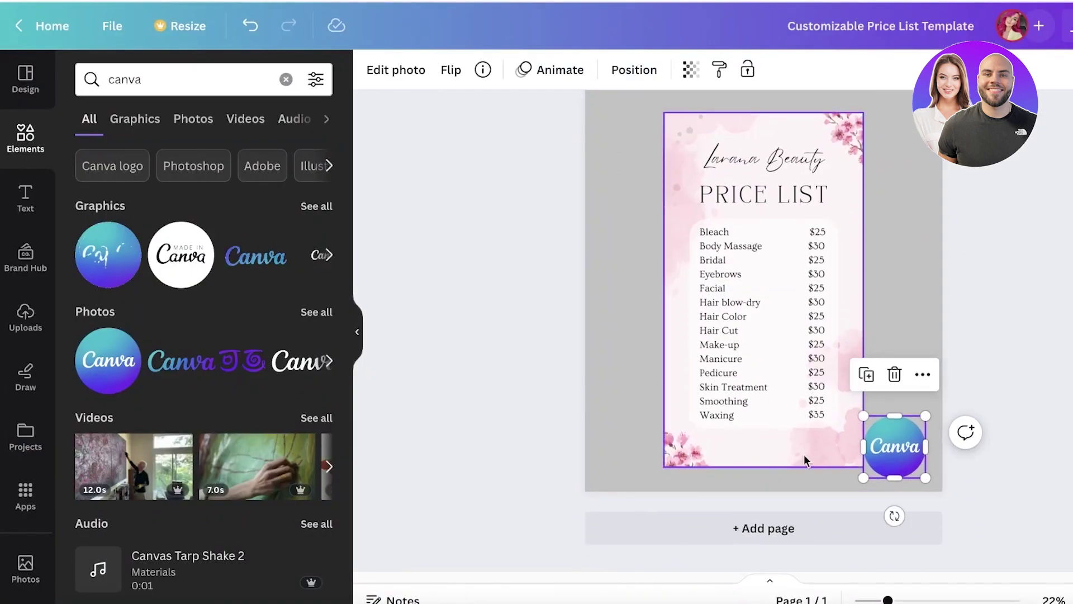
click(713, 535)
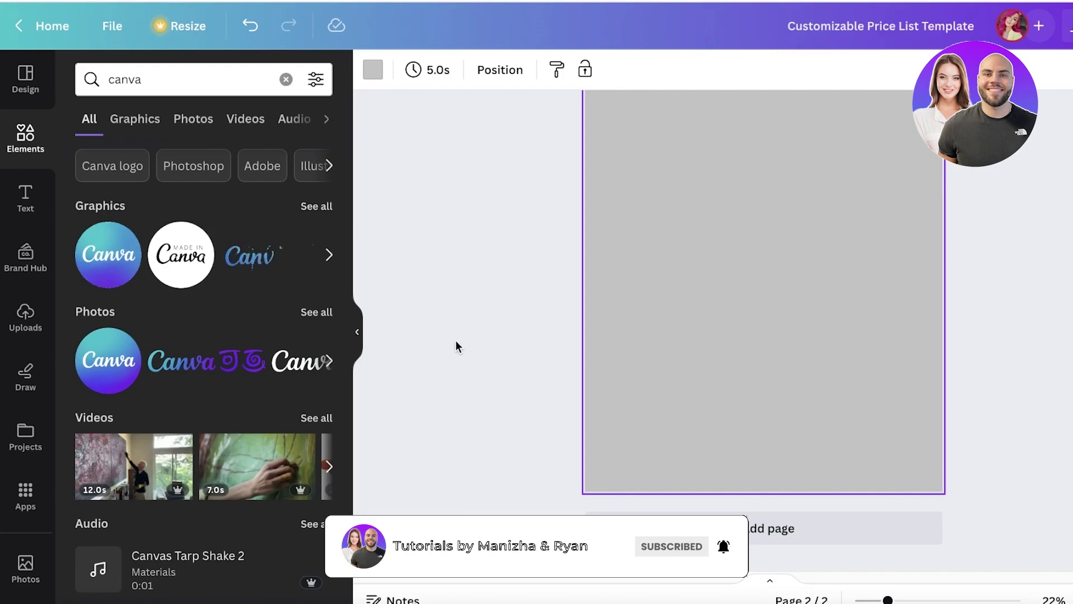
scroll(502, 330, up, 3)
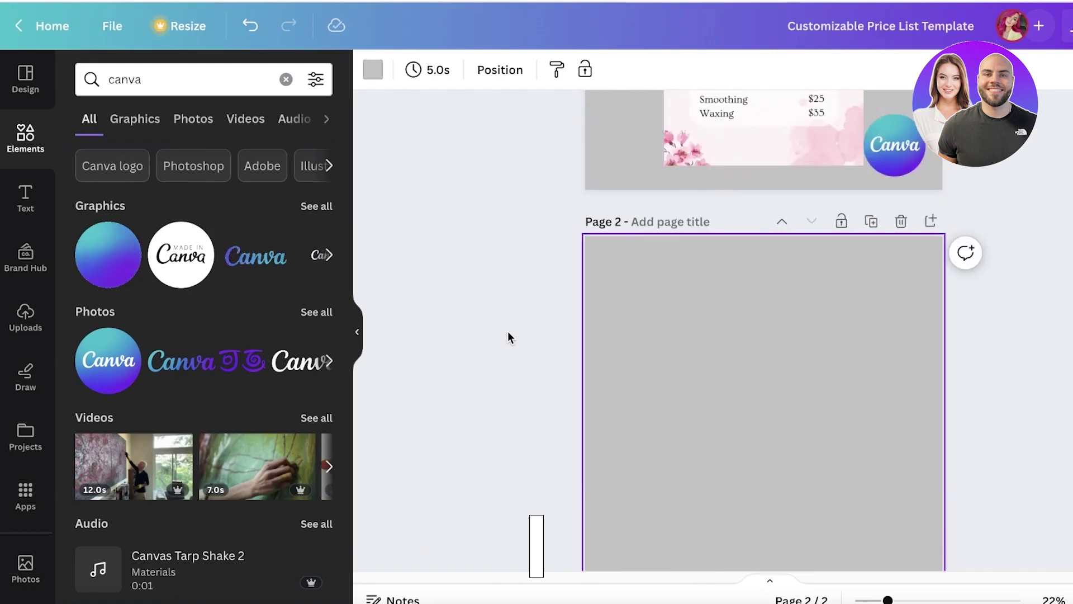
scroll(509, 331, down, 1)
scroll(701, 285, up, 1)
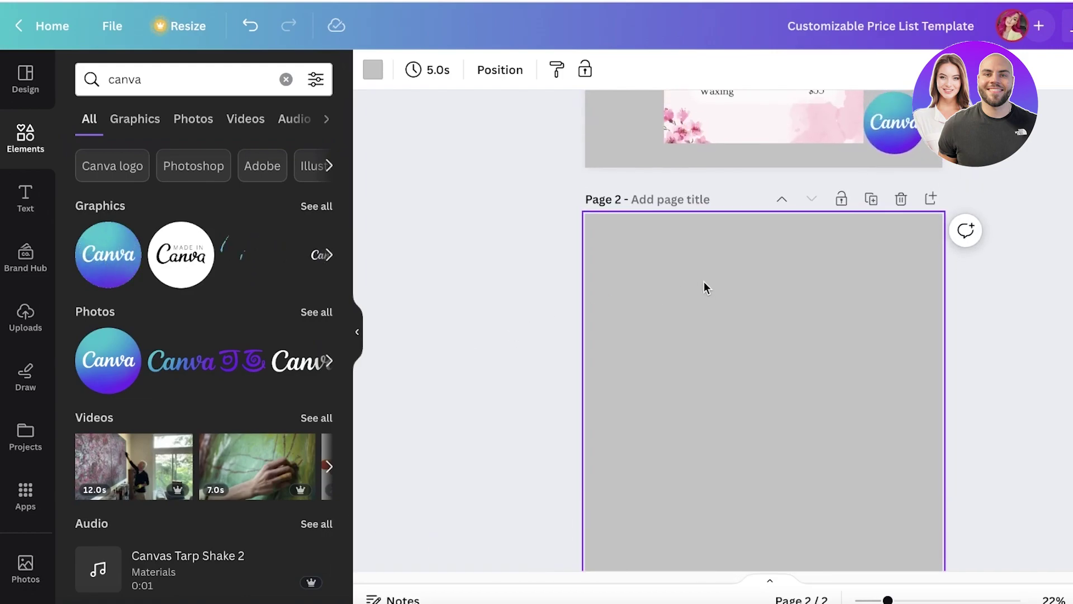
scroll(757, 267, down, 3)
scroll(766, 239, up, 3)
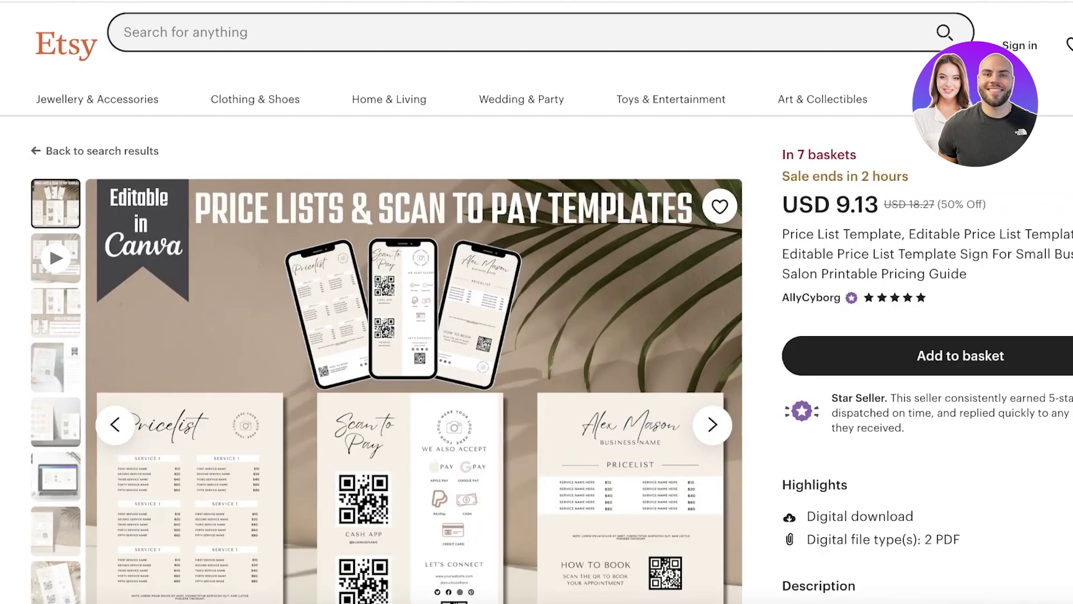
- Look through the other preview images of the reference Etsy listing for ideas for the second page
click(62, 291)
scroll(62, 279, down, 1)
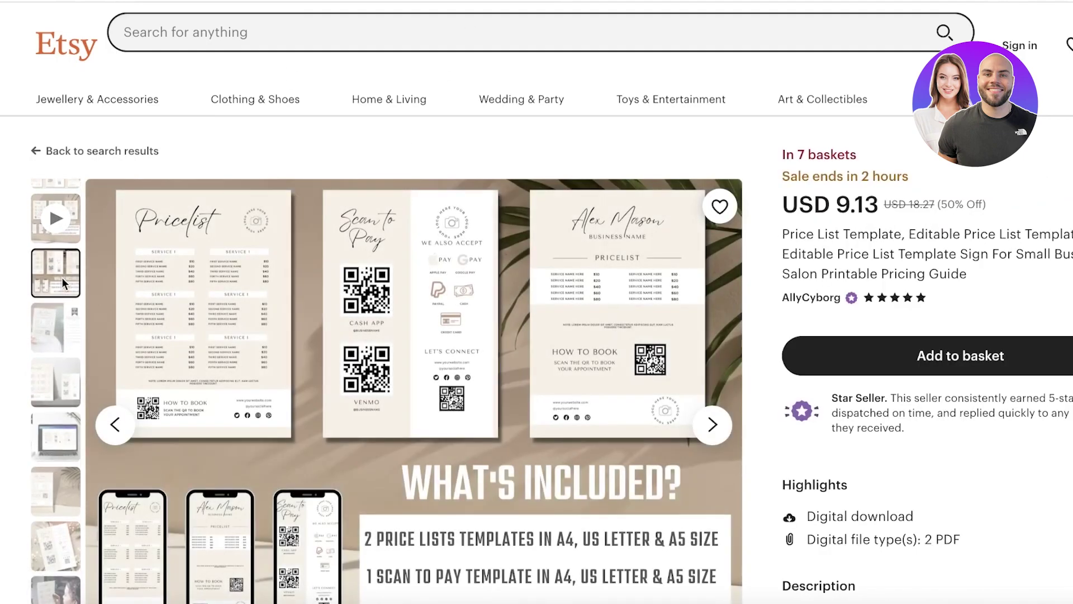
click(58, 327)
scroll(537, 302, down, 3)
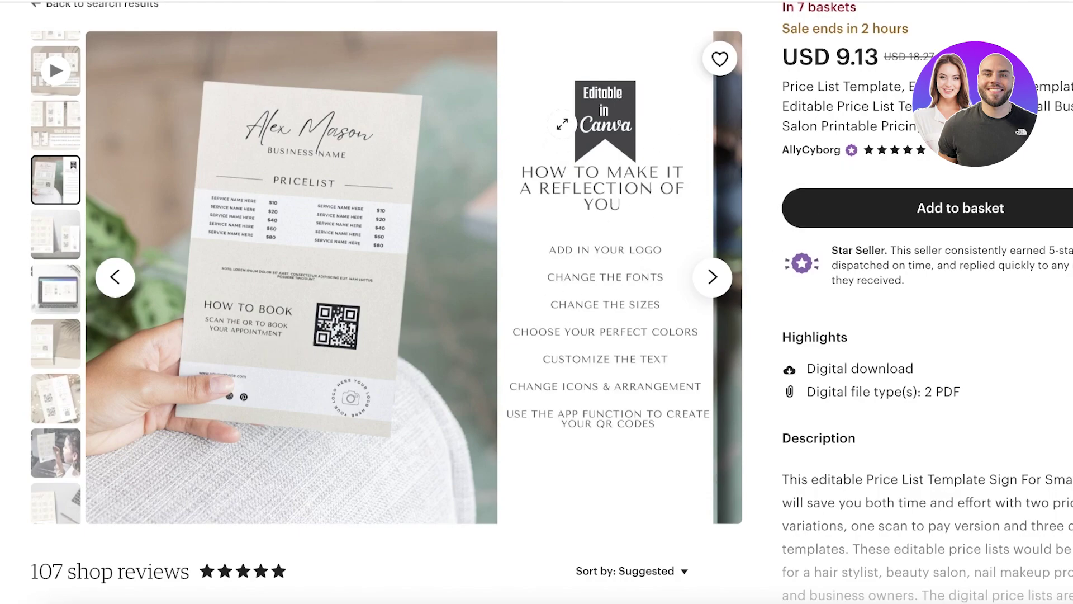
click(34, 255)
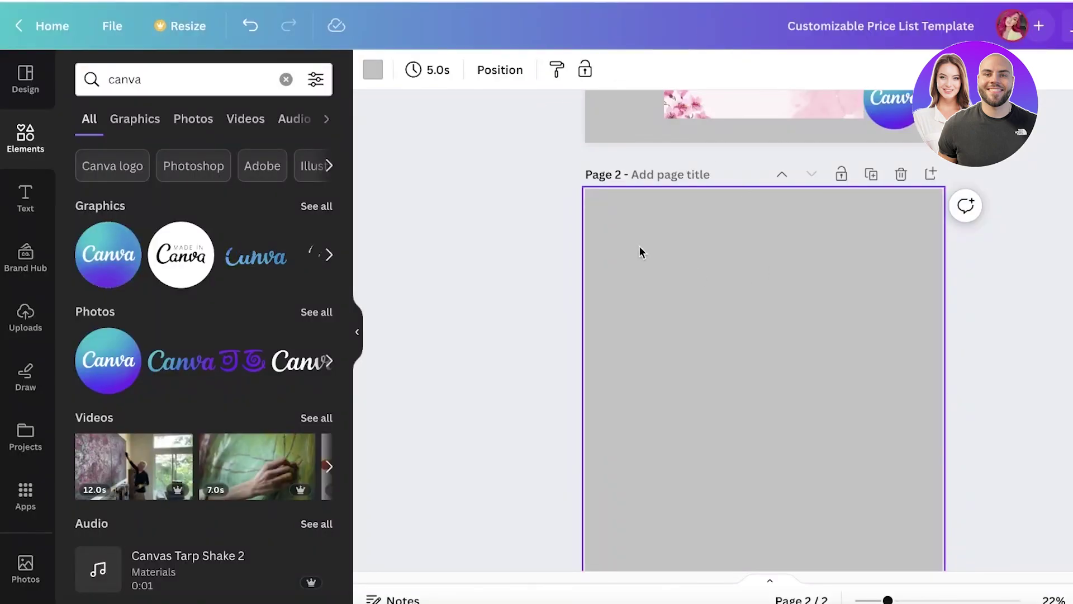
- Search the elements for "mockup"
scroll(649, 256, up, 7)
scroll(1037, 191, down, 10)
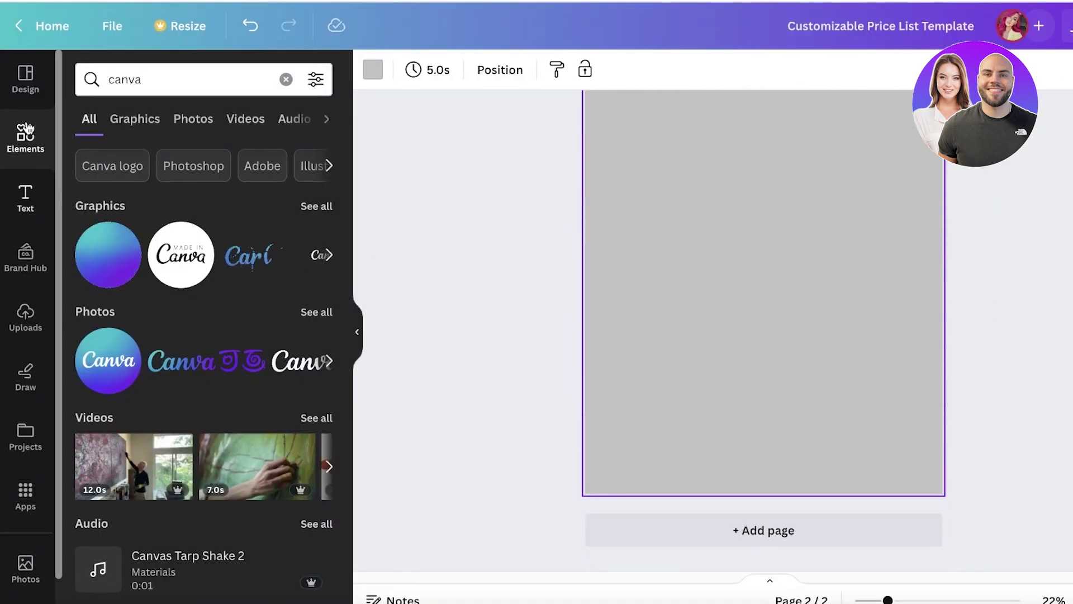
click(25, 81)
click(25, 134)
click(191, 80)
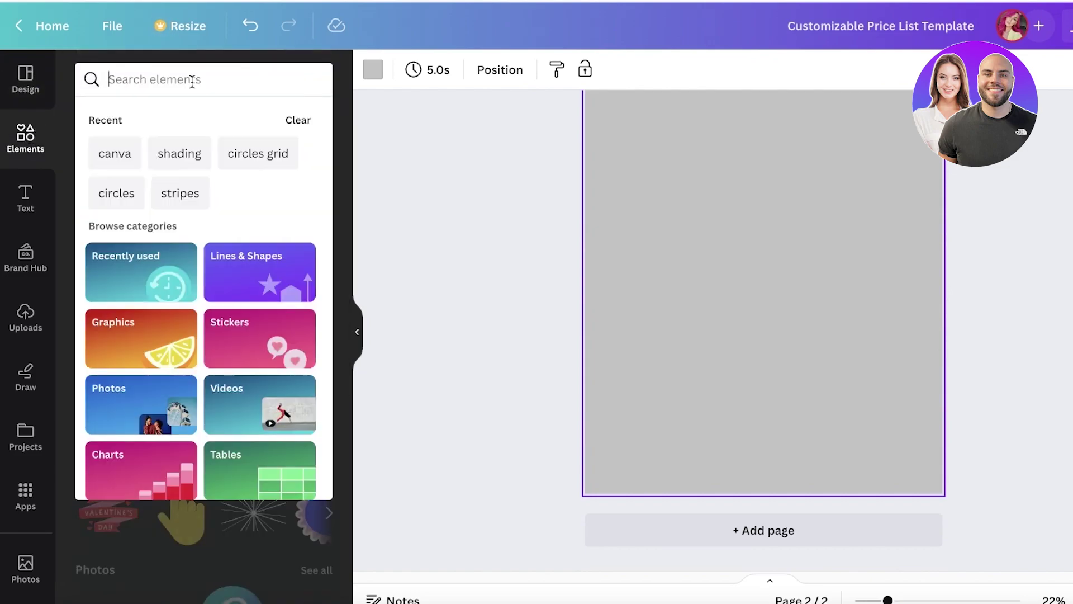
text(mockup)
key(Return)
scroll(321, 306, down, 2)
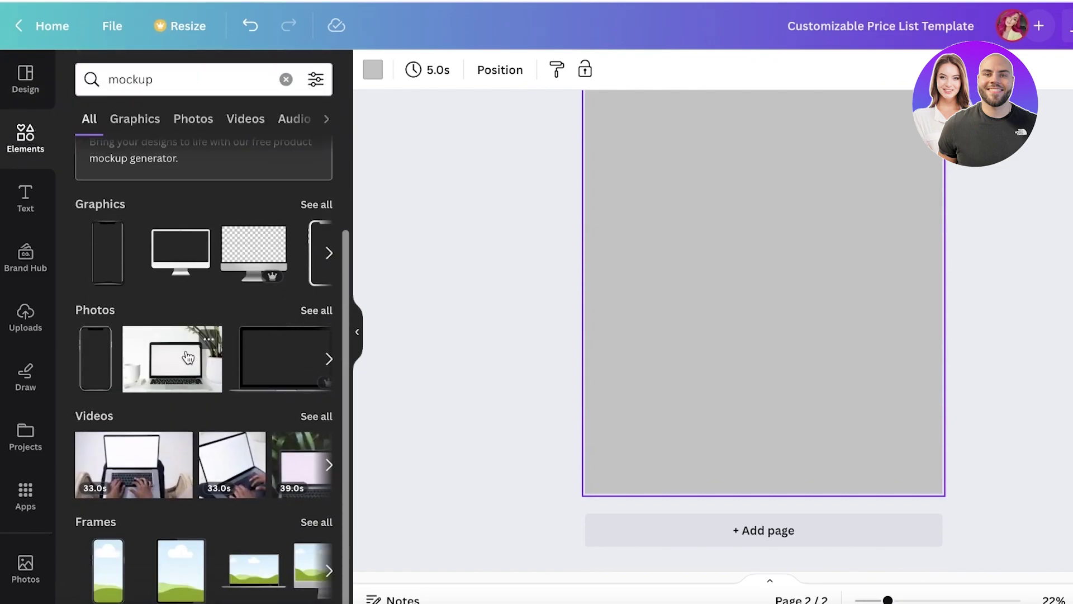
click(314, 204)
scroll(189, 447, down, 5)
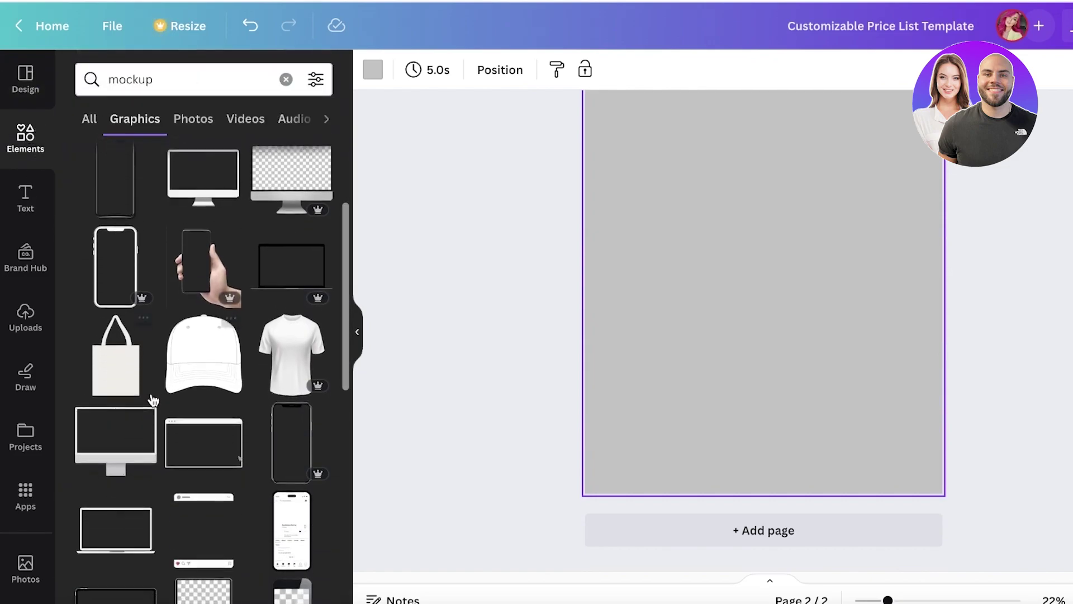
scroll(161, 291, down, 2)
scroll(164, 293, up, 7)
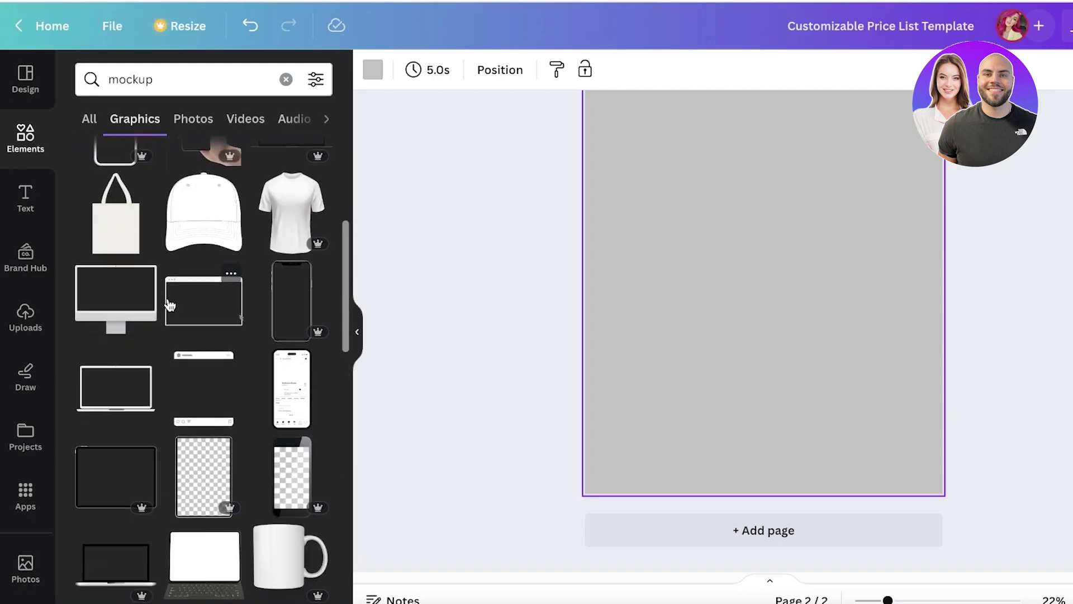
scroll(167, 302, down, 6)
click(203, 285)
drag(719, 334, 846, 454)
drag(691, 351, 702, 319)
key(Delete)
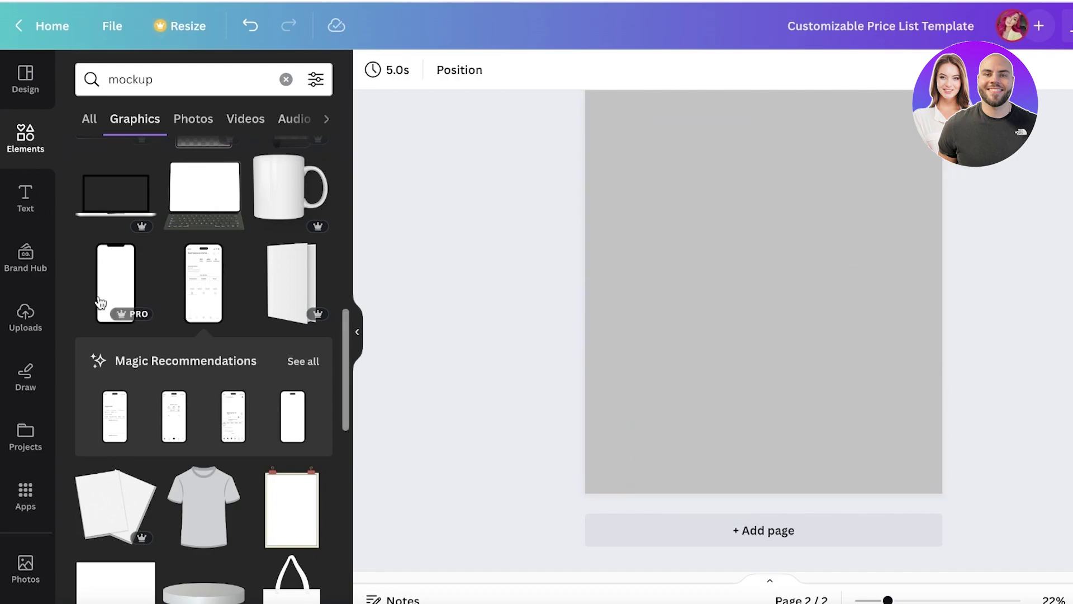
- Add the portrait tablet frame, shrink it into page 2's upper-left area, and fill it with the uploaded price list image
scroll(168, 307, down, 3)
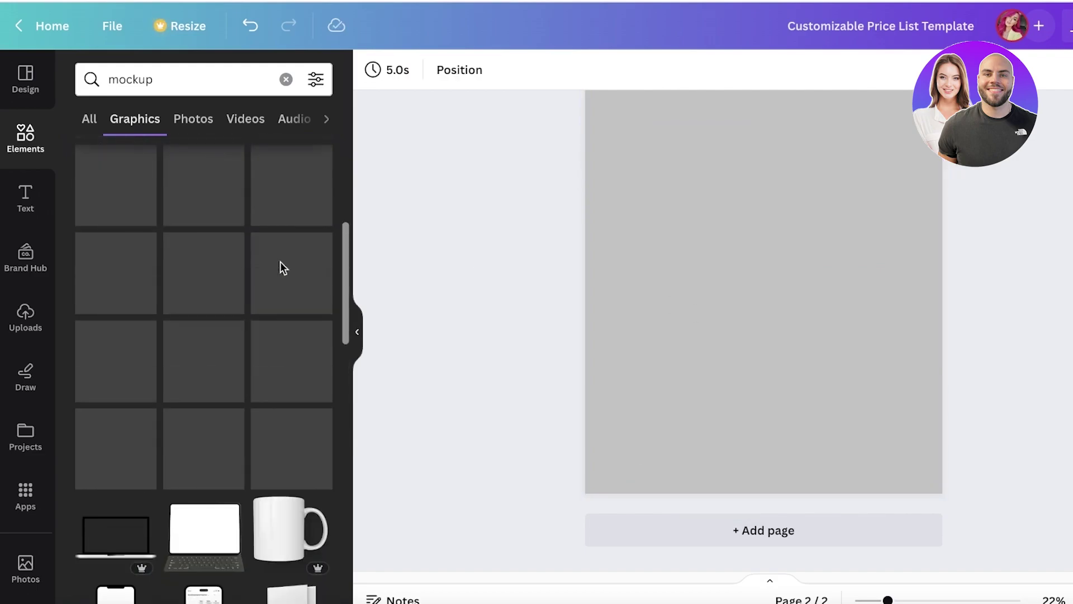
scroll(137, 264, down, 3)
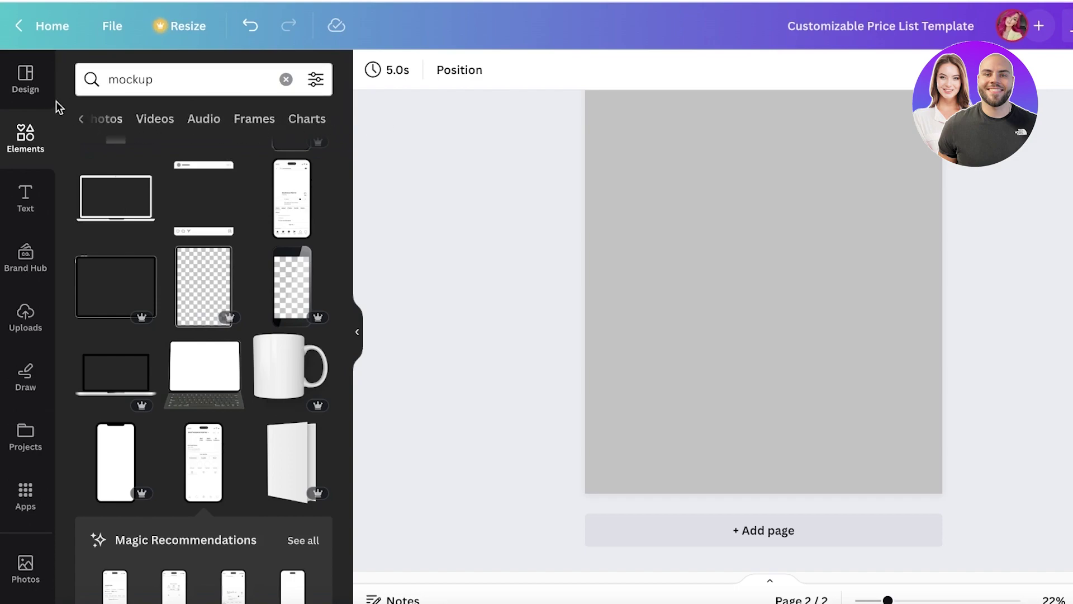
click(253, 118)
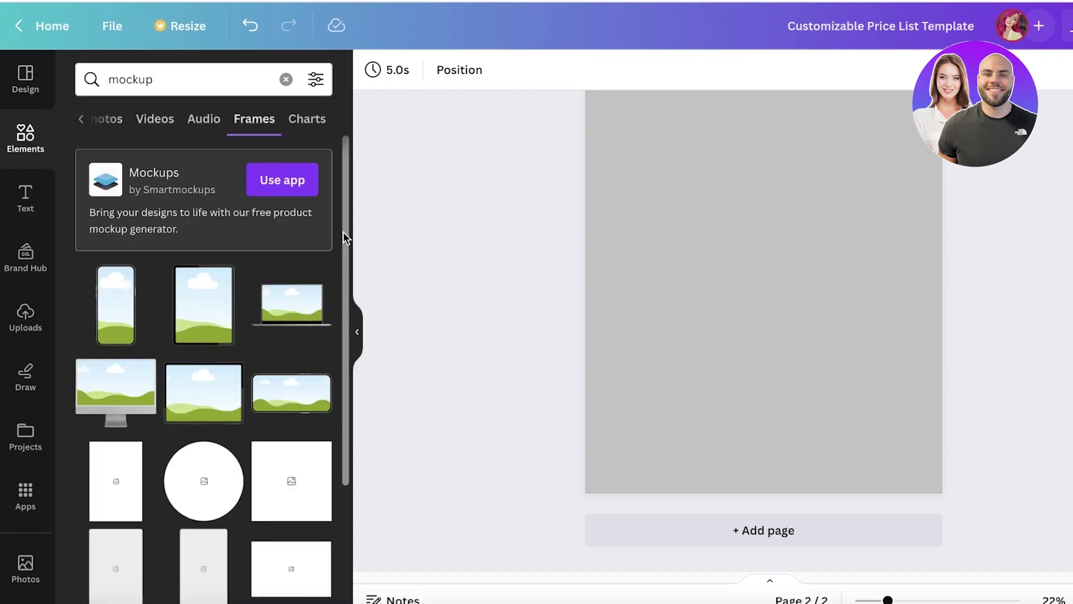
click(203, 304)
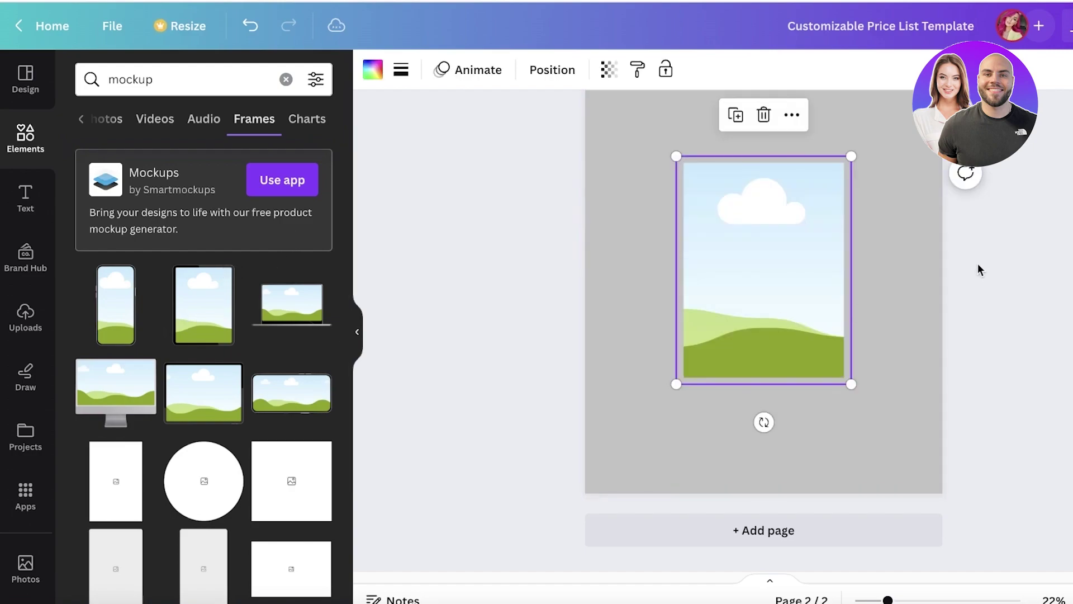
drag(853, 151, 816, 186)
drag(763, 311, 700, 261)
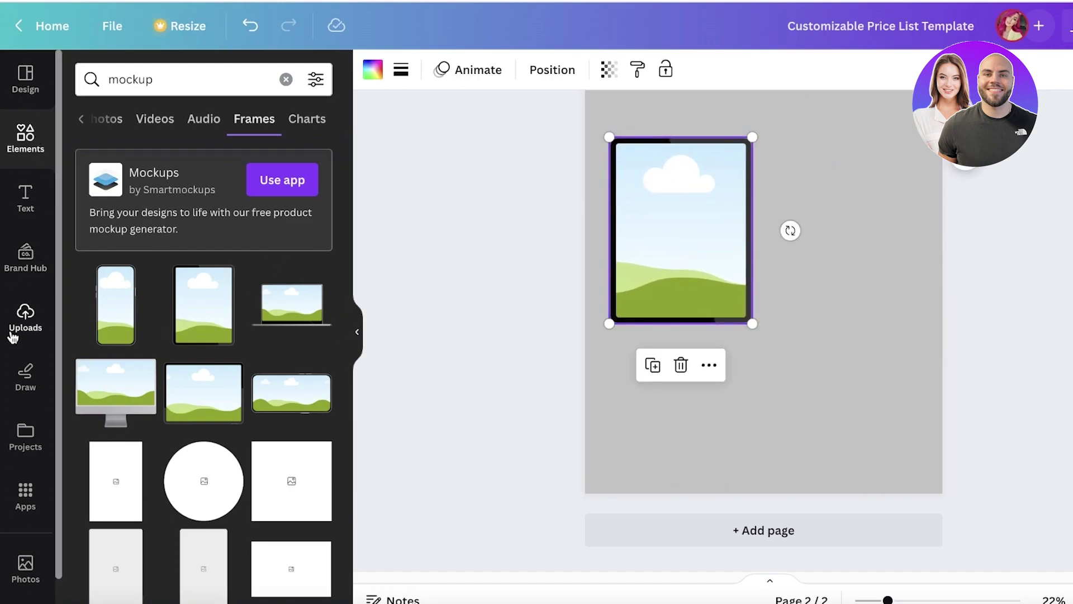
click(35, 329)
drag(100, 274, 691, 247)
- Crop the image so its title shows at the top of the tablet frame, and enlarge the frame to just over half the page width
double_click(685, 226)
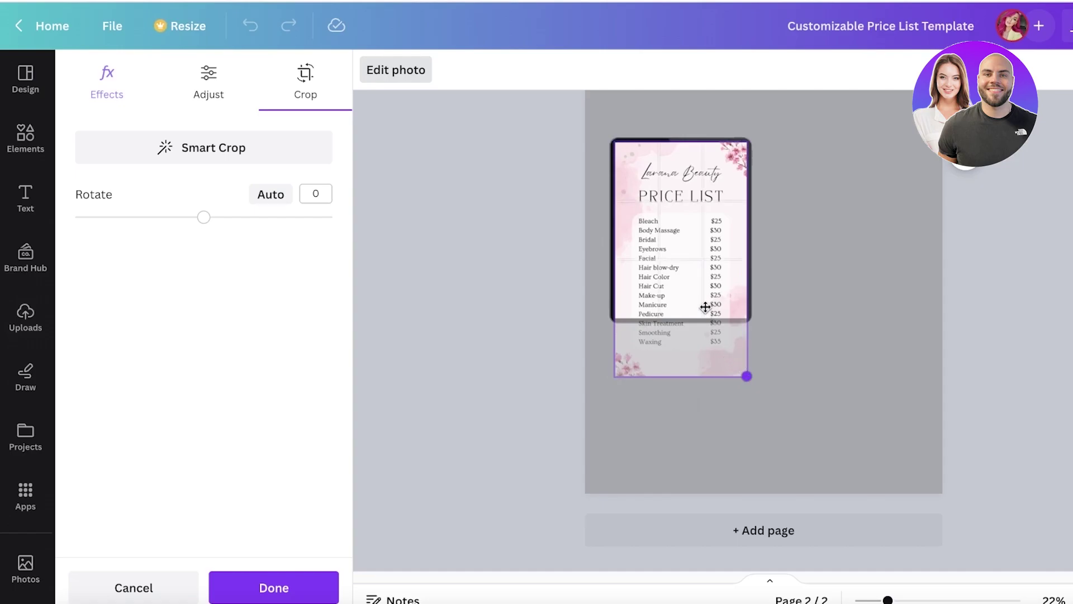
click(271, 193)
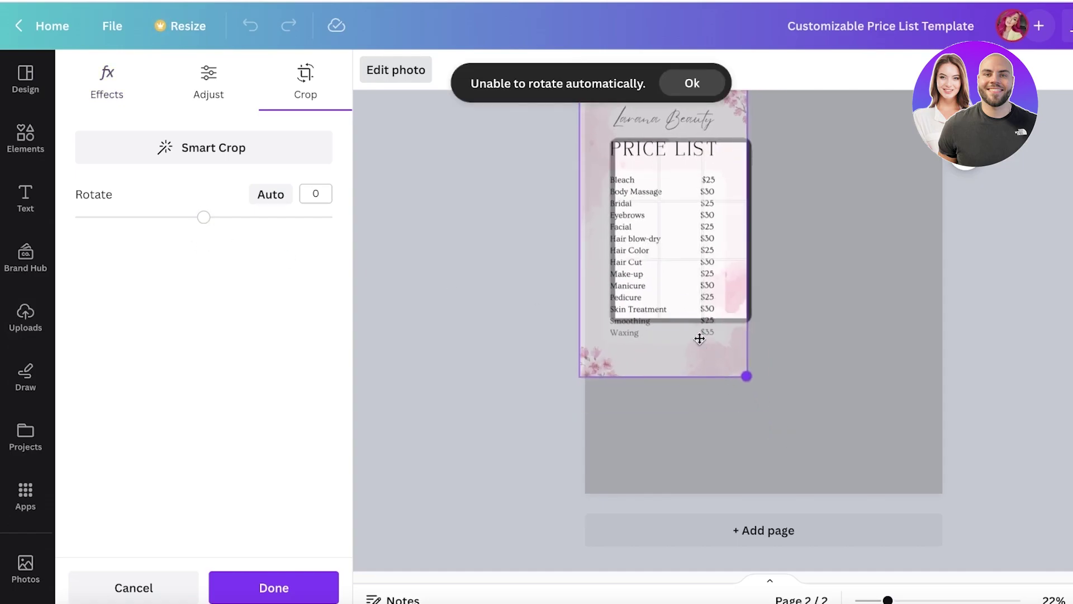
drag(665, 239, 688, 297)
key(Return)
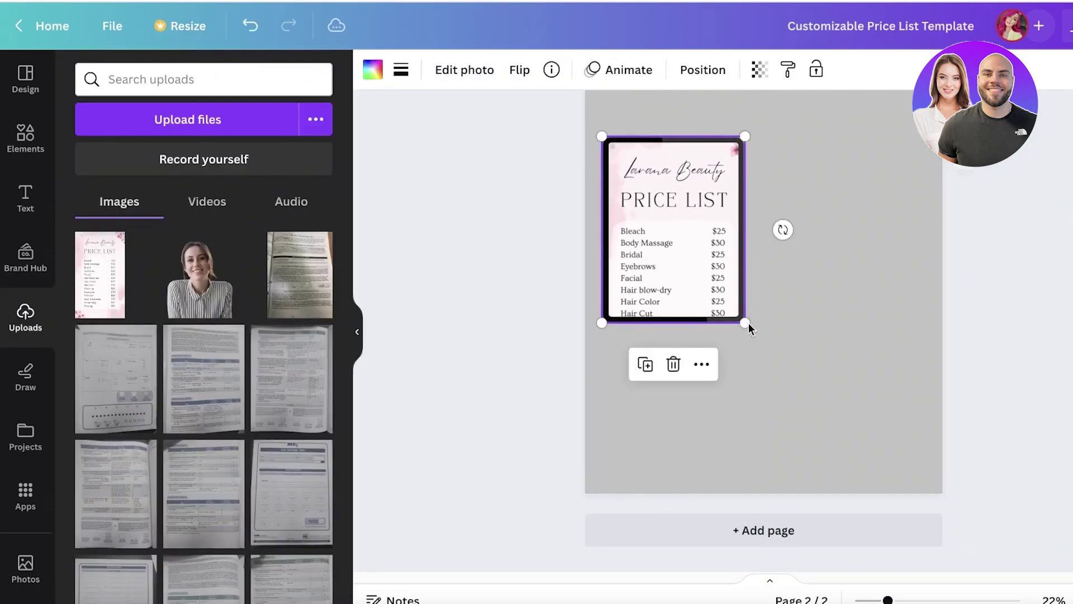
drag(744, 323, 795, 387)
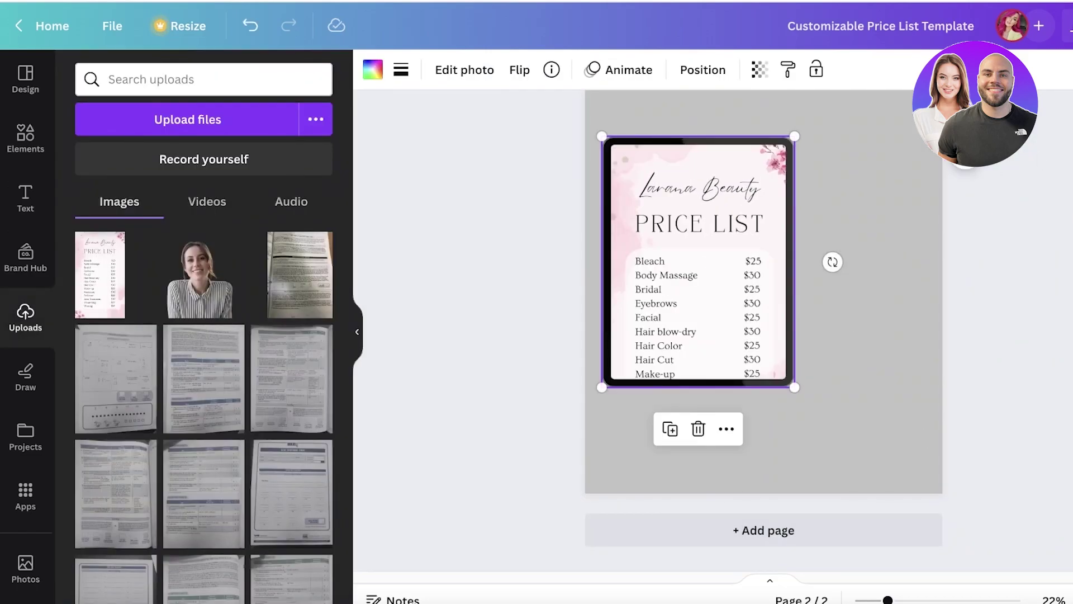
key(Escape)
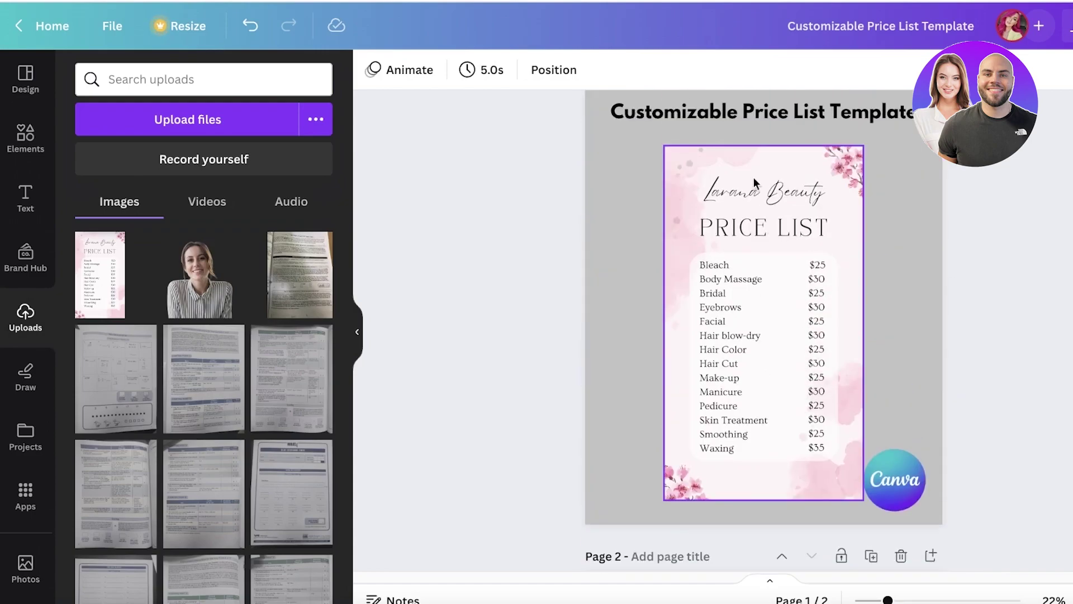
- Copy the "Customizable Price List Template" heading from page 1 to page 2, narrow its box, and place it beside the tablet's upper-right corner
click(764, 112)
drag(763, 112, 852, 230)
drag(1018, 232, 788, 239)
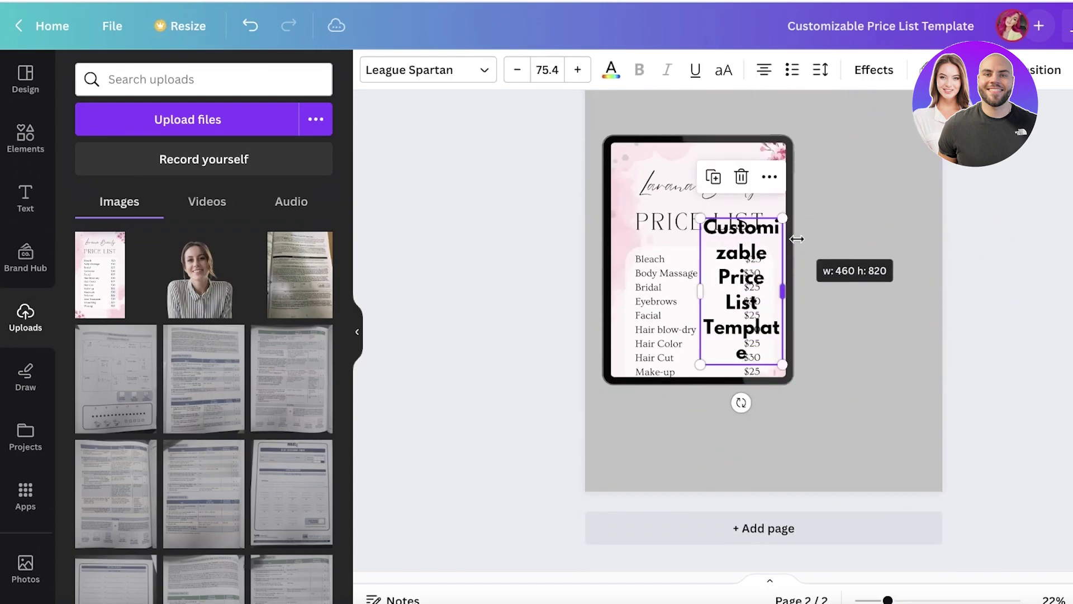
scroll(788, 239, up, 1)
drag(756, 320, 866, 209)
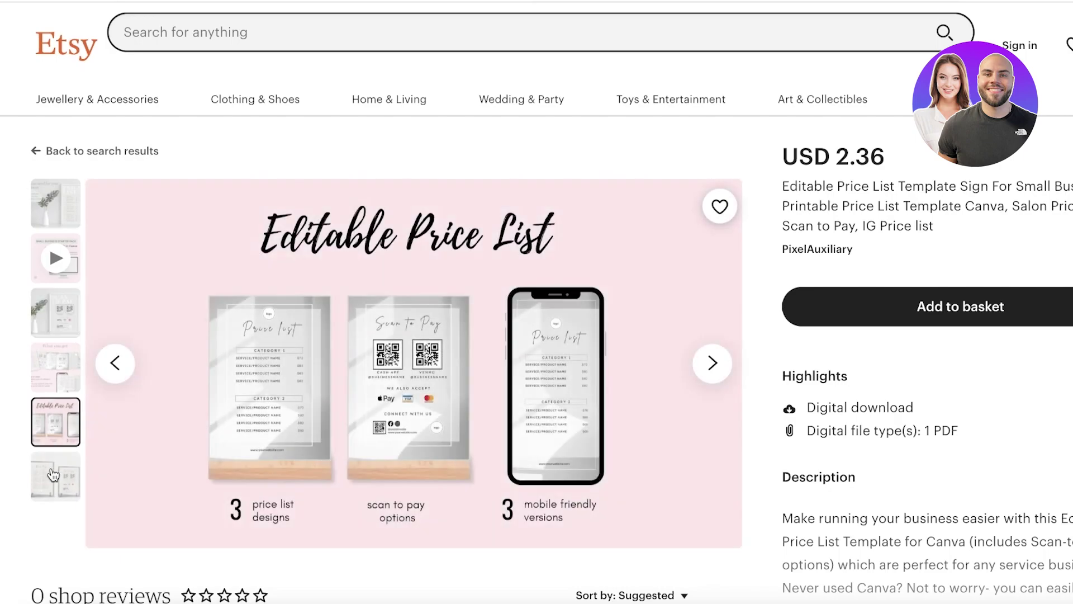
- Replace the copied heading's text with "Easy to Use & Customisable", and reduce its size so it fits on two lines beside the tablet
scroll(48, 483, down, 3)
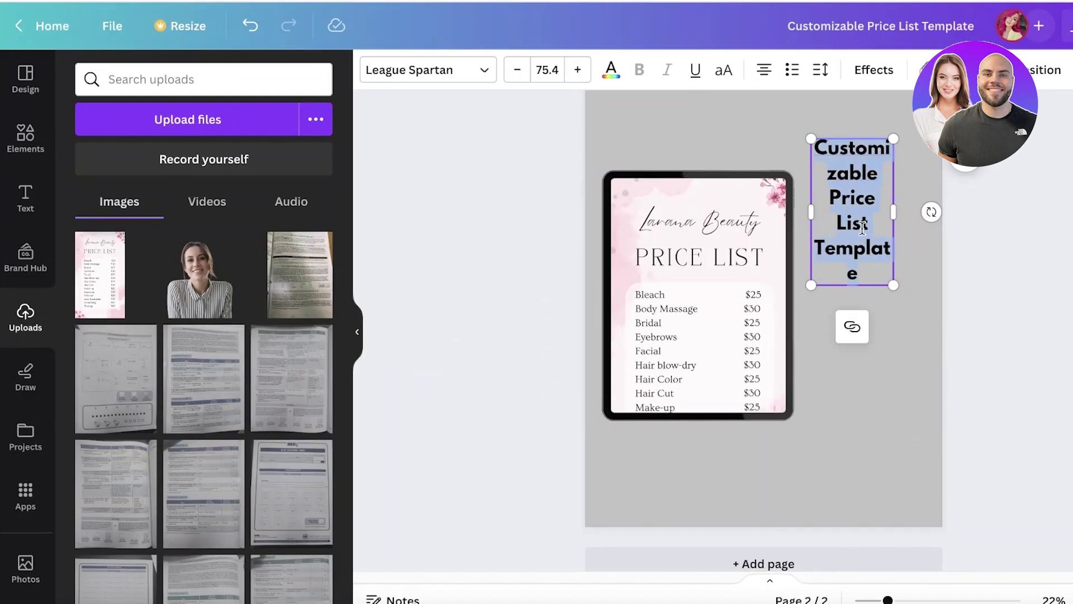
text(Easy to Use & Customisable)
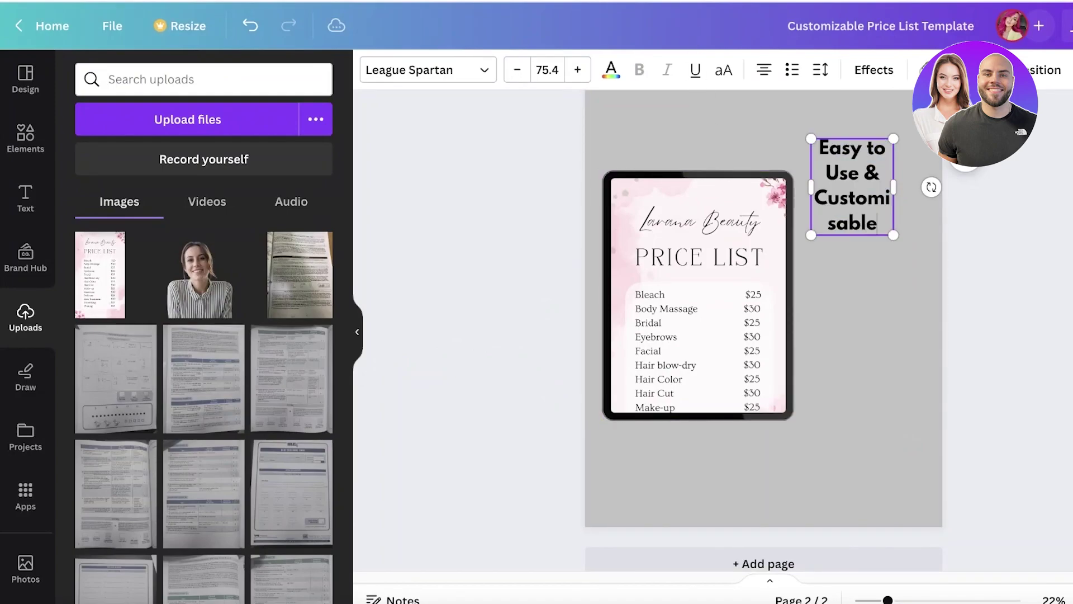
drag(895, 185, 917, 232)
click(875, 176)
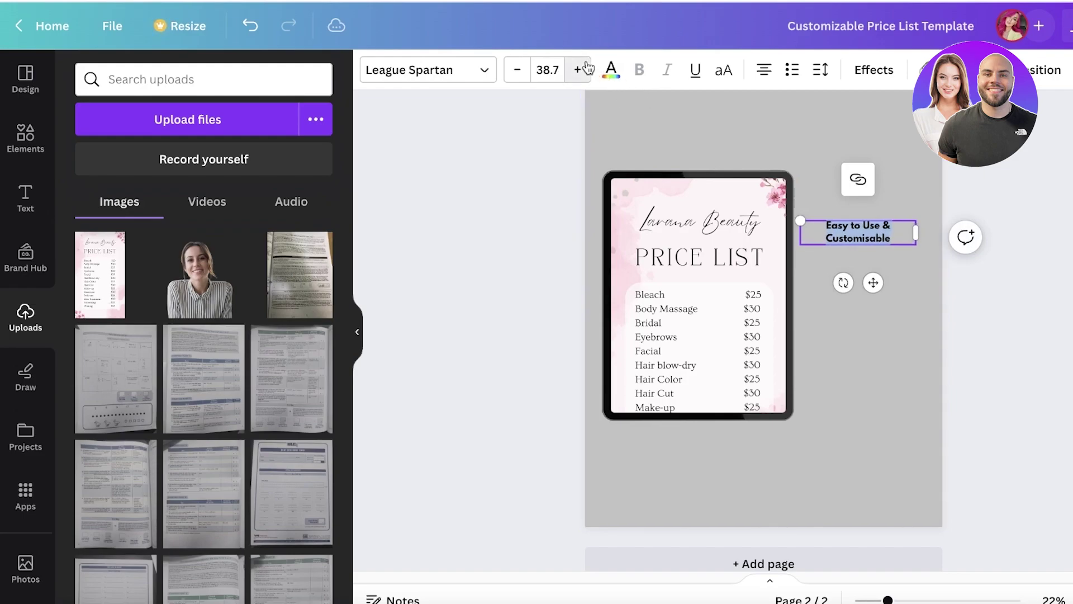
click(1015, 291)
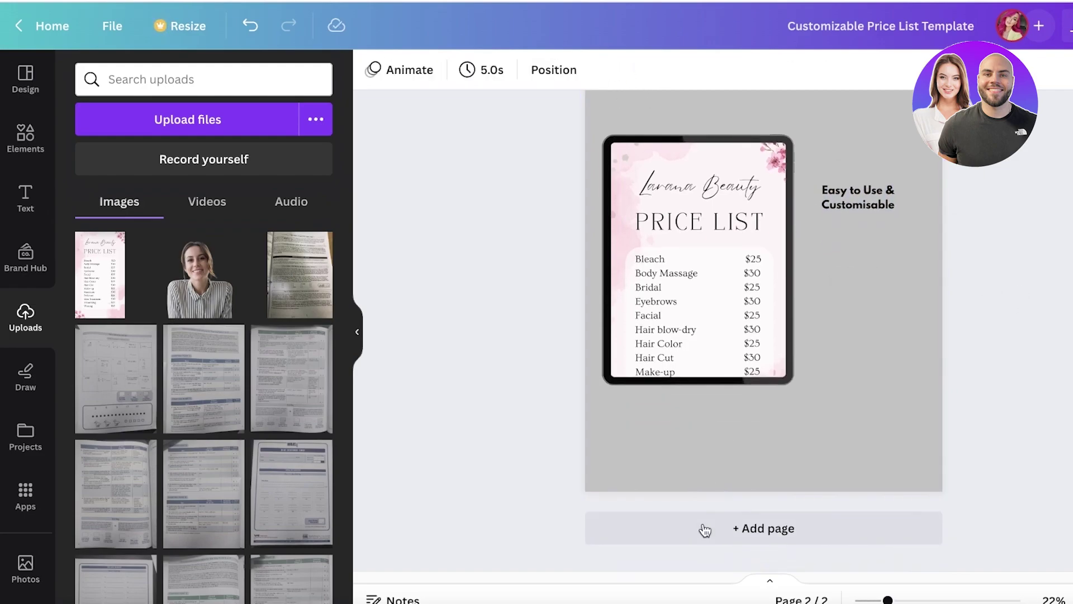
- Add a third page and place the uploaded price list image on it
click(702, 562)
drag(115, 275, 729, 229)
scroll(817, 267, up, 3)
scroll(846, 390, down, 3)
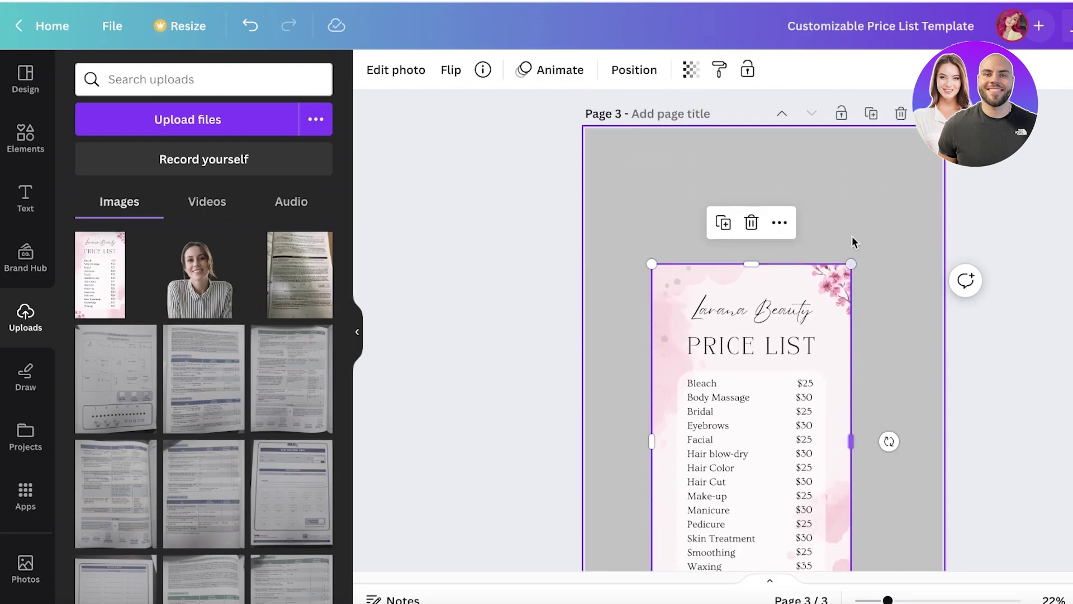
- Resize page 3's price list image to just over a third of the page width and position it in the page's upper-left area
drag(850, 264, 731, 441)
drag(712, 460, 688, 140)
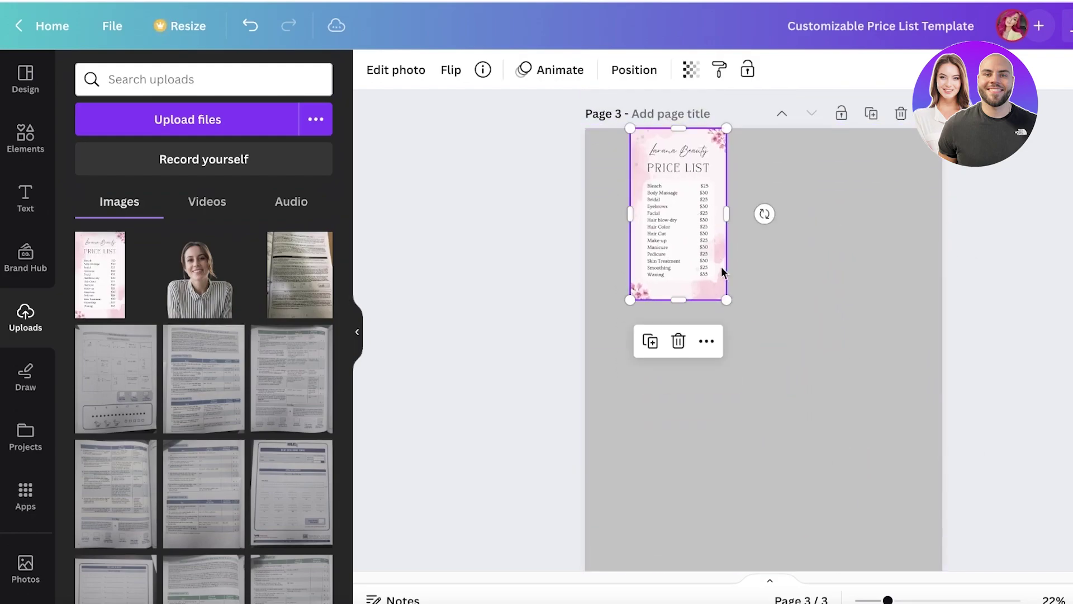
drag(727, 301, 819, 463)
scroll(754, 261, down, 2)
drag(754, 261, 733, 292)
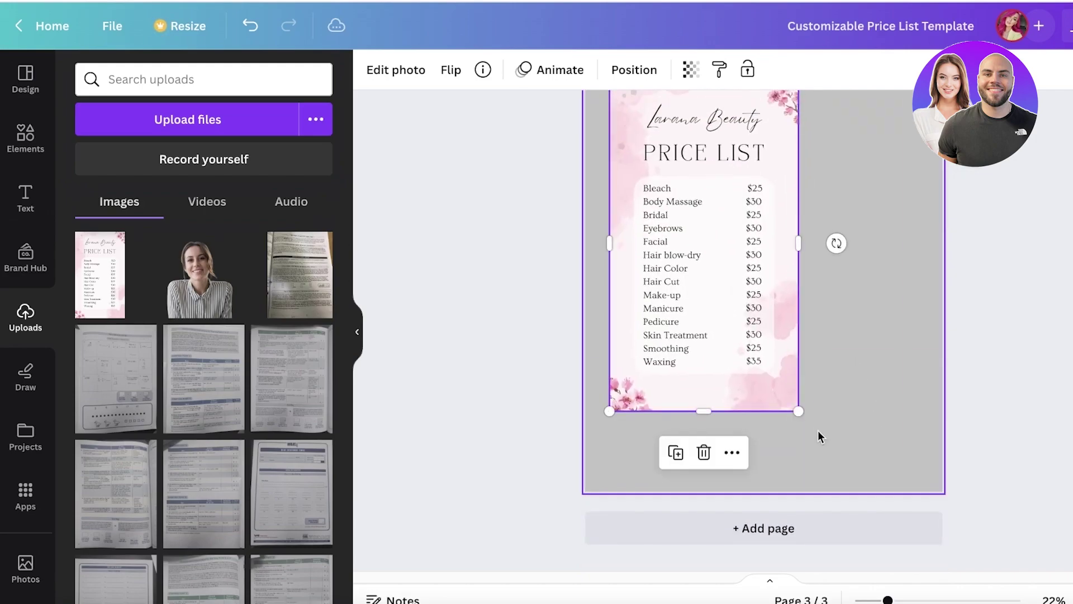
drag(796, 415, 737, 311)
scroll(662, 310, up, 3)
scroll(656, 235, down, 3)
click(981, 253)
click(632, 222)
alt+drag(632, 222, 816, 380)
click(385, 77)
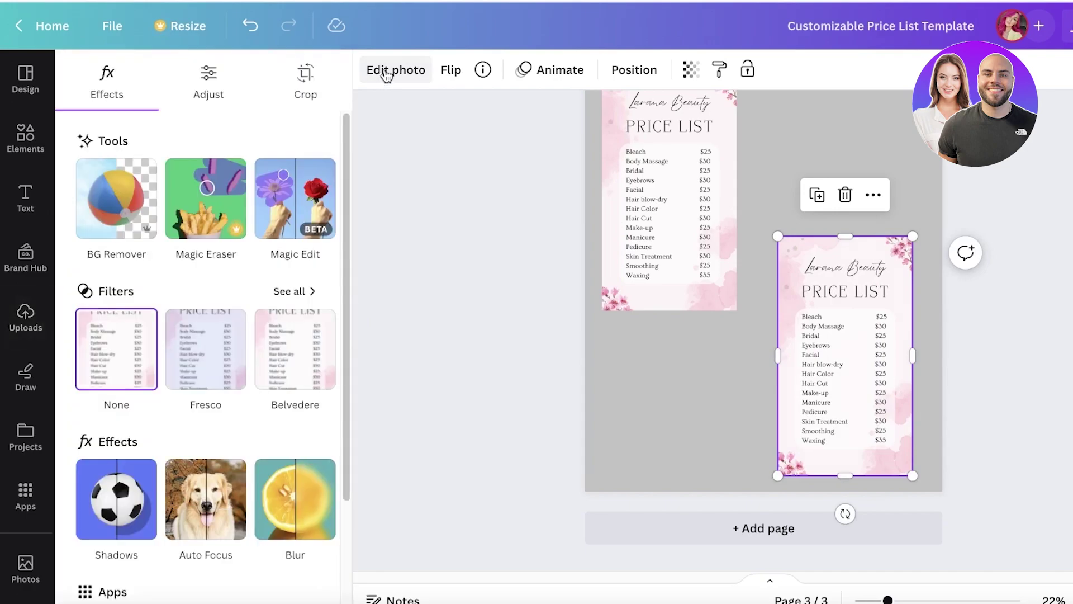
key(Delete)
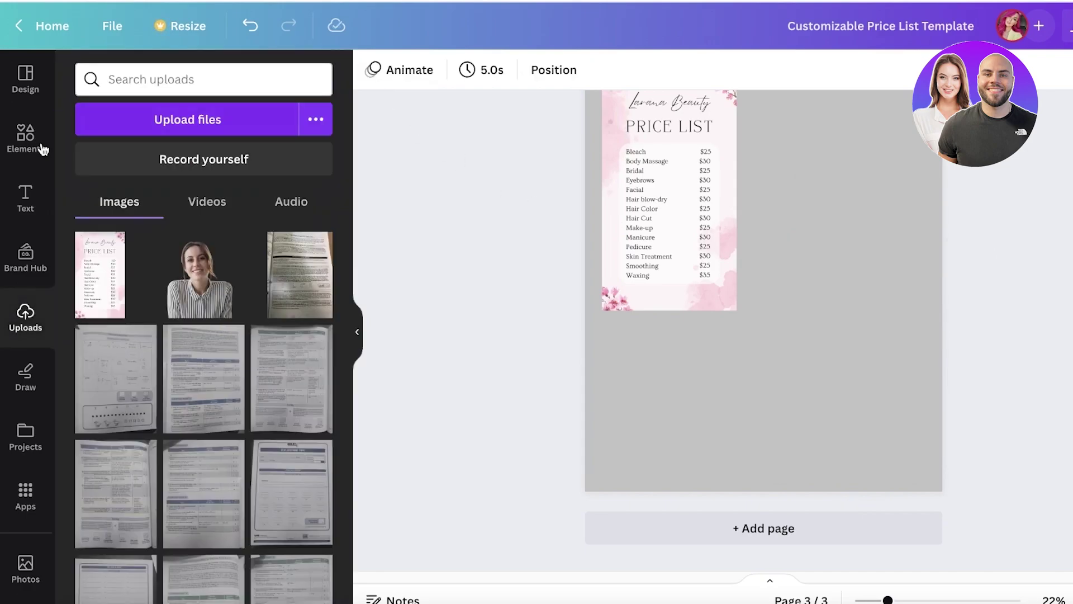
- Go to the home page's recent designs and open the Pink Watercolor Beauty Price List design
right_click(25, 36)
click(25, 36)
scroll(384, 183, down, 5)
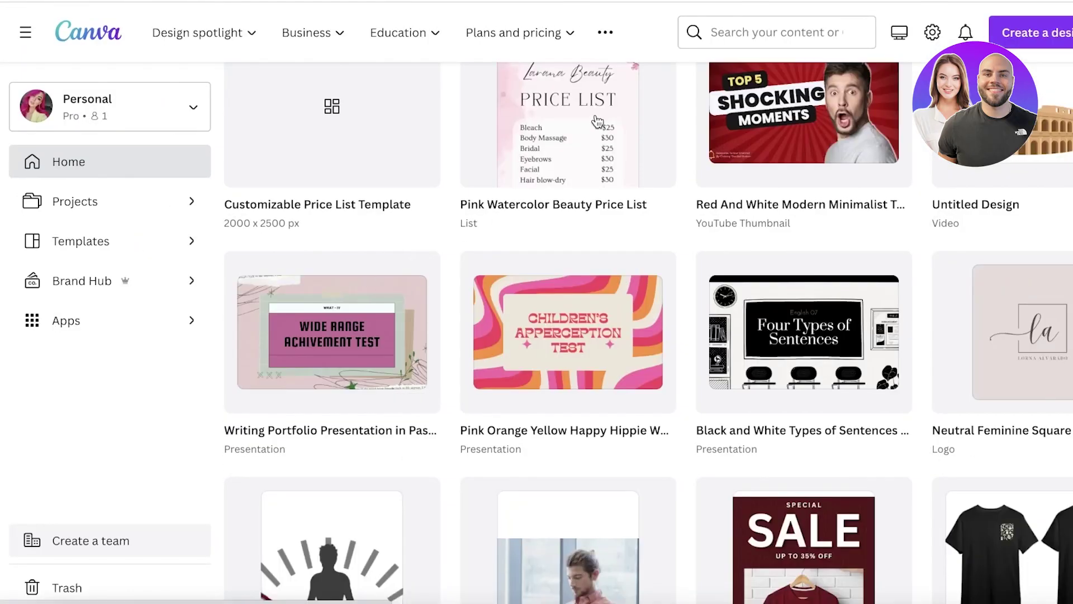
click(597, 122)
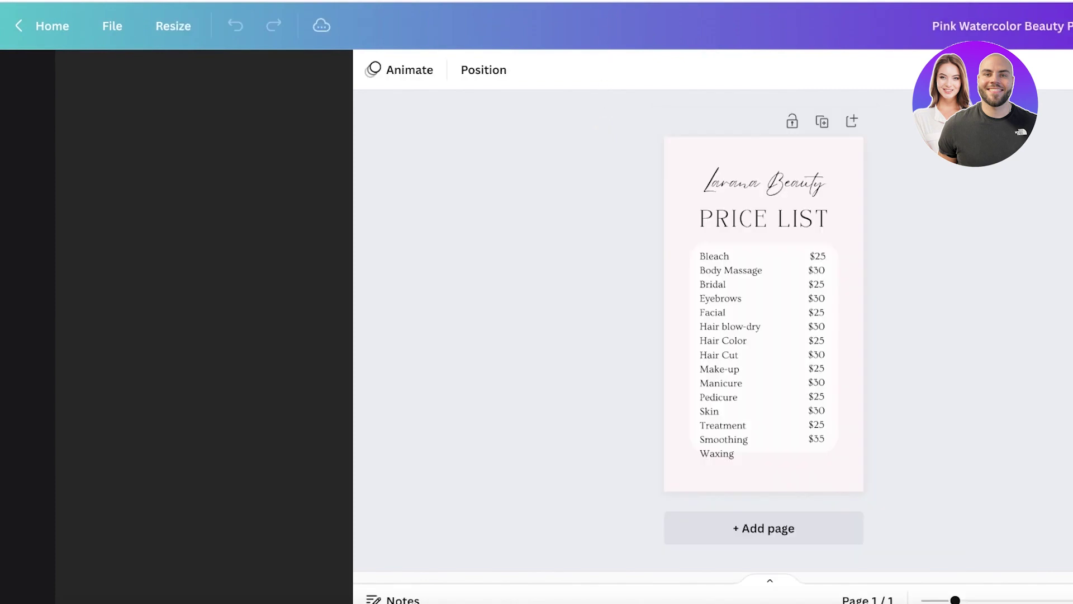
drag(944, 127, 1049, 185)
- Shuffle the brand kit's colour palette through the price list until its background is dark pink with black text
click(29, 277)
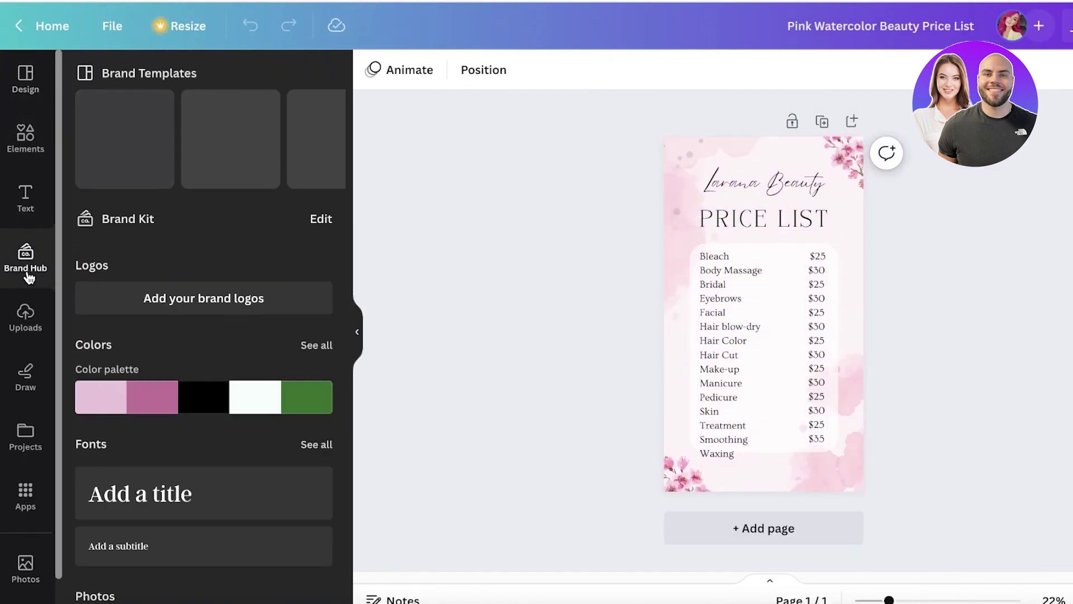
scroll(121, 411, down, 3)
click(188, 341)
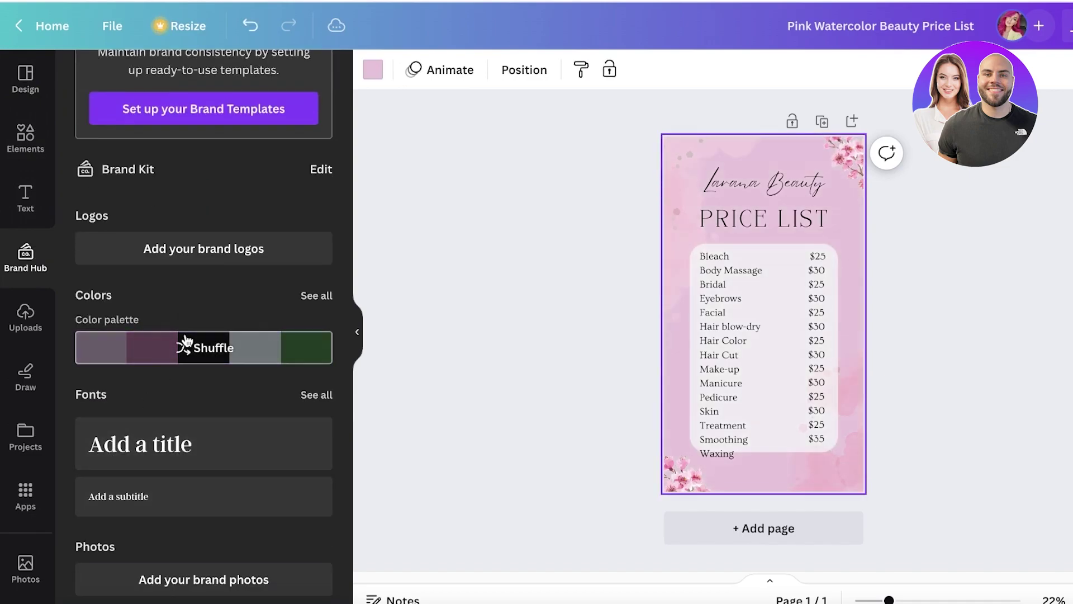
click(187, 341)
click(188, 342)
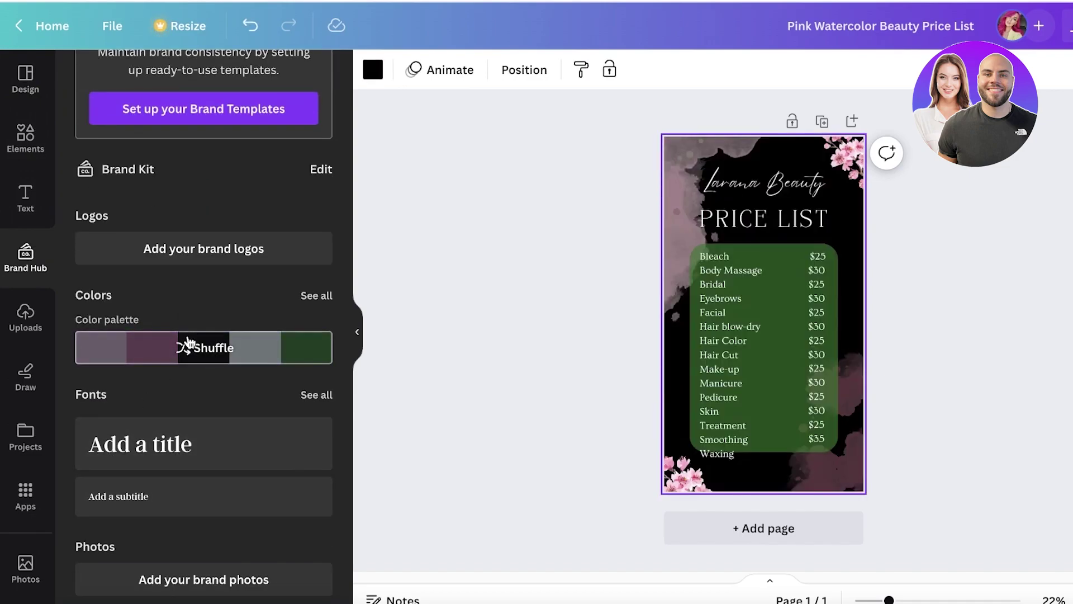
click(188, 341)
click(188, 341)
scroll(189, 341, down, 2)
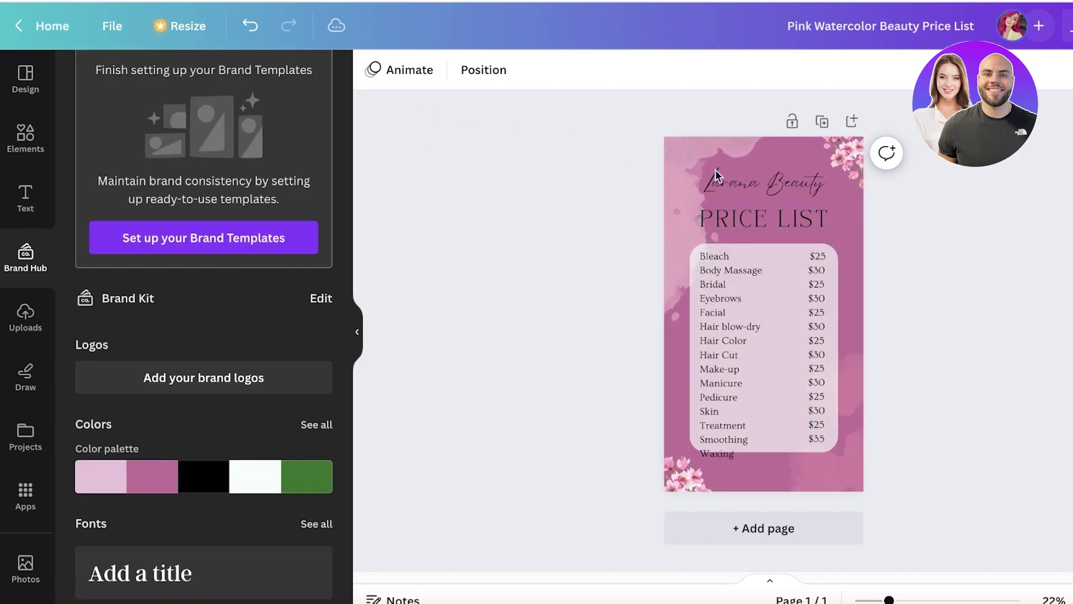
- Change the price list's background to a custom solid pink, #FFBEF3
click(373, 69)
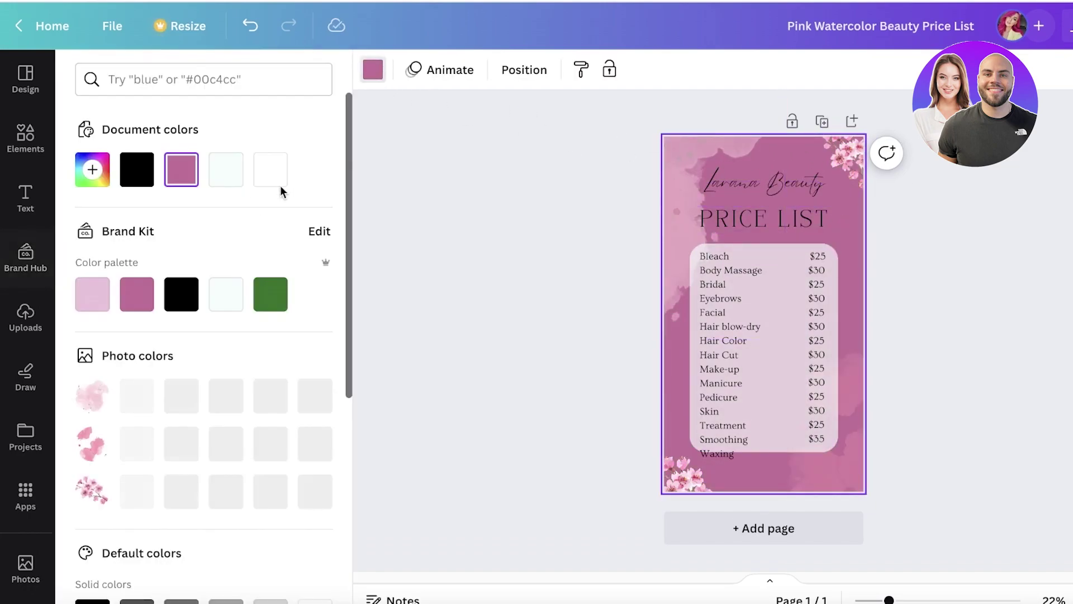
click(225, 169)
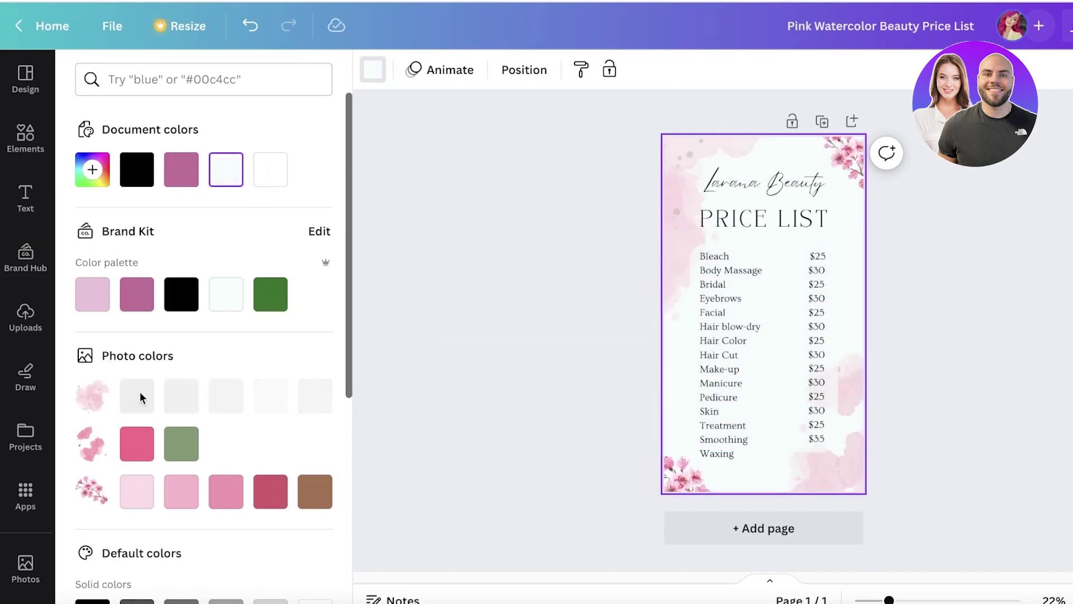
click(92, 169)
drag(218, 348, 288, 342)
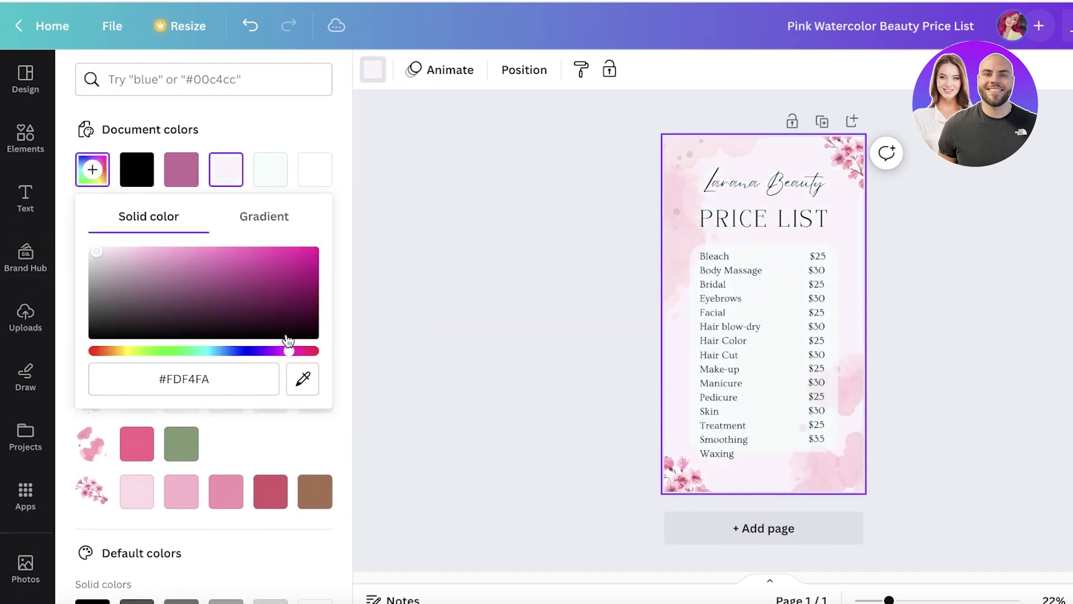
mouse_move(146, 251)
mouse_down()
mouse_move(140, 242)
mouse_move(147, 251)
mouse_up()
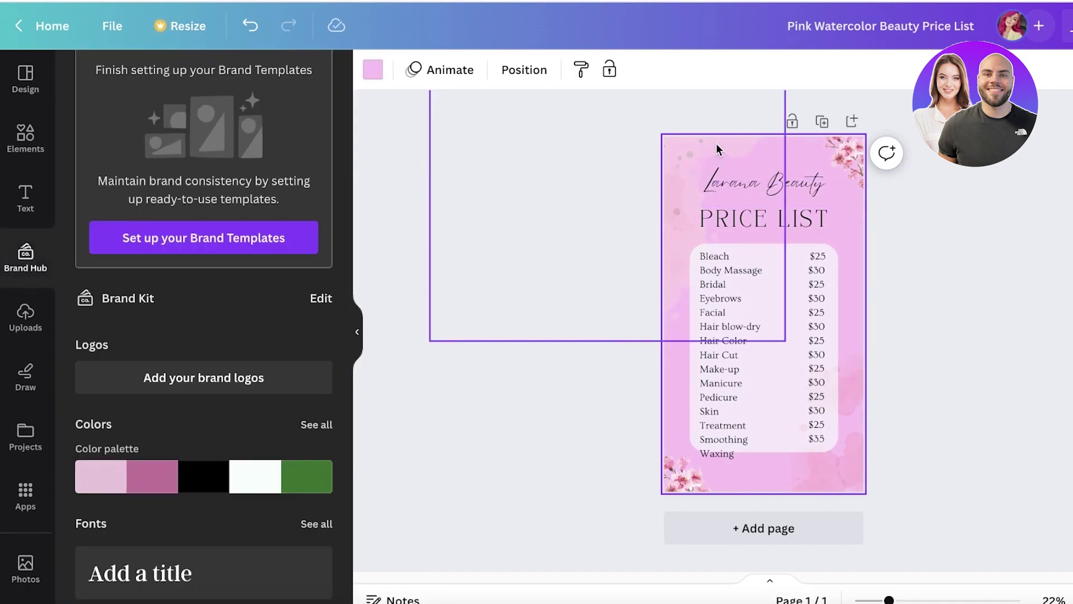
- Apply the Fresco filter to the watercolour splash images in the price list's upper-left and lower-right corners
click(716, 143)
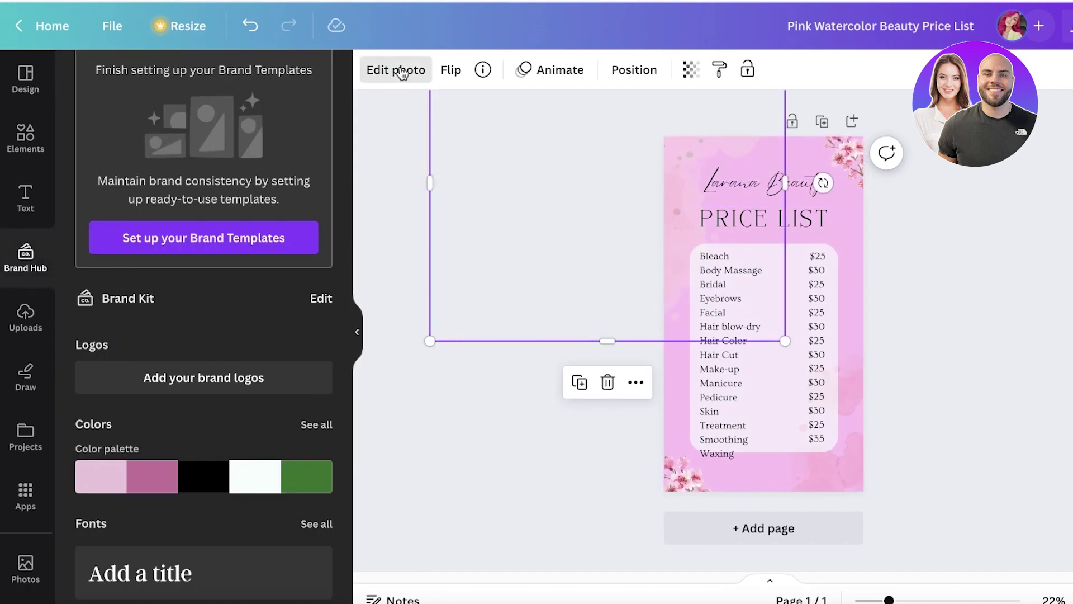
click(396, 70)
click(189, 357)
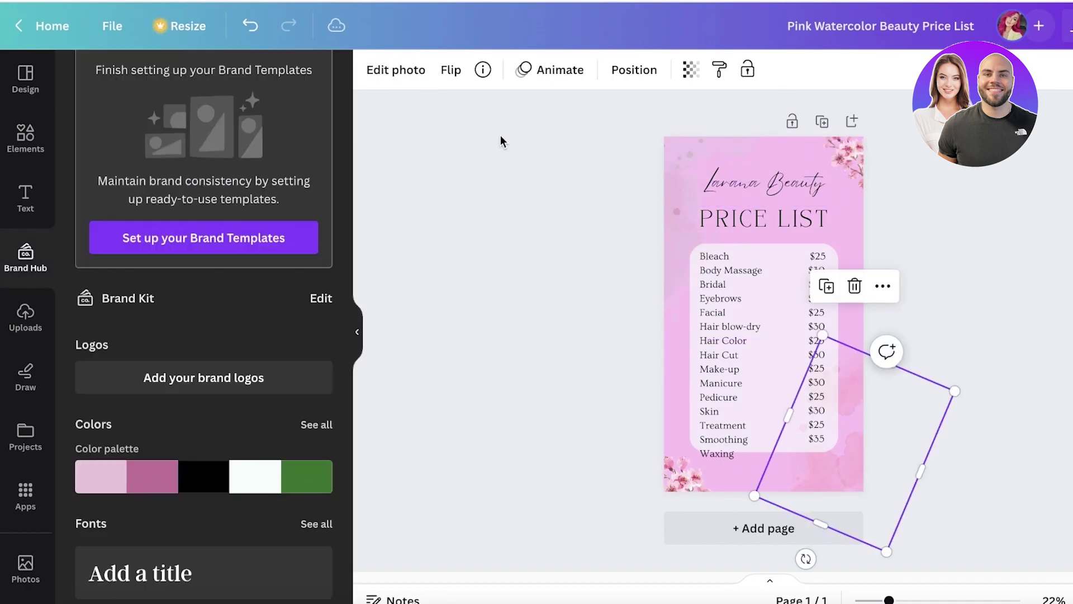
click(396, 70)
click(217, 376)
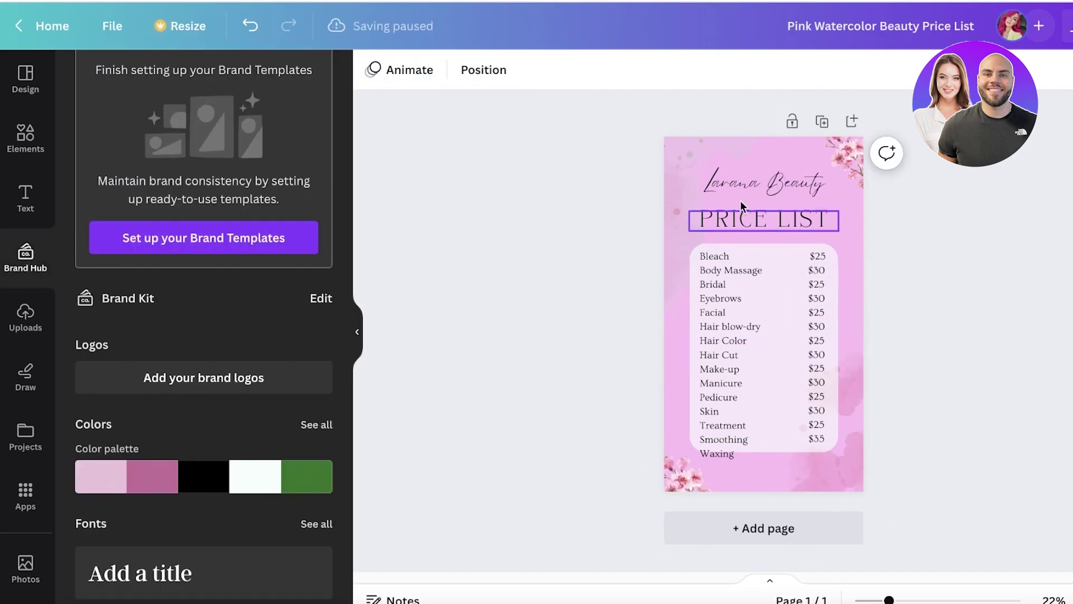
click(741, 196)
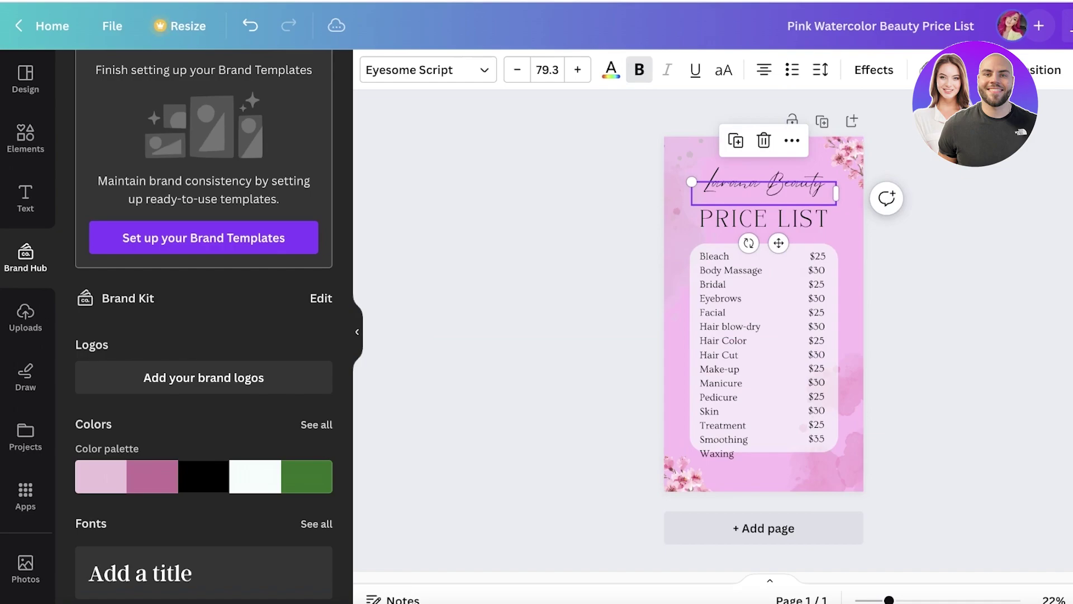
click(718, 458)
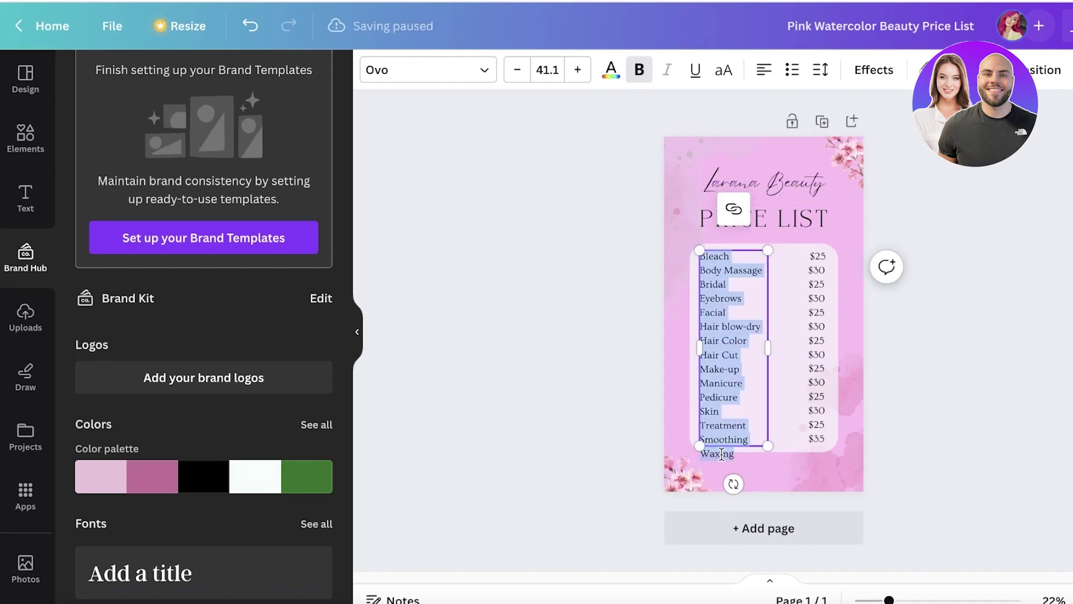
click(987, 320)
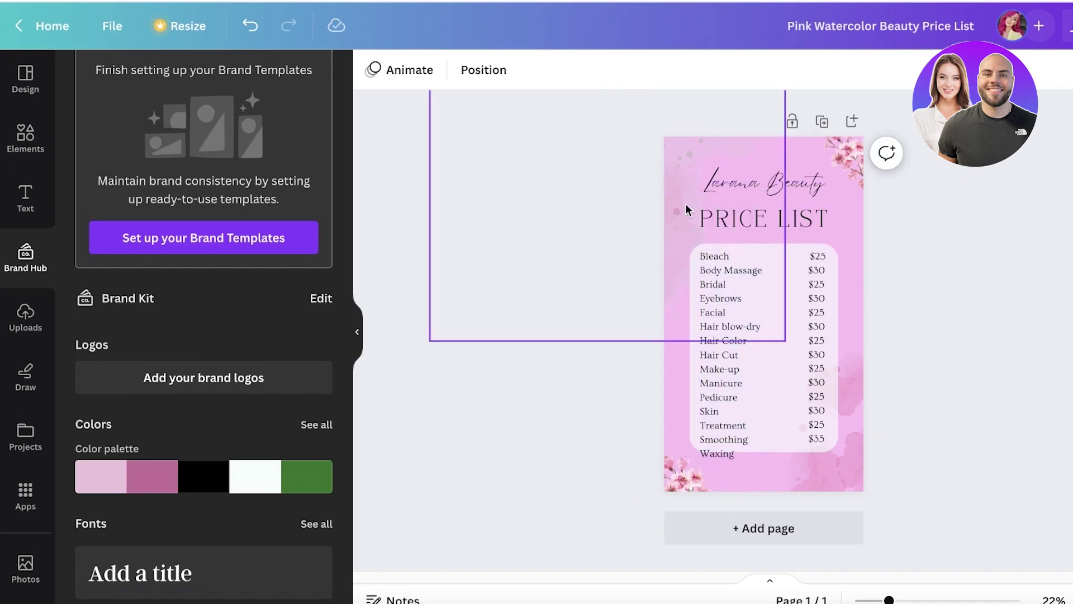
- Download the recoloured price list as a 1,080 × 1,920 px PNG and return to the Customizable Price List Template design
click(1045, 26)
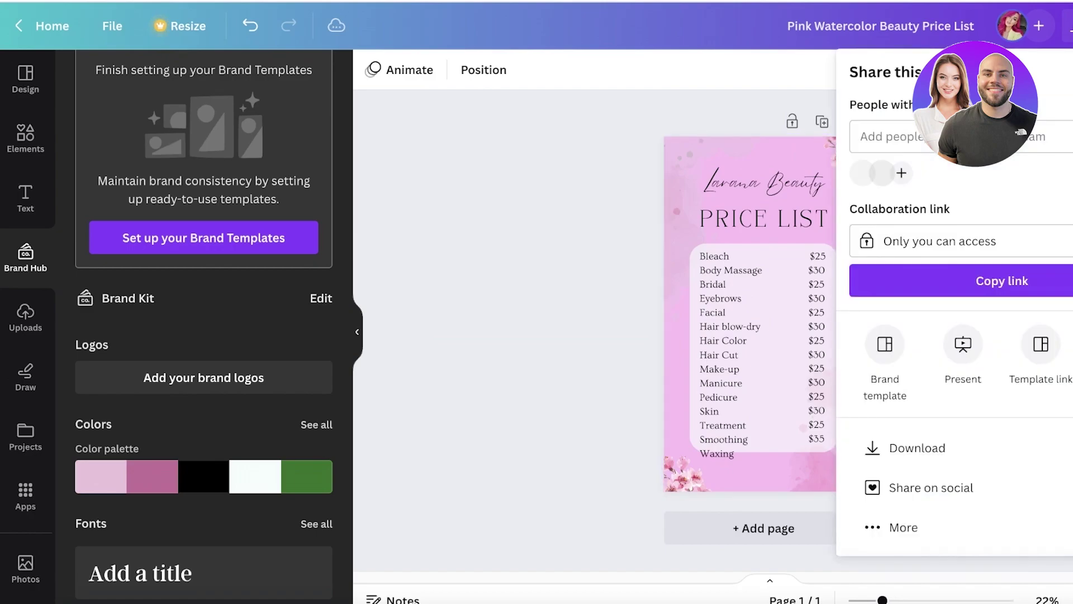
click(943, 463)
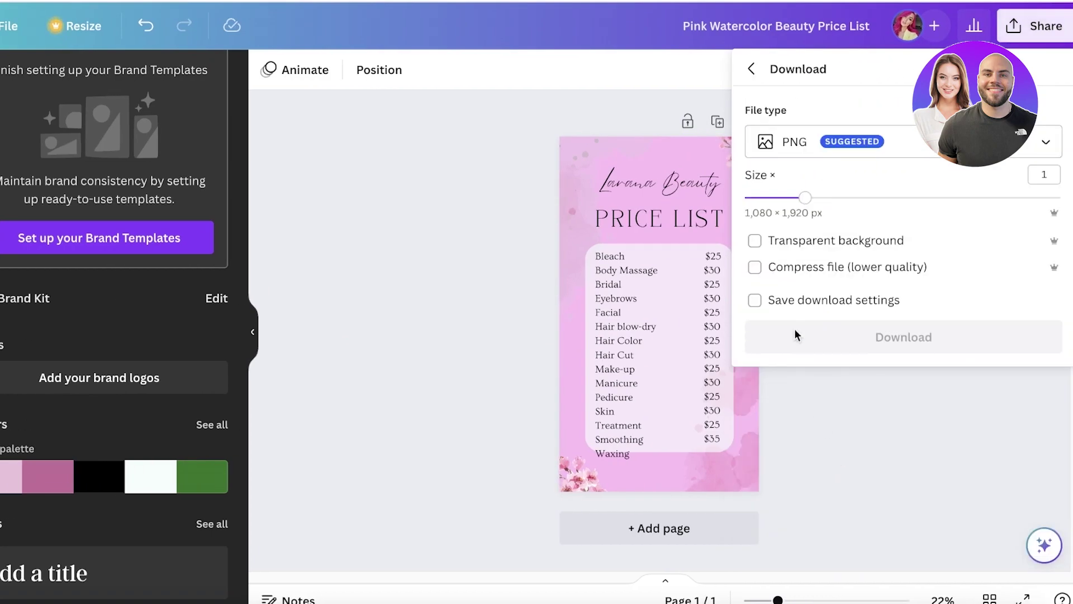
click(853, 337)
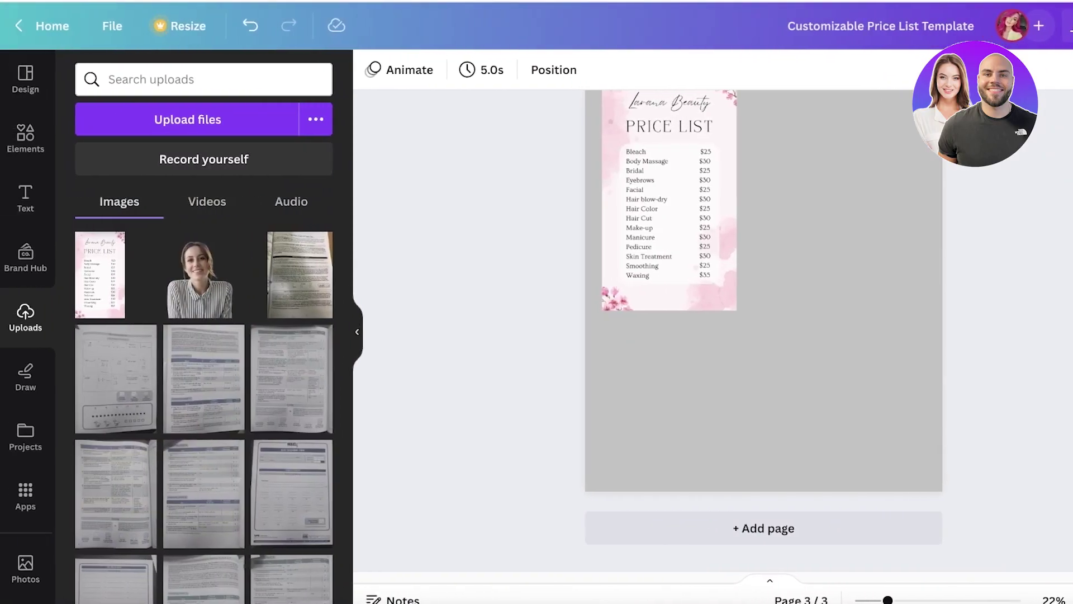
scroll(763, 329, up, 1)
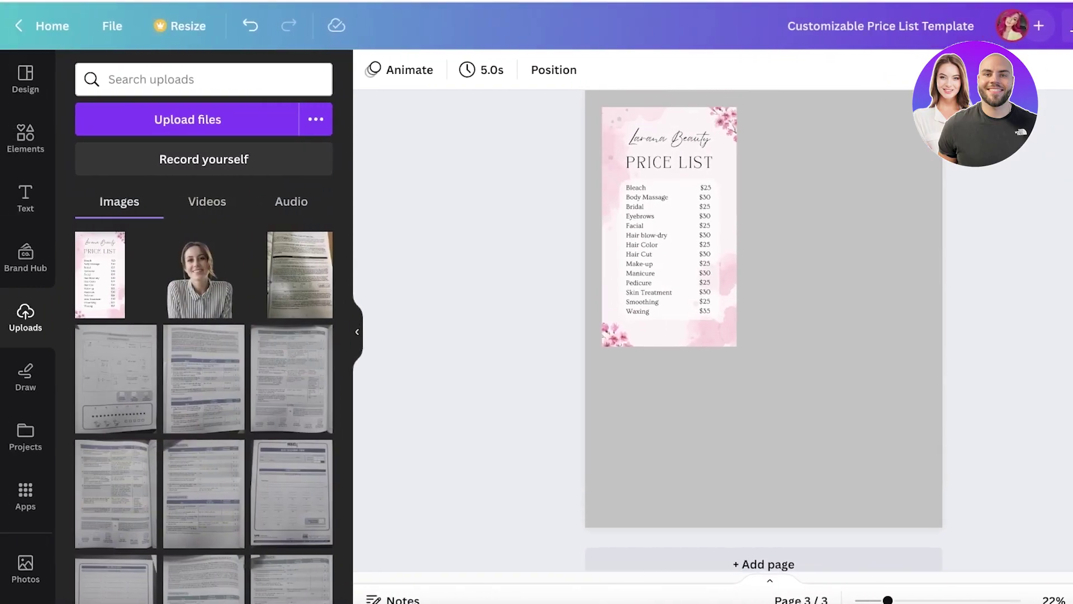
click(1060, 3)
drag(906, 62, 813, 413)
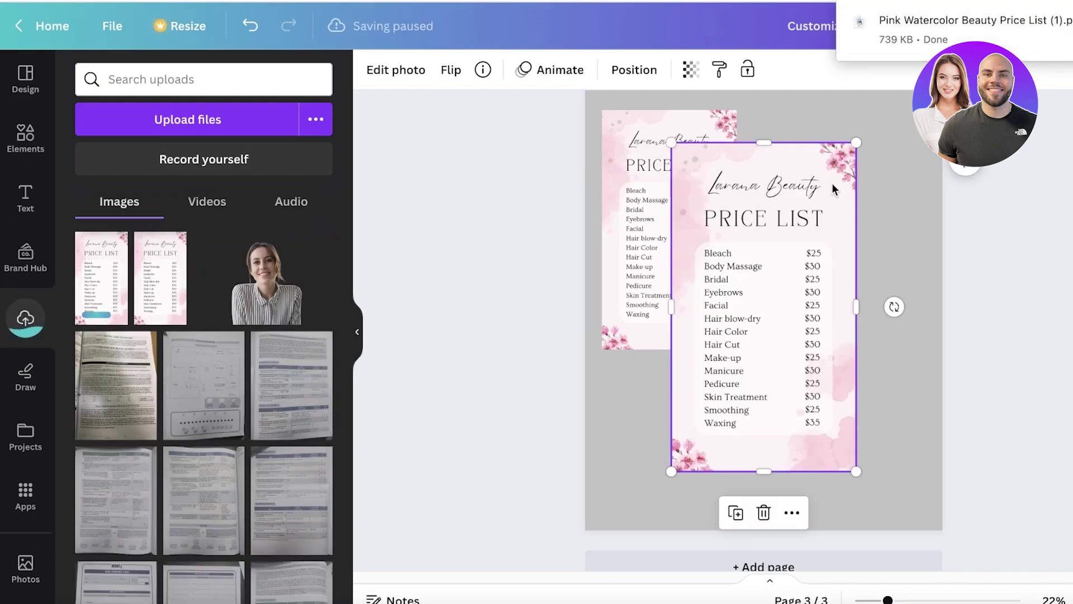
key(Delete)
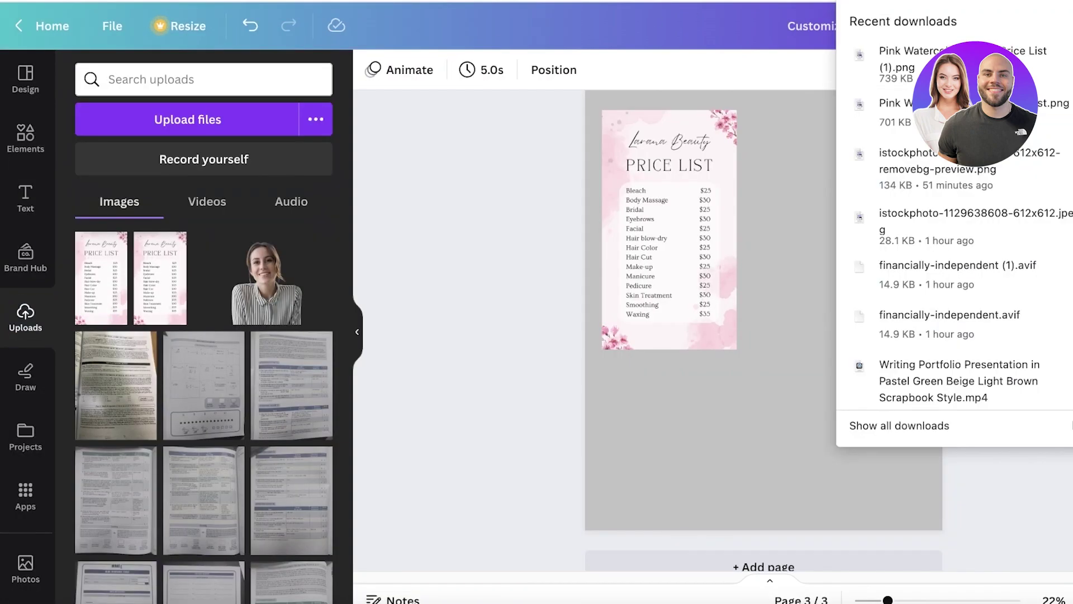
- Place the downloaded pink price list on page 3, shrink it to about two-fifths of the page width, and move it to the lower-right corner
drag(894, 59, 702, 274)
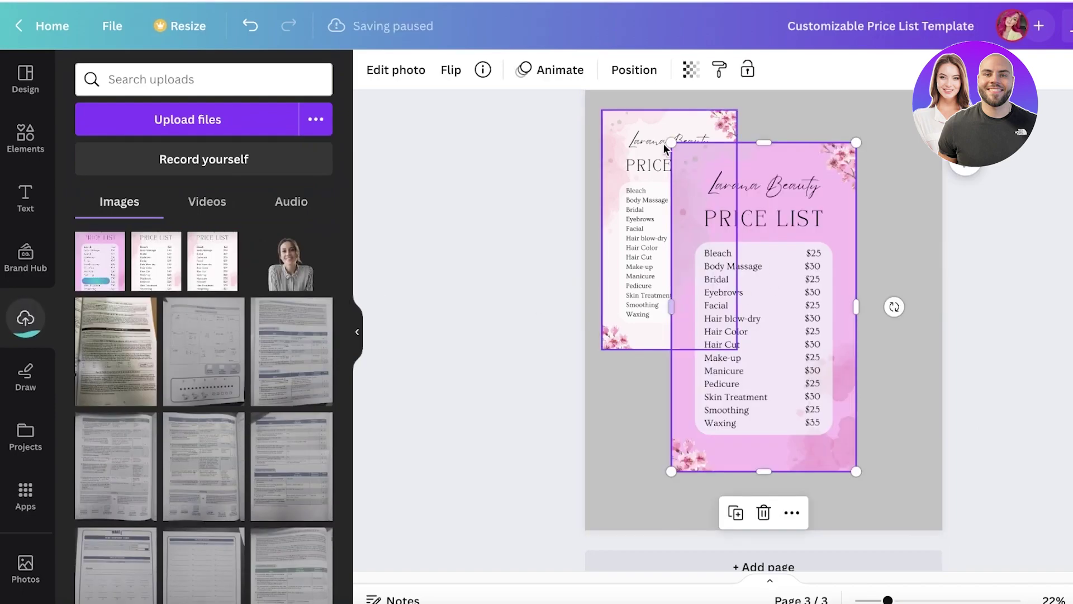
drag(671, 143, 706, 202)
drag(822, 276, 850, 341)
- Search the graphics elements for "arrows" and add the white curved arrow to page 3
click(26, 137)
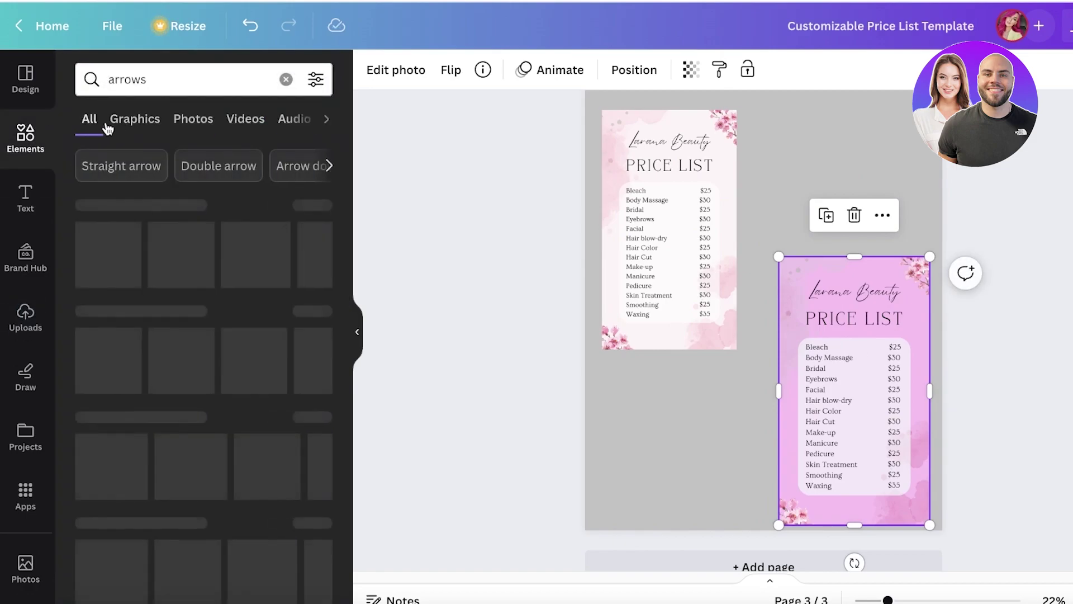
click(127, 124)
click(117, 233)
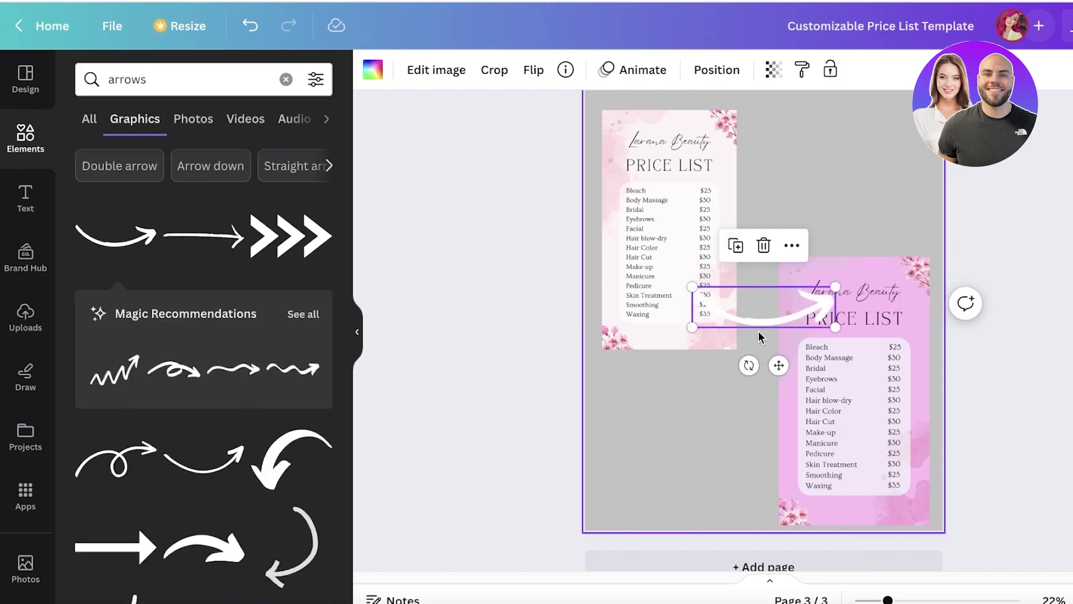
- Flip the arrow vertically, rotate and shrink it, and place it between the two price lists, pointing down towards the pink one
click(545, 73)
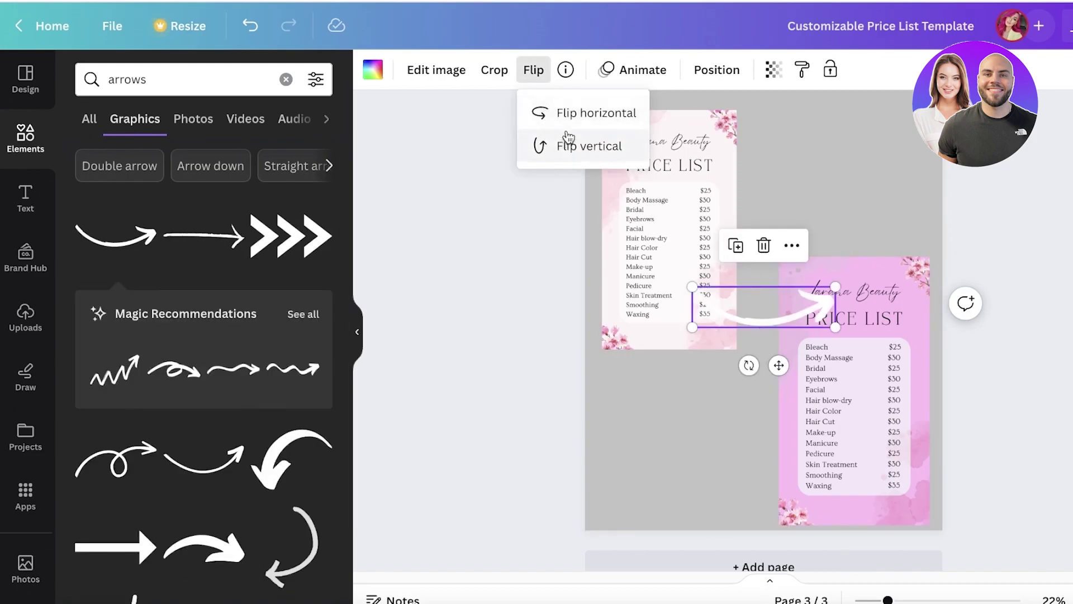
click(568, 143)
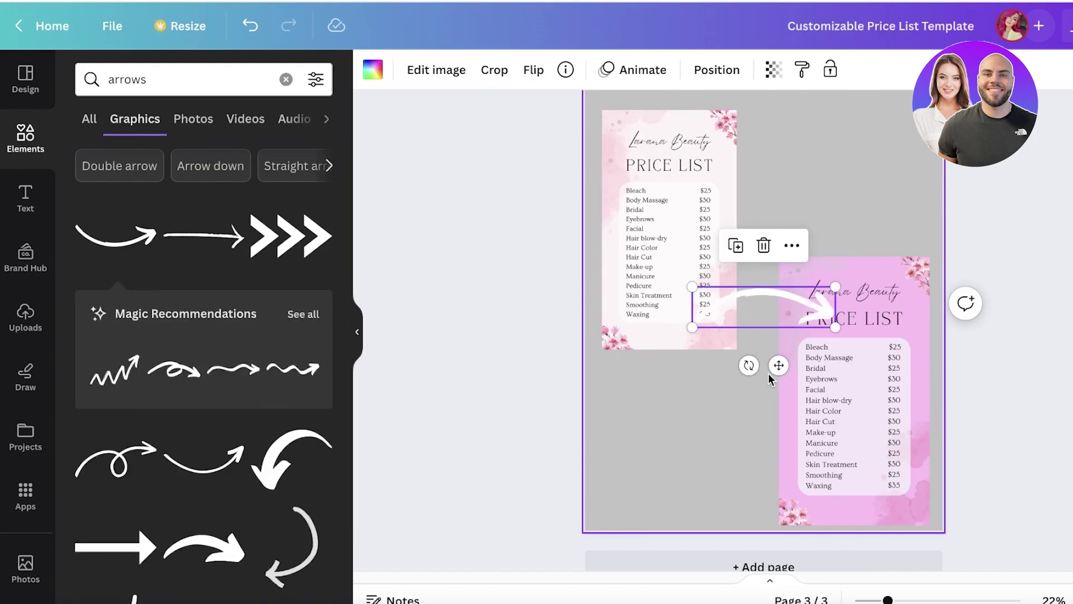
drag(748, 365, 714, 341)
drag(831, 338, 766, 294)
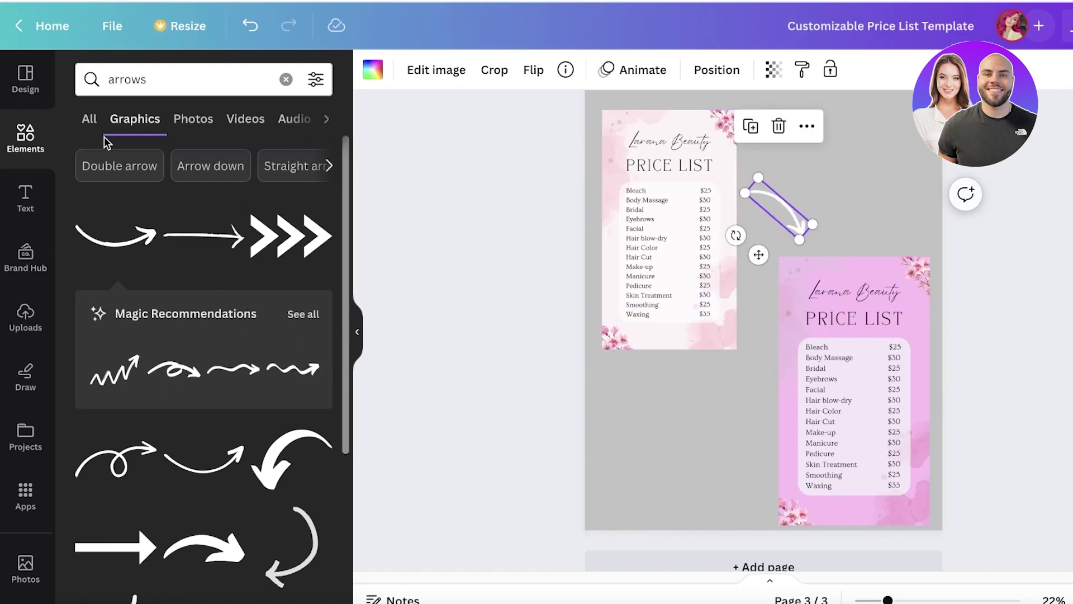
- Add a heading reading "Add your own brand colors" to page 3, and resize it to font size 106 on two lines
click(25, 196)
click(154, 350)
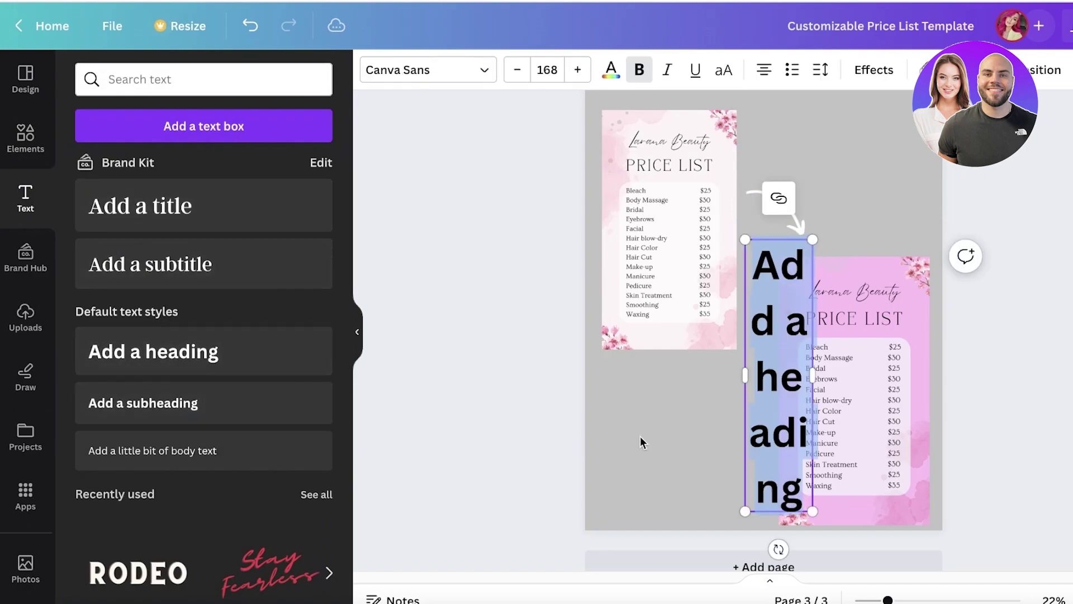
drag(813, 375, 1040, 340)
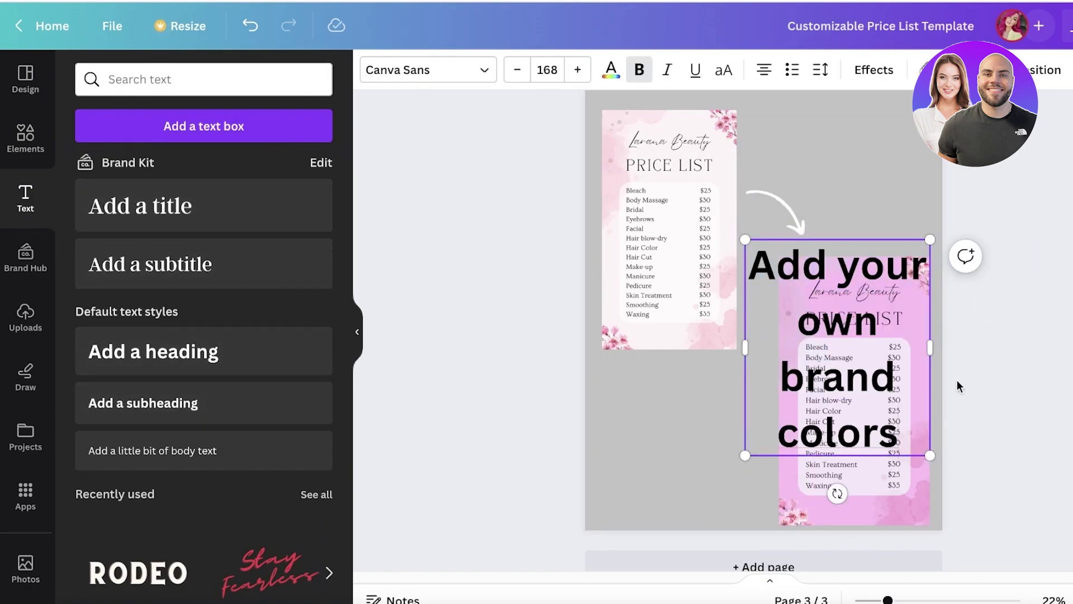
drag(931, 352, 1065, 343)
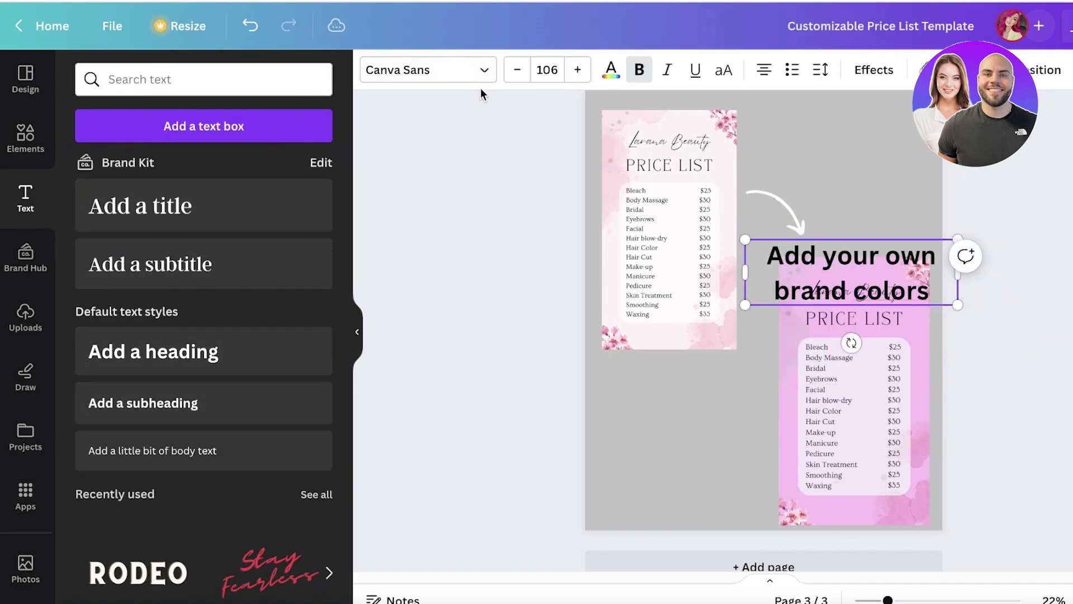
- Set the heading's font to League Spartan, narrow its box to three lines, and place it below the first price list
click(476, 72)
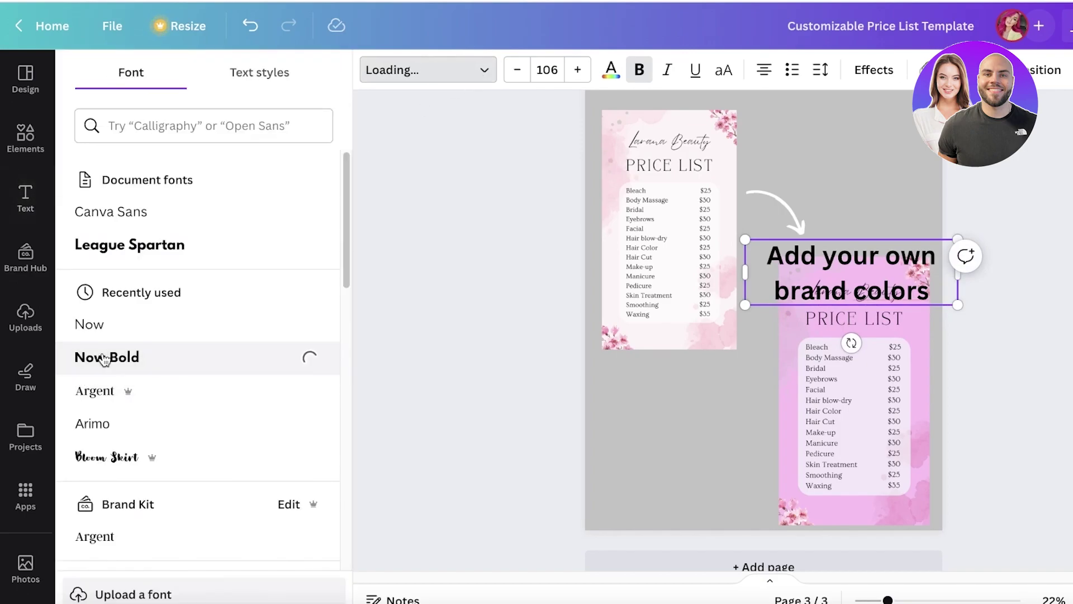
click(129, 244)
click(888, 210)
drag(859, 279, 699, 452)
drag(798, 443, 765, 444)
drag(703, 444, 713, 422)
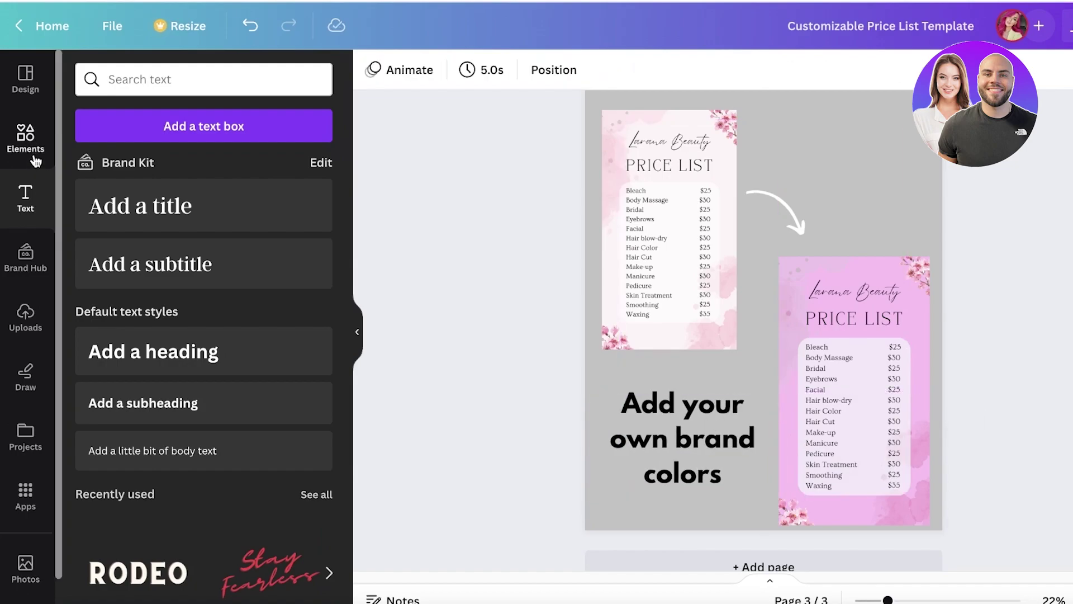
- Search the graphics elements for "canva" and add the round blue-purple Canva logo to page 3
click(35, 161)
click(163, 85)
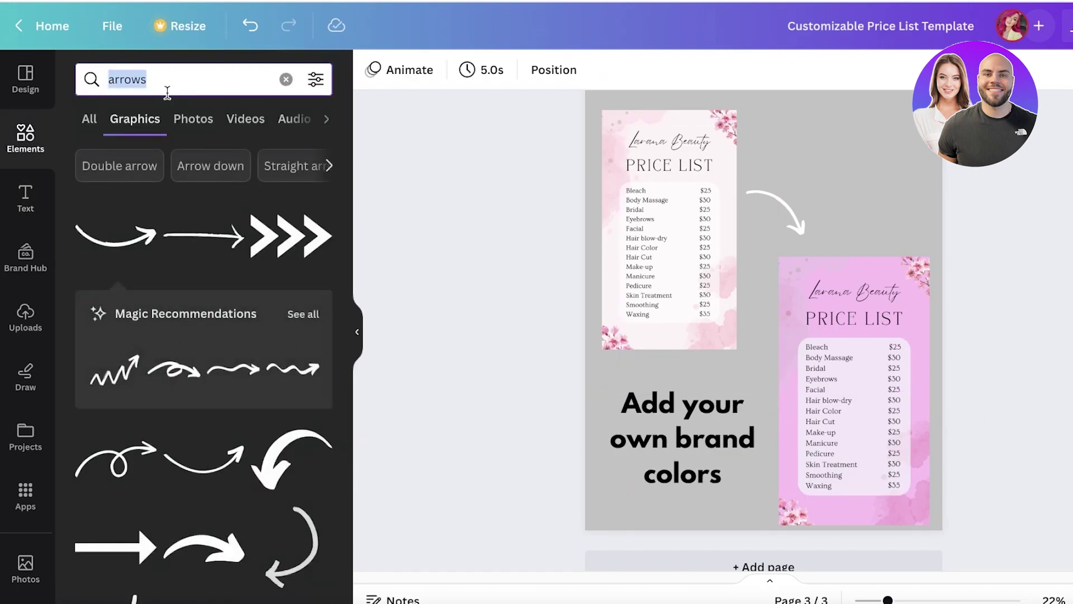
text(canva)
key(Return)
click(115, 234)
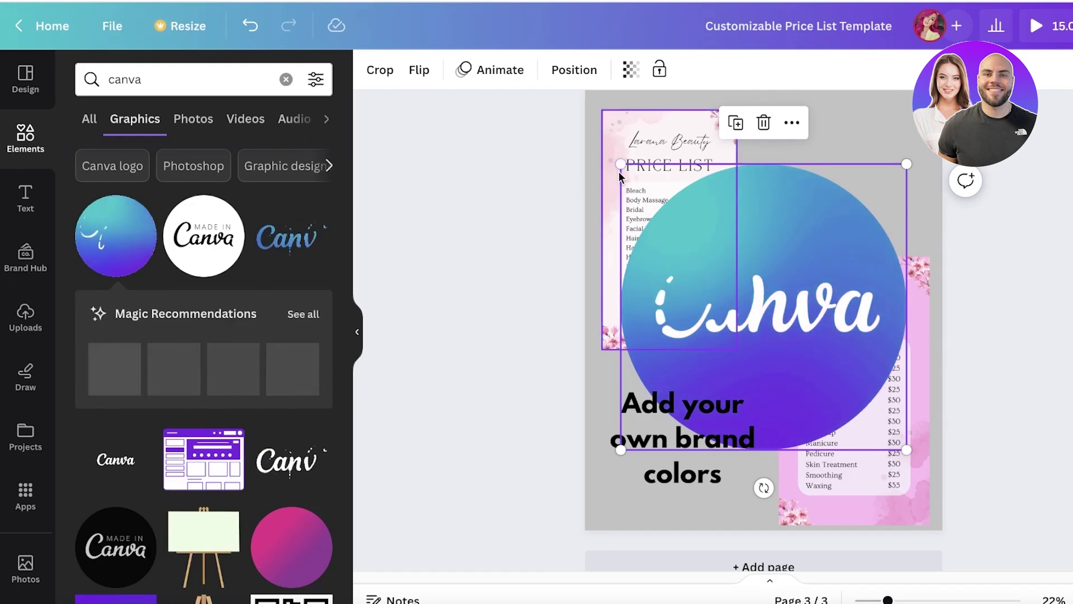
- Replace the animated Canva logo on page 3 with the round Canva logo from the photo results, placed in the page's upper right corner
key(Delete)
scroll(145, 341, down, 4)
scroll(140, 336, up, 4)
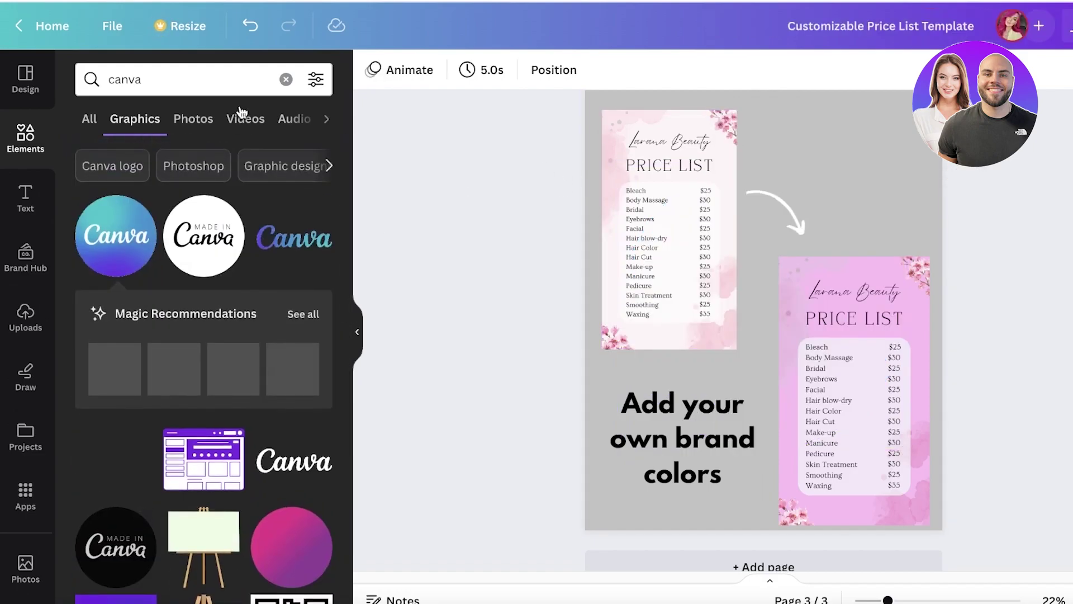
click(196, 130)
click(132, 296)
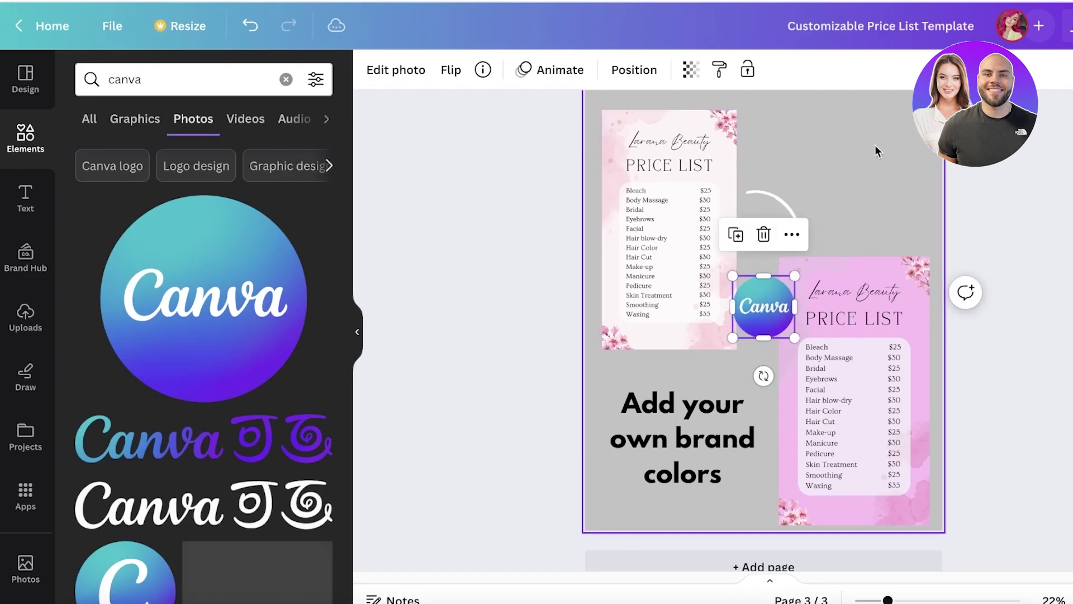
drag(762, 307, 886, 291)
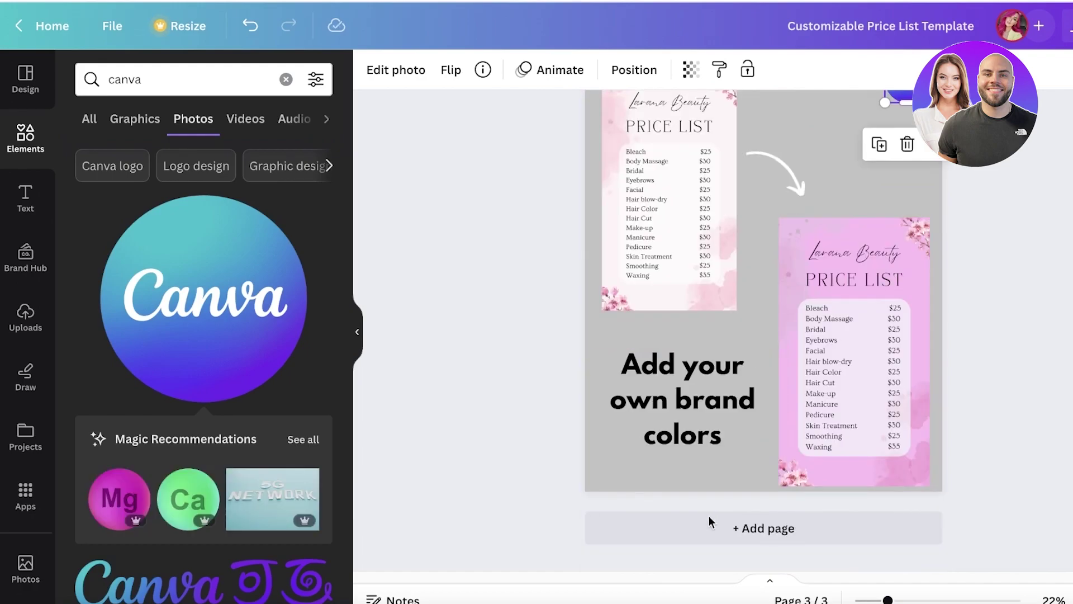
click(708, 522)
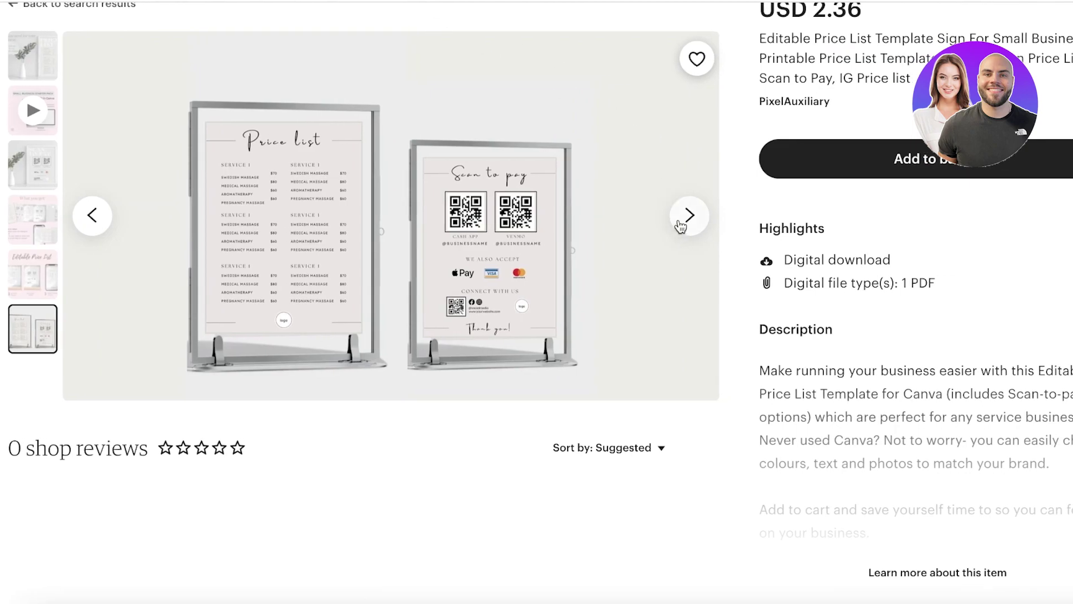
- Switch to the PixelAuxiliary price list listing on Etsy and look through its product images for ideas
click(691, 224)
click(690, 224)
click(683, 222)
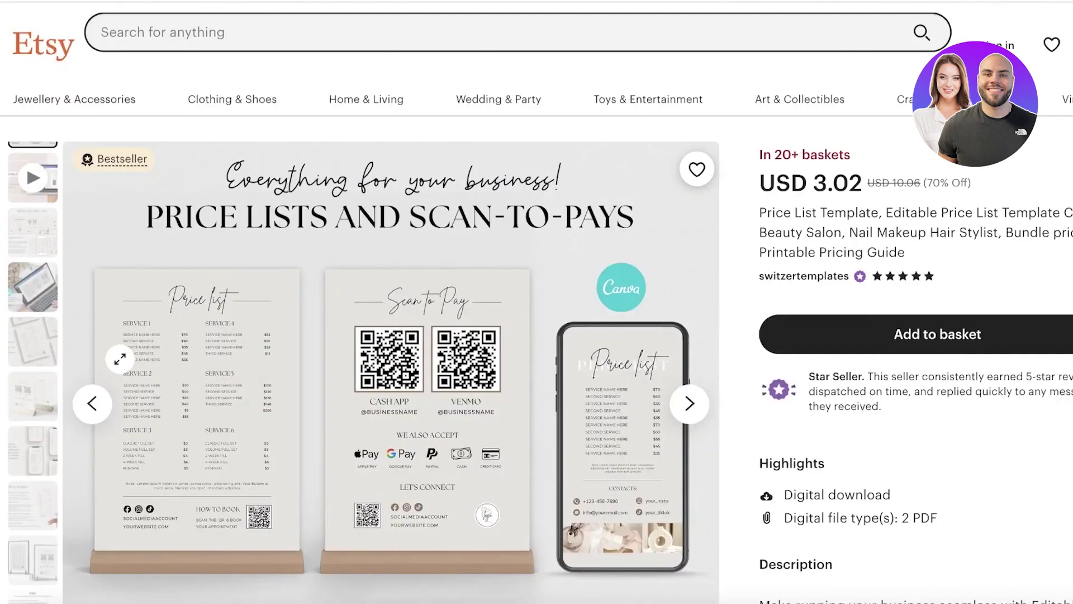
scroll(56, 421, down, 2)
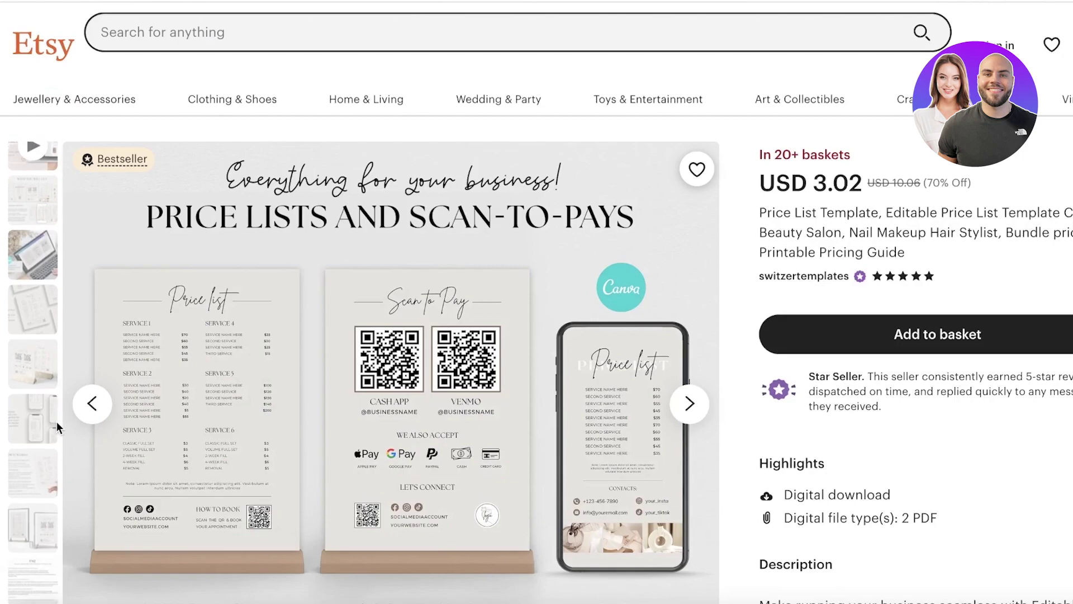
- Examine the switzertemplates listing's images, including the how-it-works, framed sign, discount offer and phone mockup pages
click(33, 448)
scroll(436, 108, down, 4)
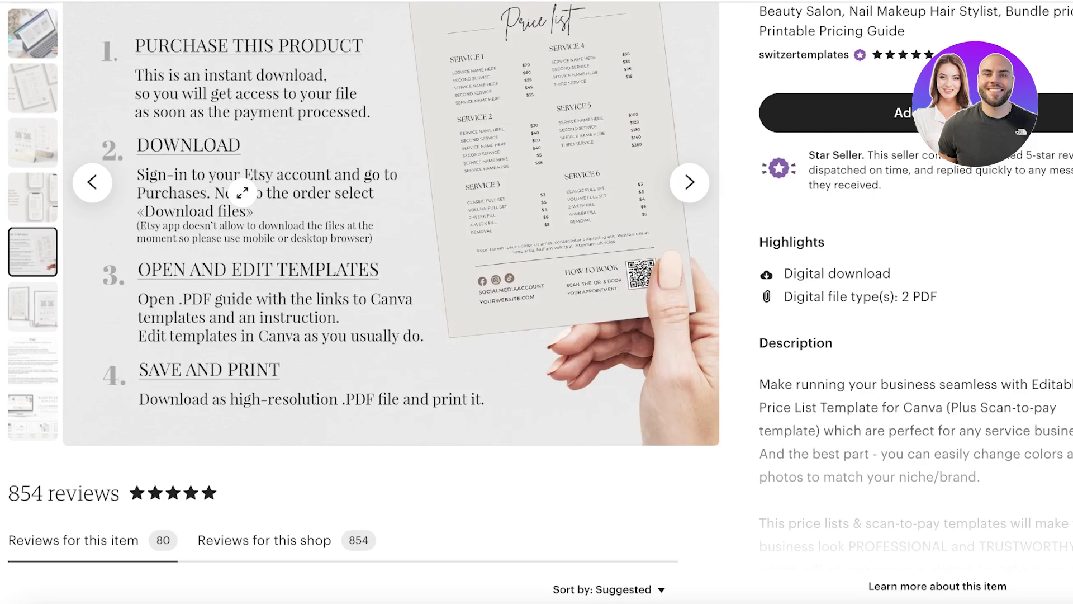
scroll(242, 192, up, 1)
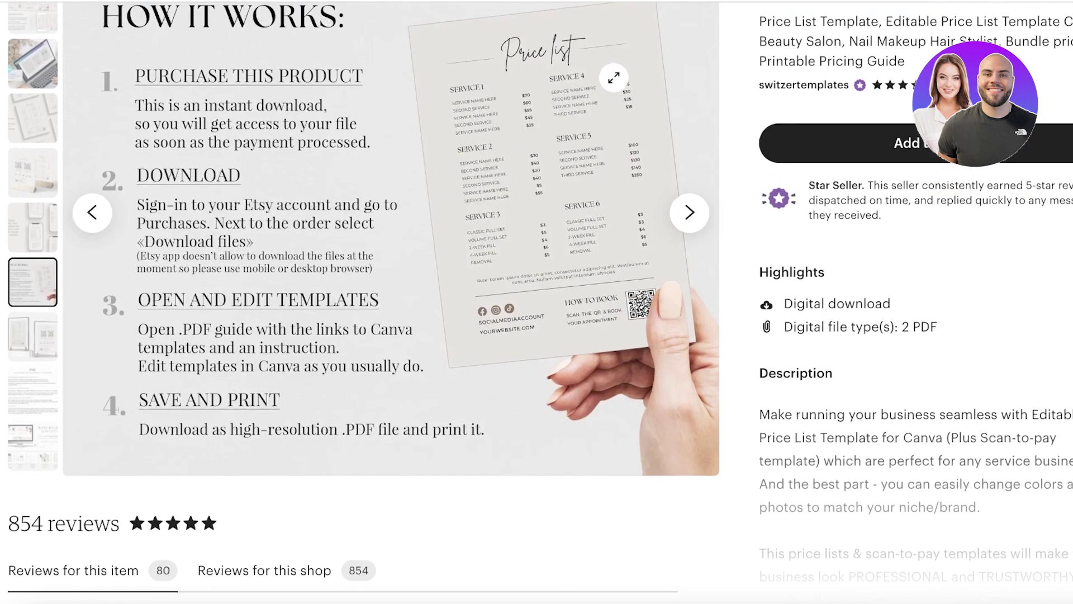
scroll(503, 185, up, 4)
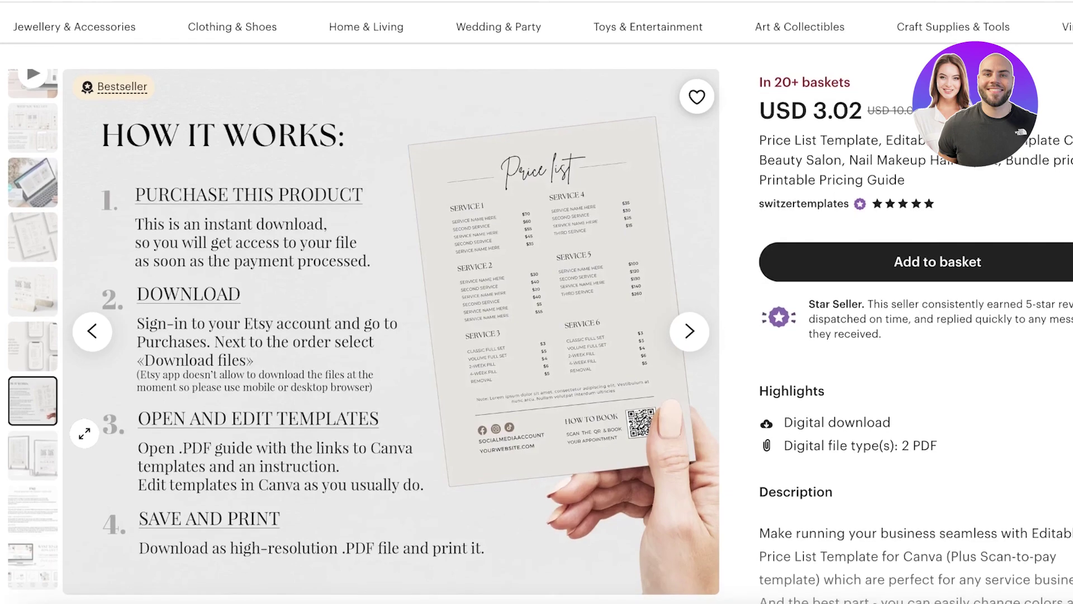
scroll(44, 442, down, 1)
click(43, 442)
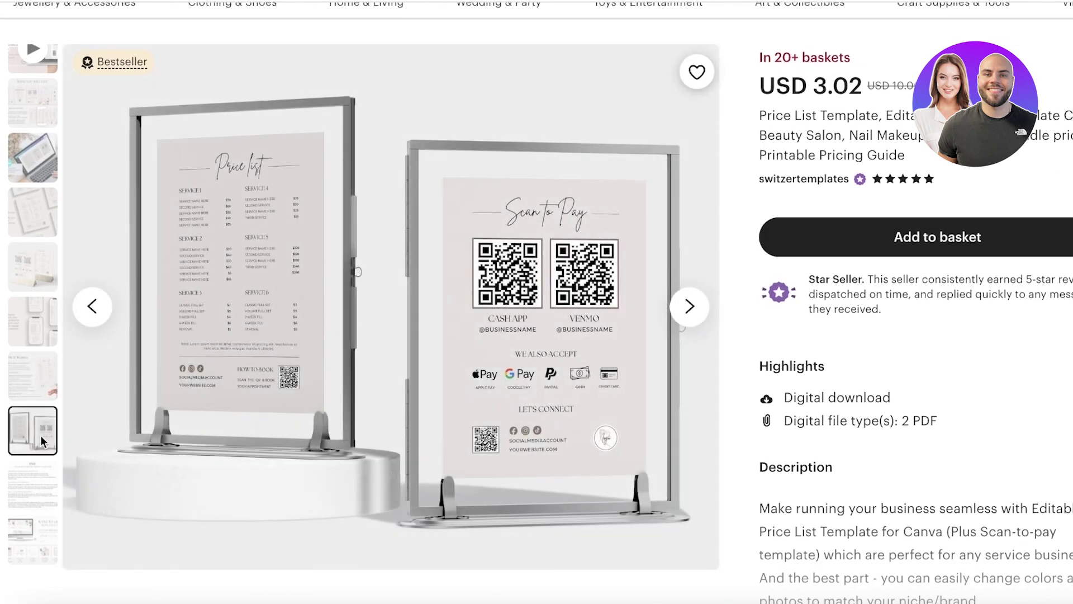
click(48, 498)
click(35, 542)
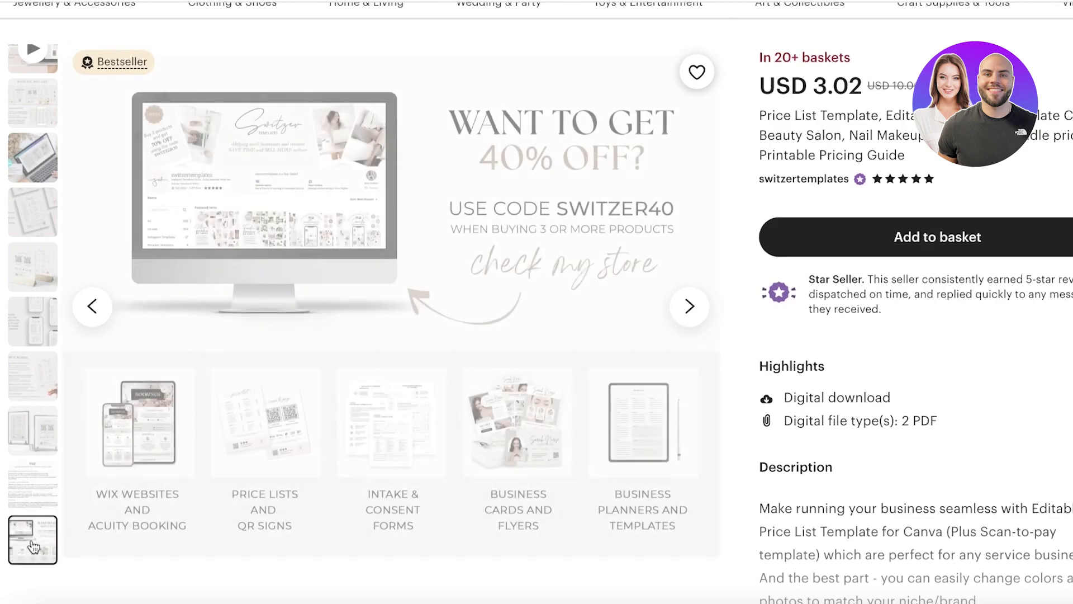
click(35, 336)
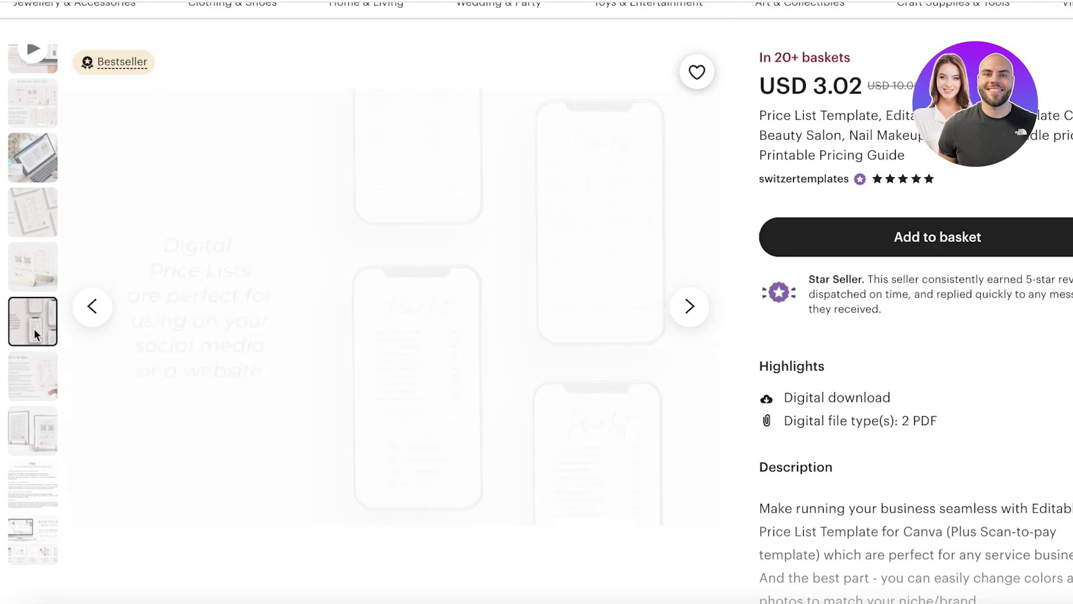
click(25, 394)
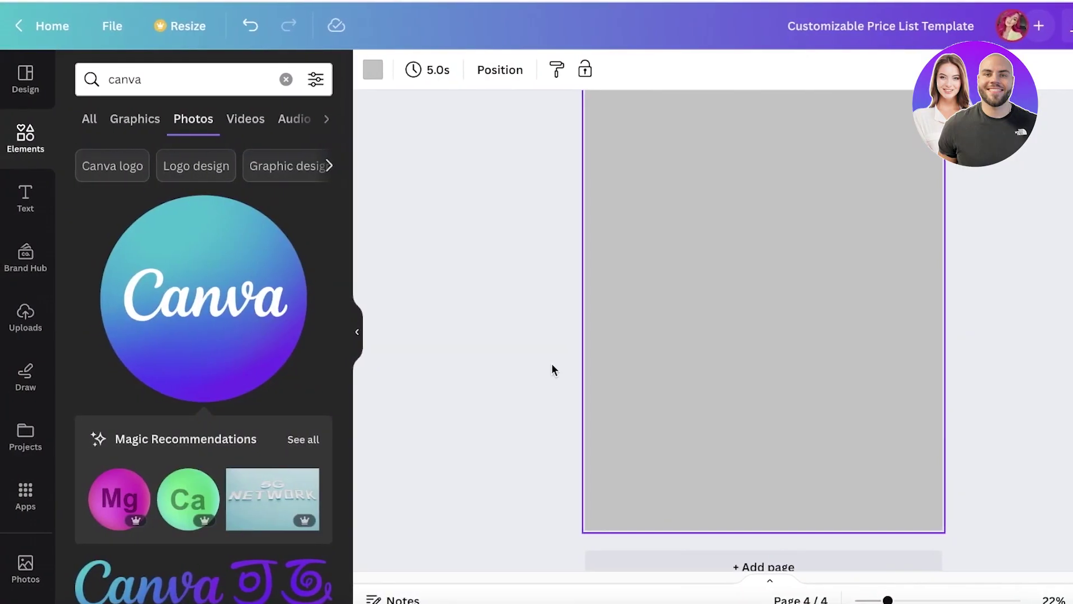
- Switch back to the Canva design and review the listing images on pages 1 to 3
scroll(548, 361, up, 5)
scroll(1028, 268, up, 10)
scroll(1017, 267, down, 7)
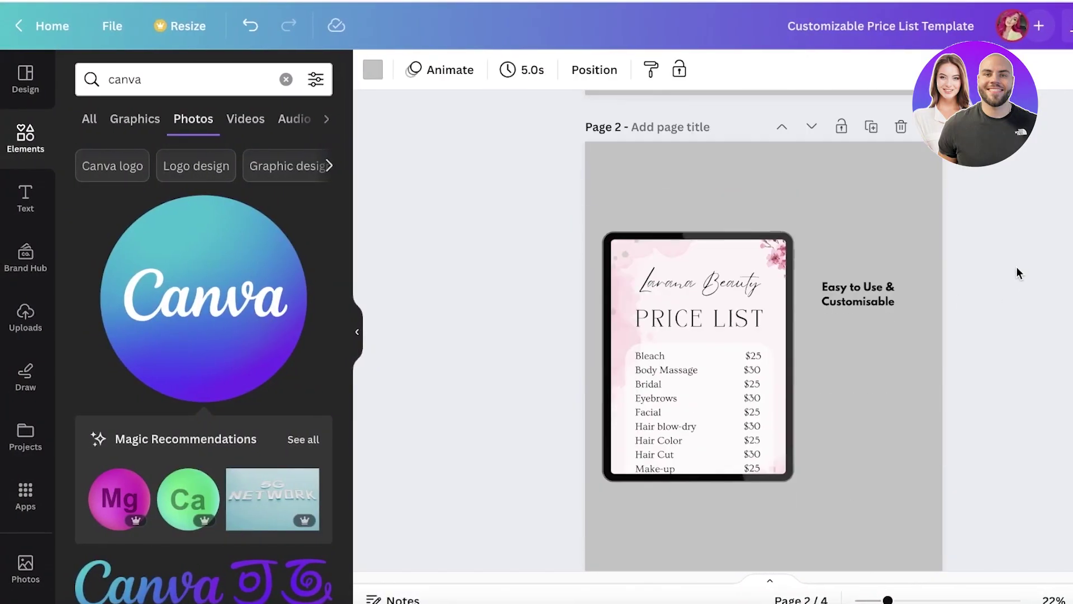
scroll(1016, 266, down, 3)
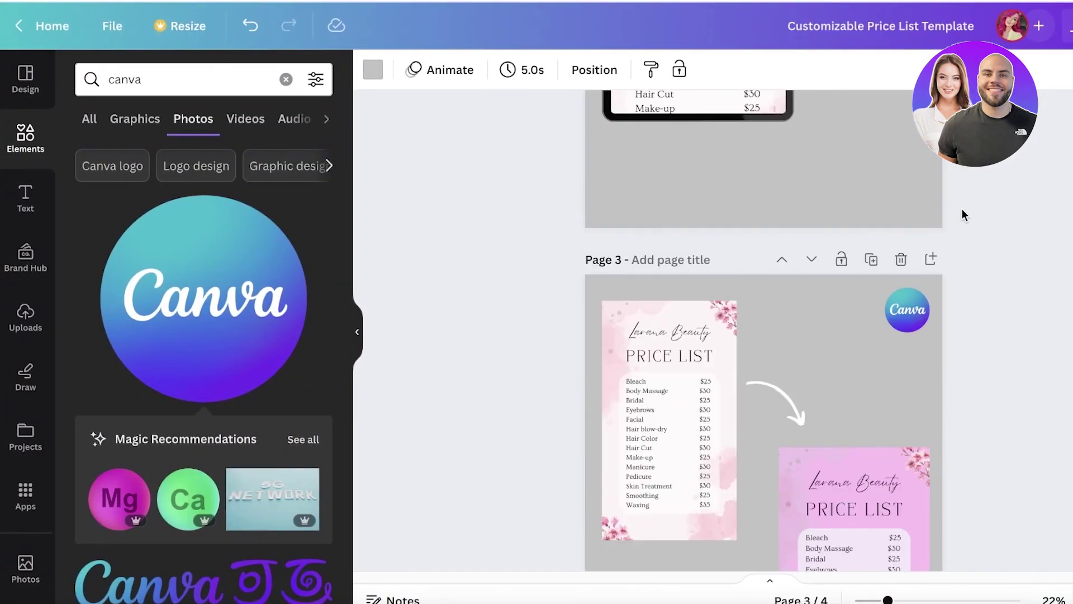
scroll(995, 235, up, 7)
scroll(983, 293, up, 1)
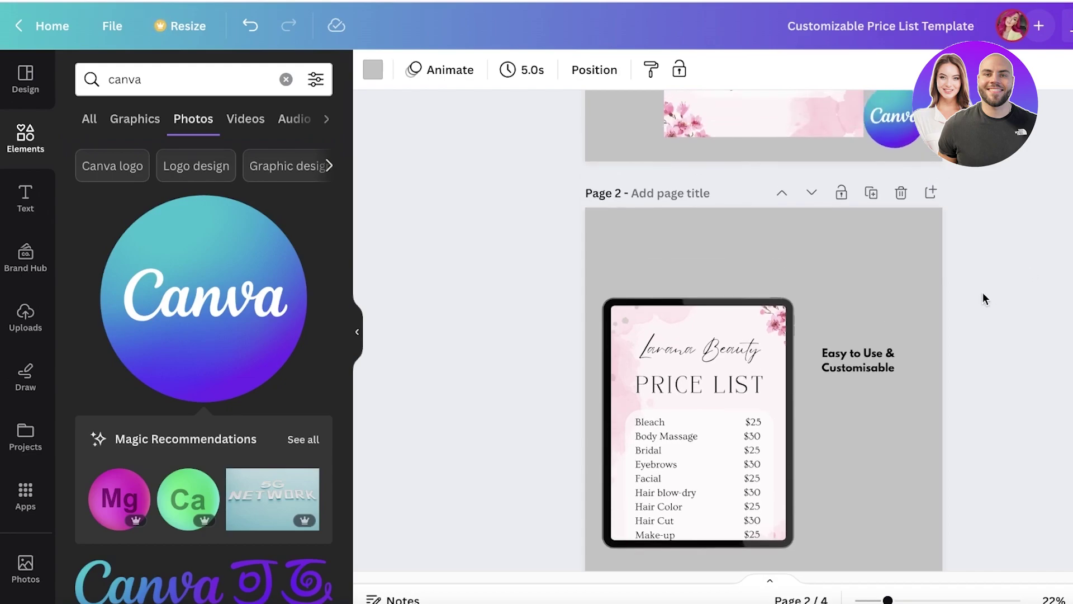
scroll(905, 313, up, 8)
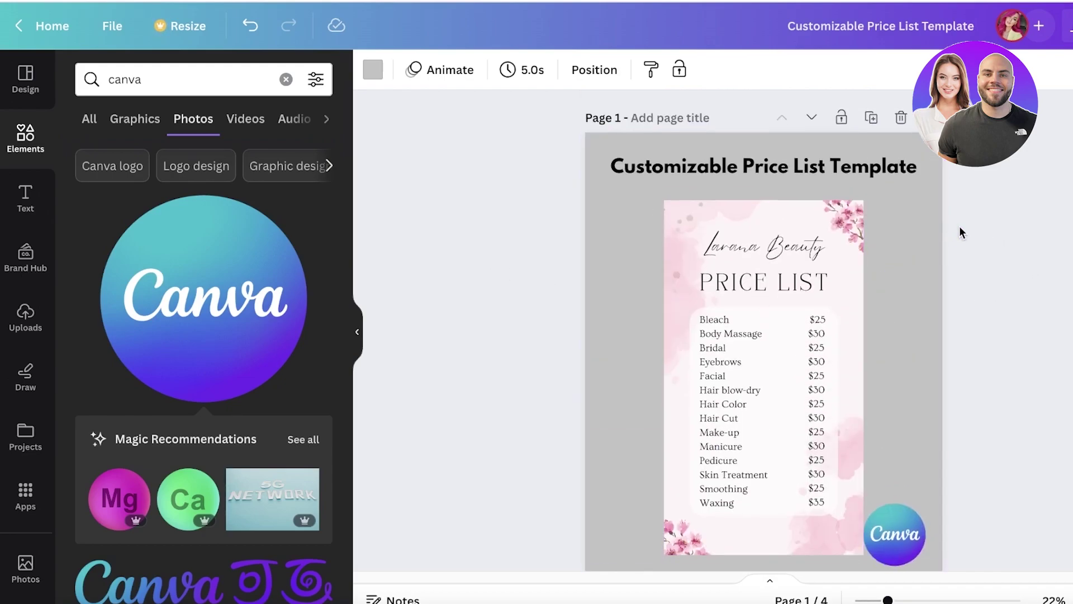
- Move the round Canva logo on page 1 so it overlaps the lower right corner of the price list
scroll(960, 230, down, 4)
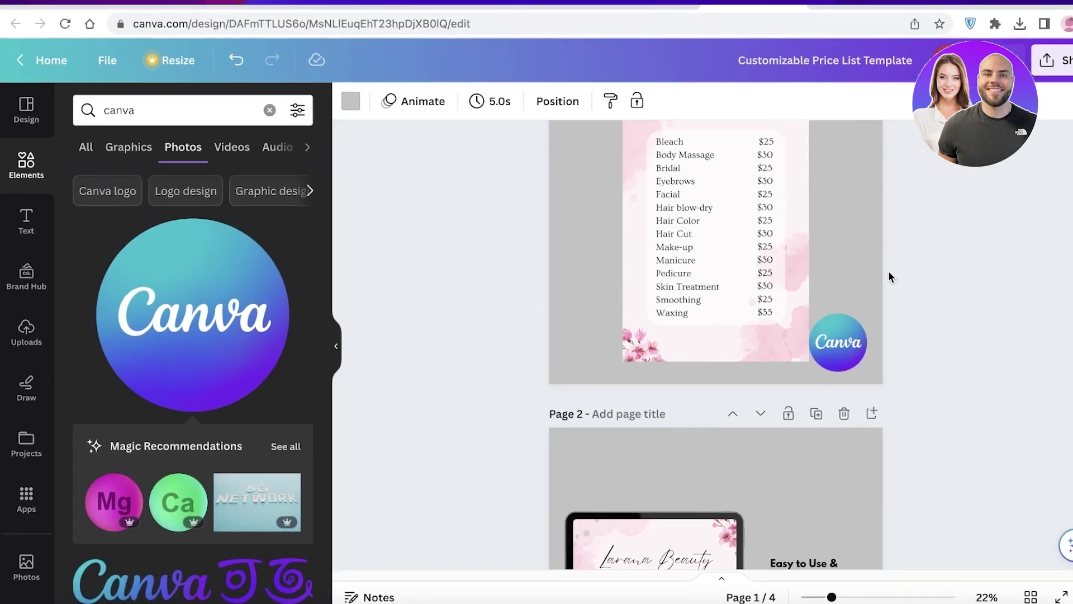
drag(819, 327, 803, 335)
scroll(1006, 297, up, 4)
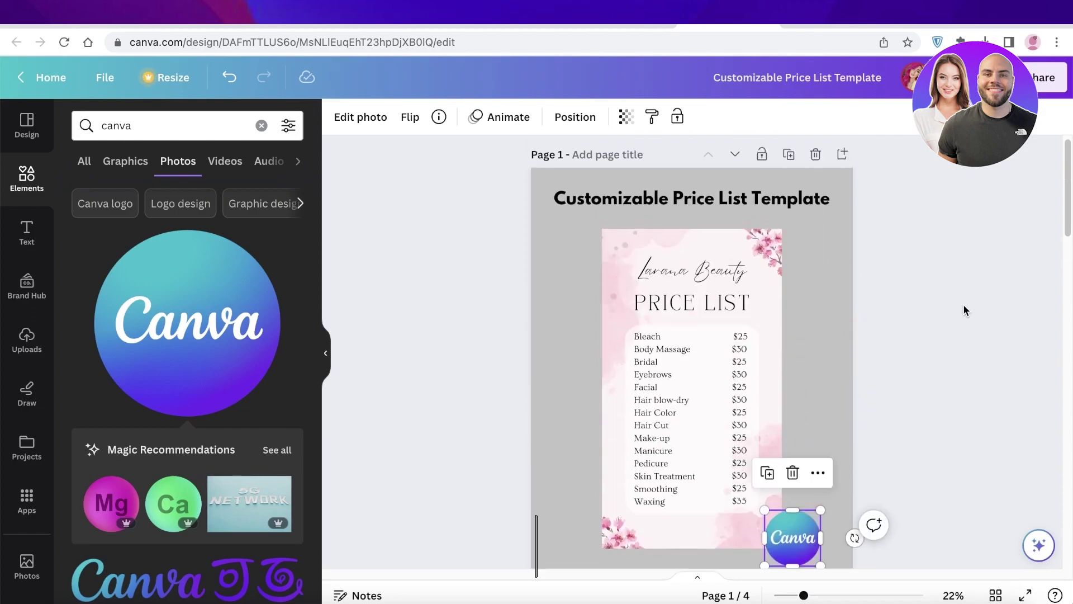
scroll(964, 311, down, 1)
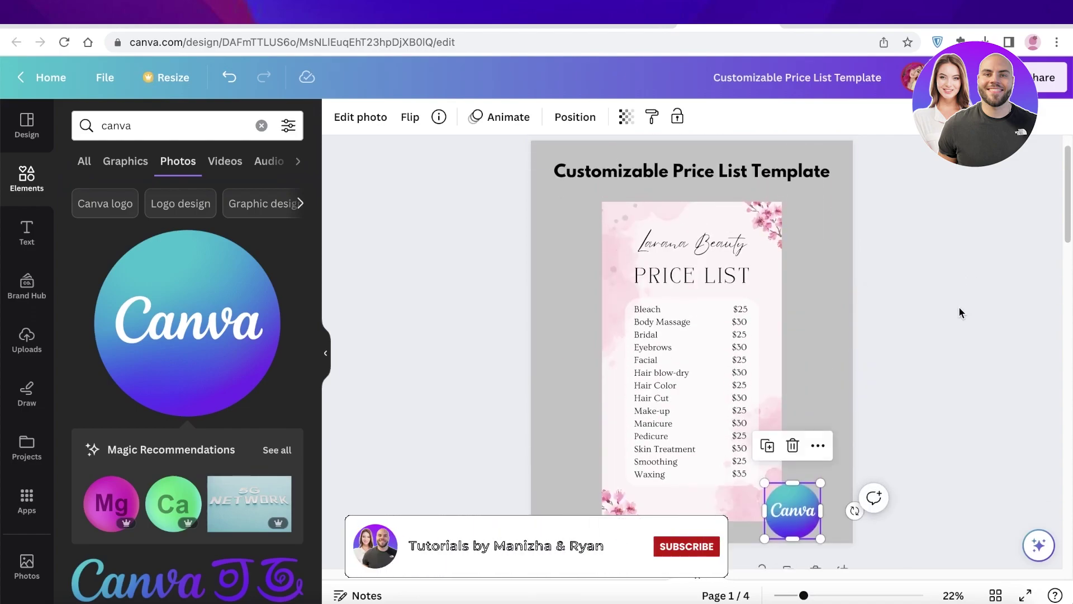